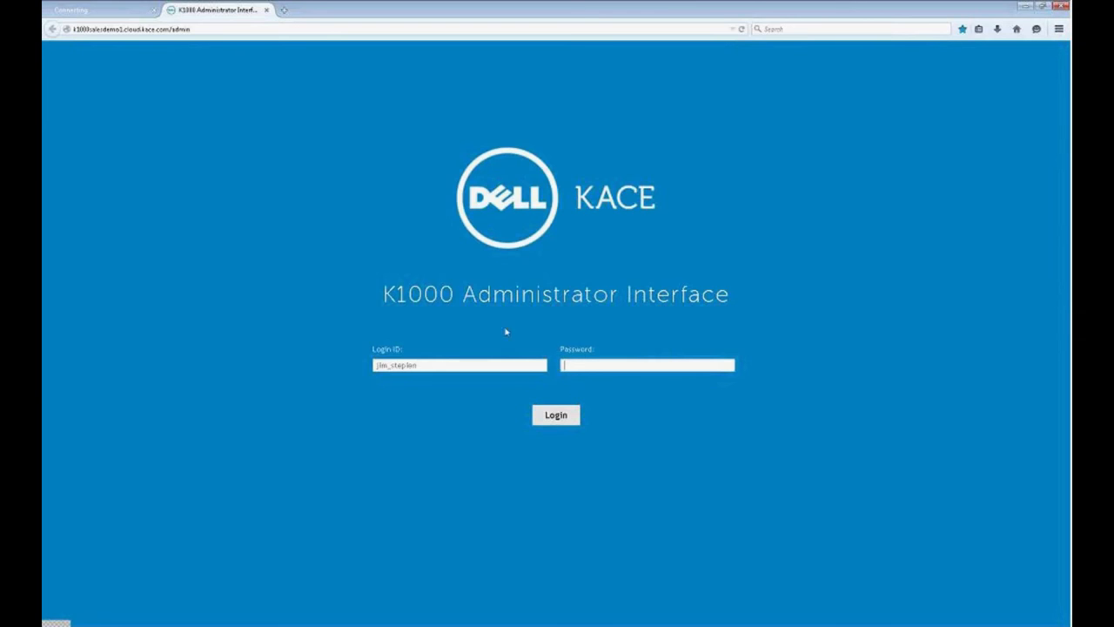
- Enter the account password and log in to the K1000 Administrator Interface
type("••••••••")
left_click(557, 425)
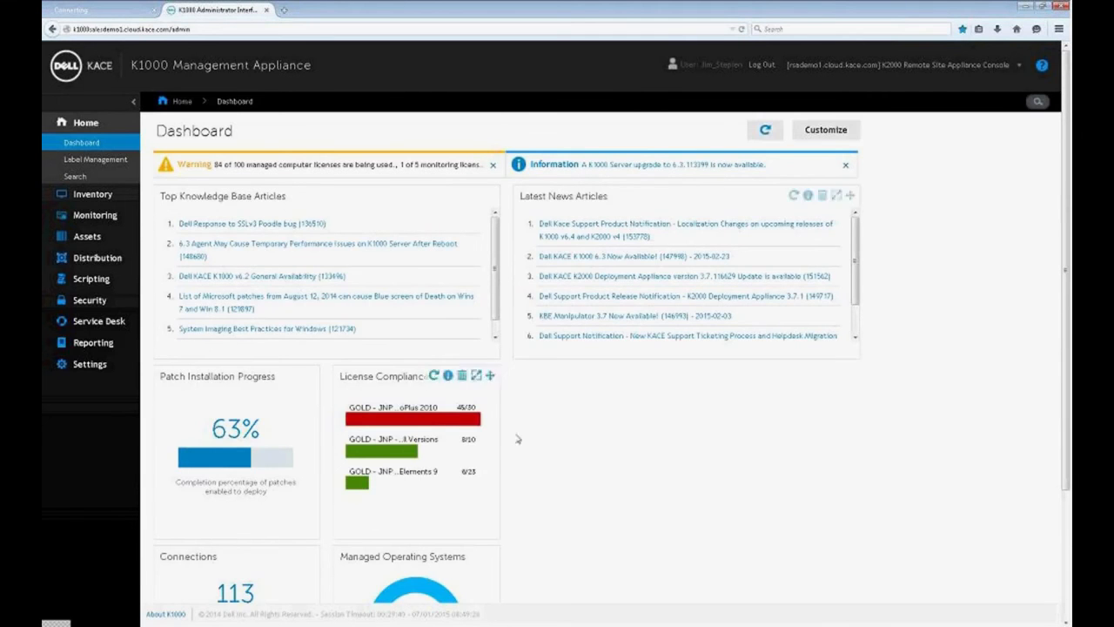
- Move the Managed Operating Systems and Connections widgets into the dashboard row beside License Compliance
scroll(318, 439, "down", 2)
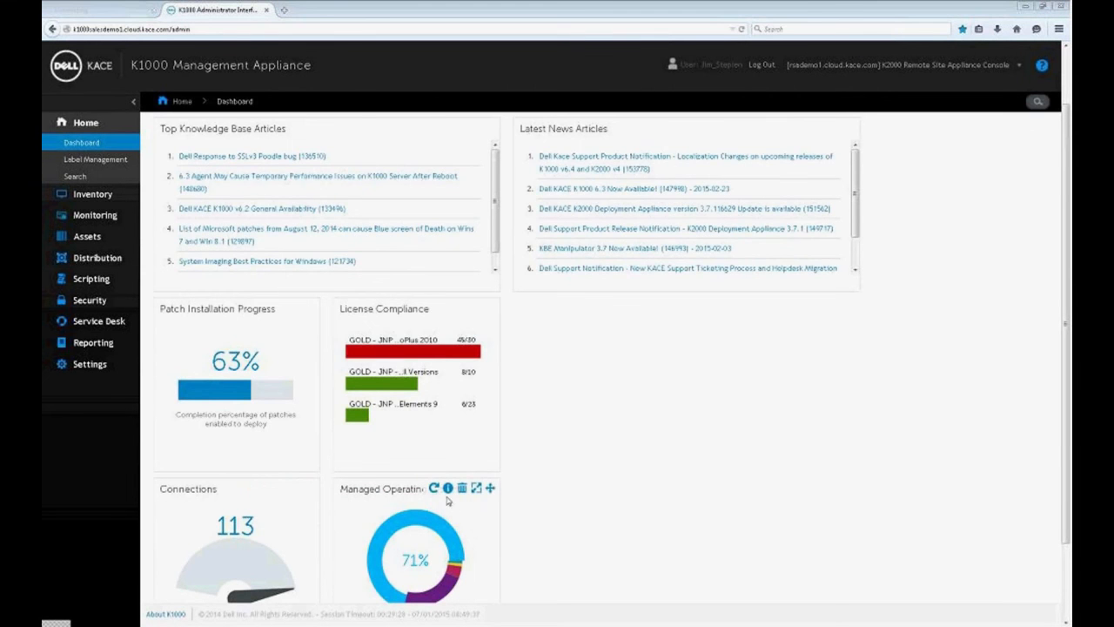
left_click_drag(492, 489, 668, 312)
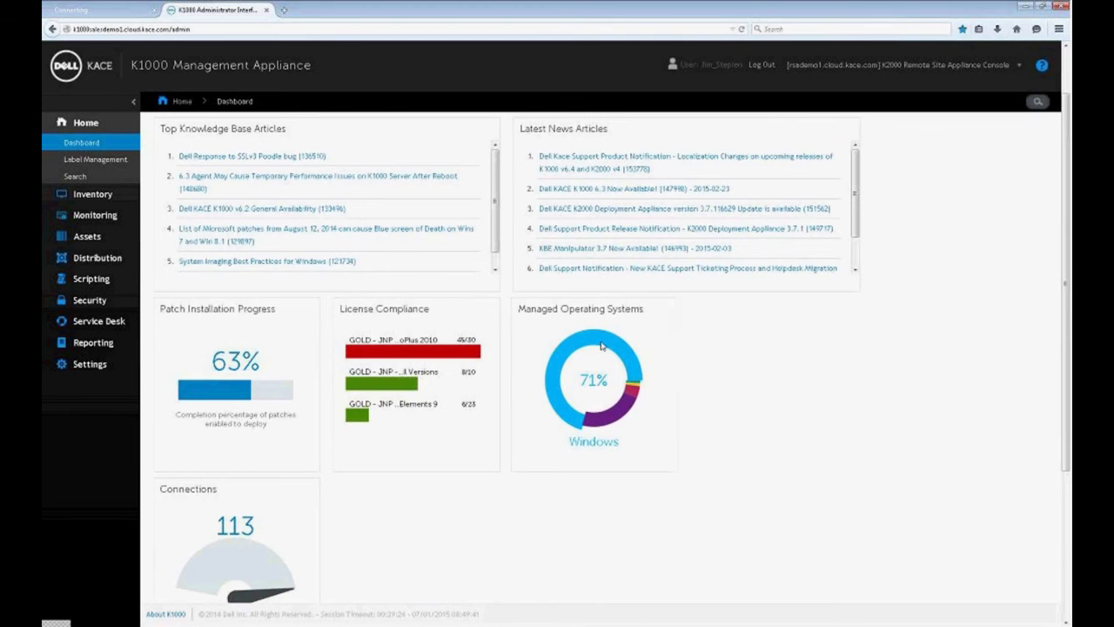
left_click_drag(310, 488, 844, 312)
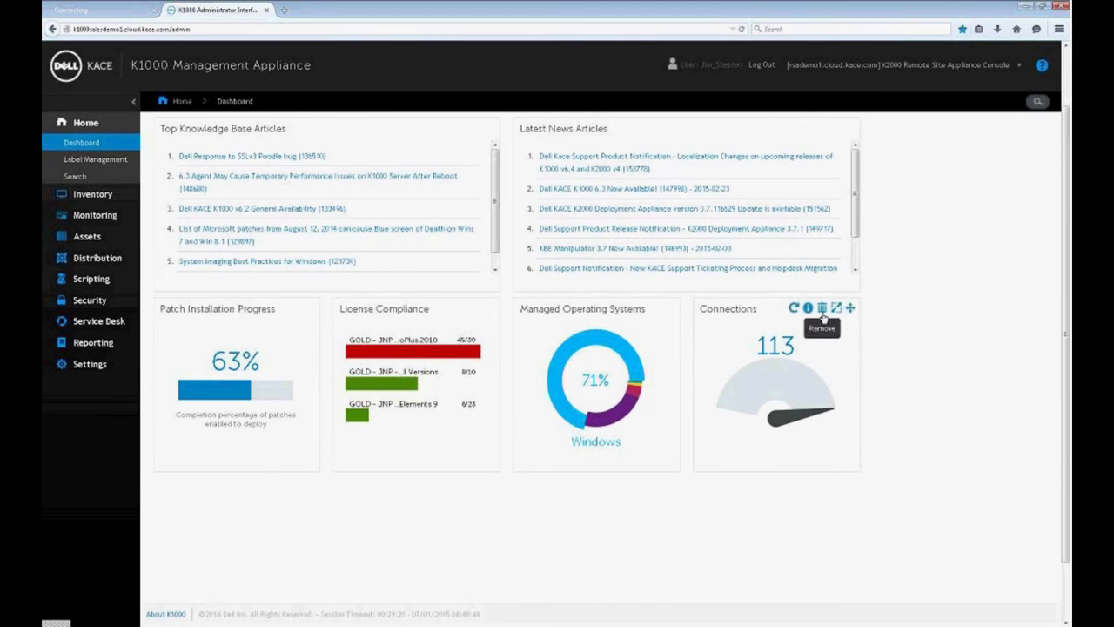
- Browse the dashboard's Widget Library through to the Patch Installation widget, and close the library
scroll(745, 142, "up", 2)
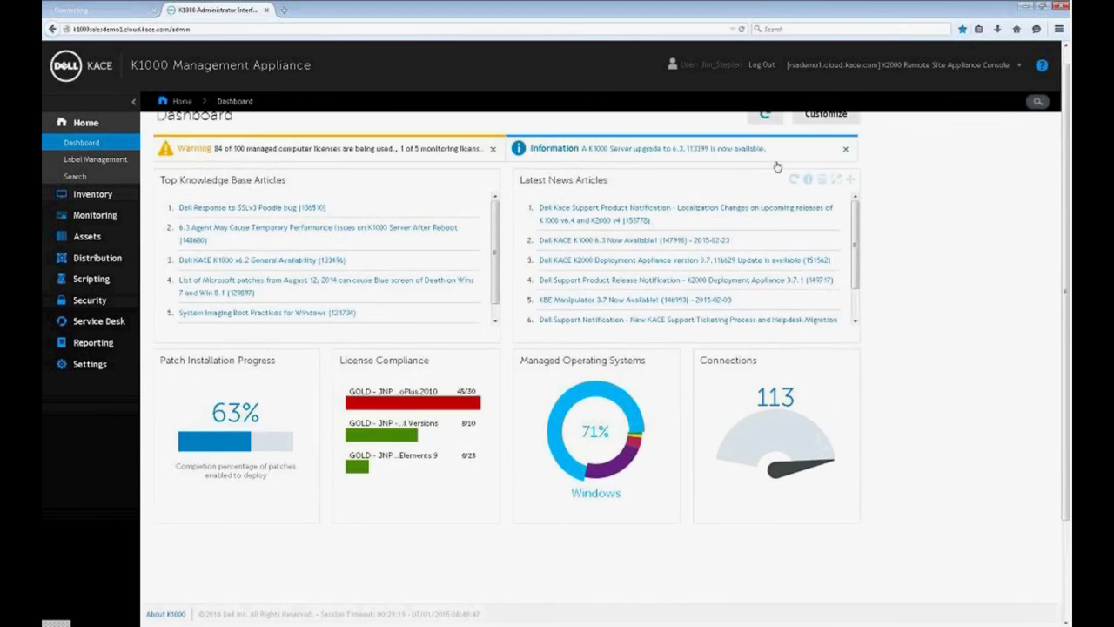
left_click(827, 124)
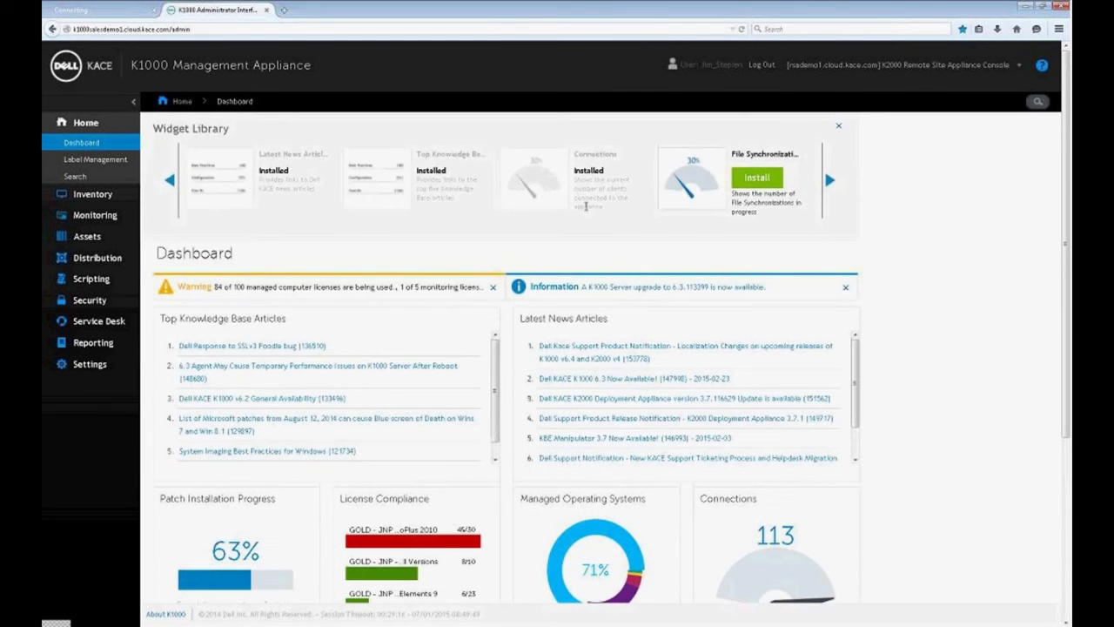
left_click(829, 181)
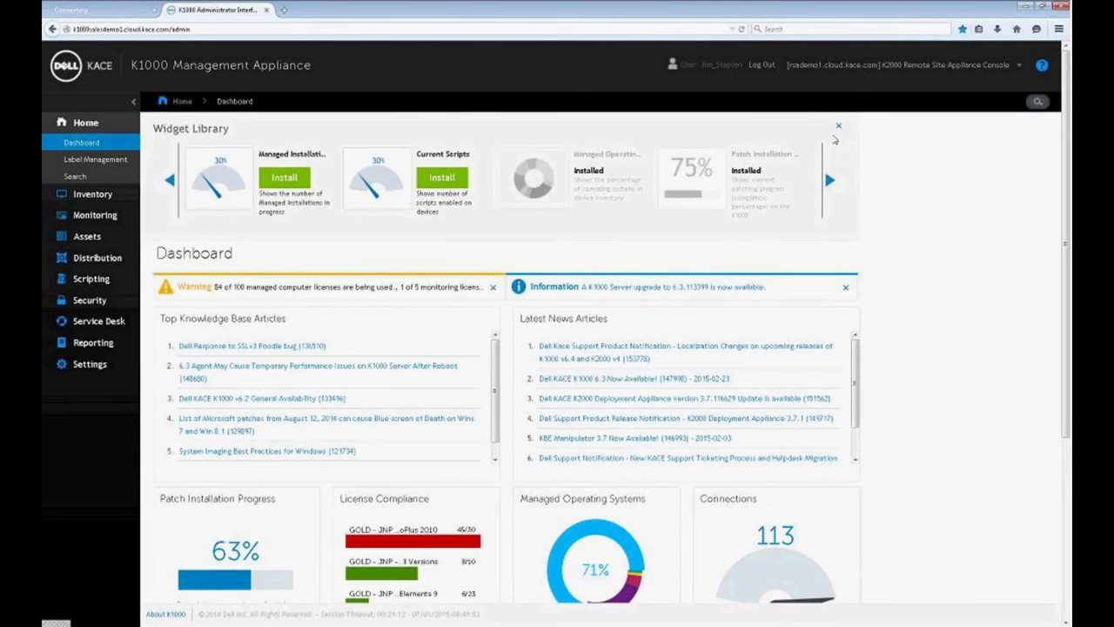
left_click(836, 129)
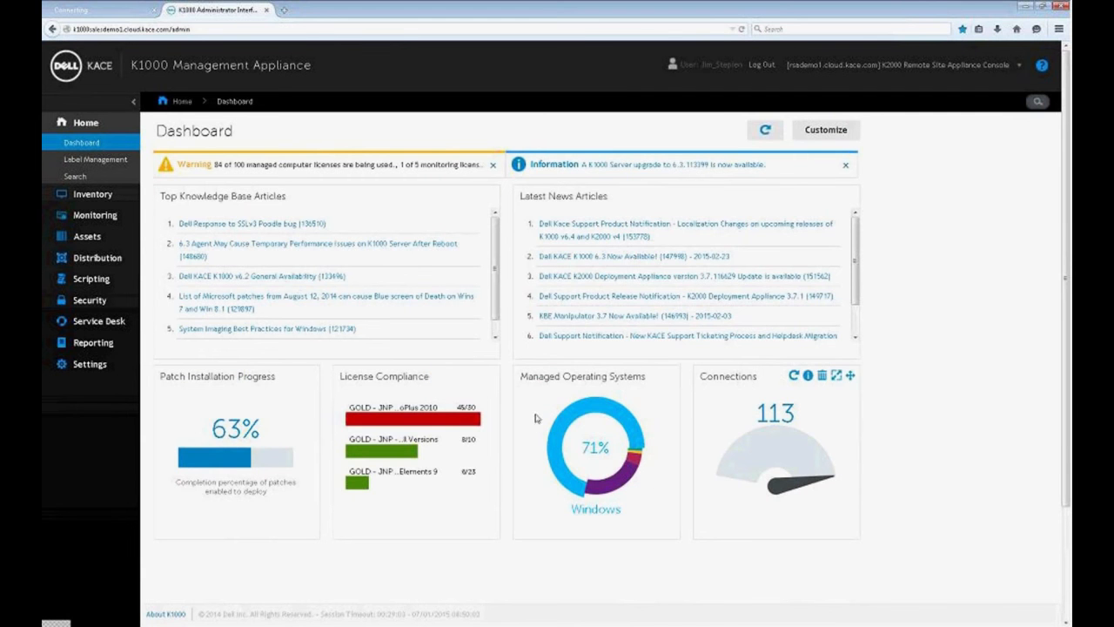
- View the Label Management options and examine the categories in the Settings Control Panel
left_click(110, 165)
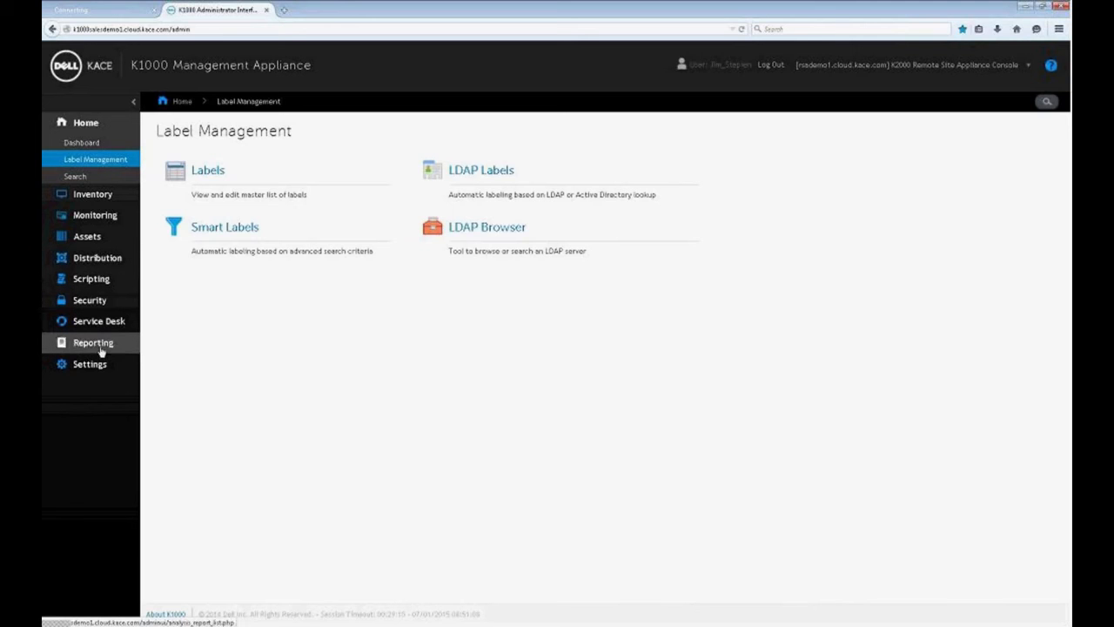
left_click(92, 372)
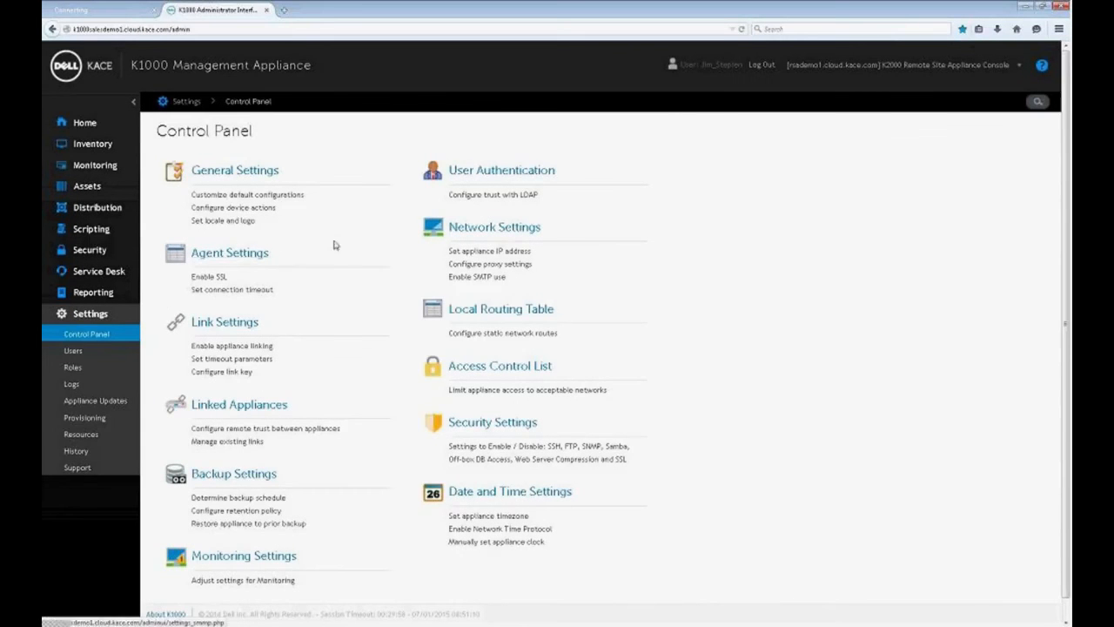
scroll(333, 241, "down", 1)
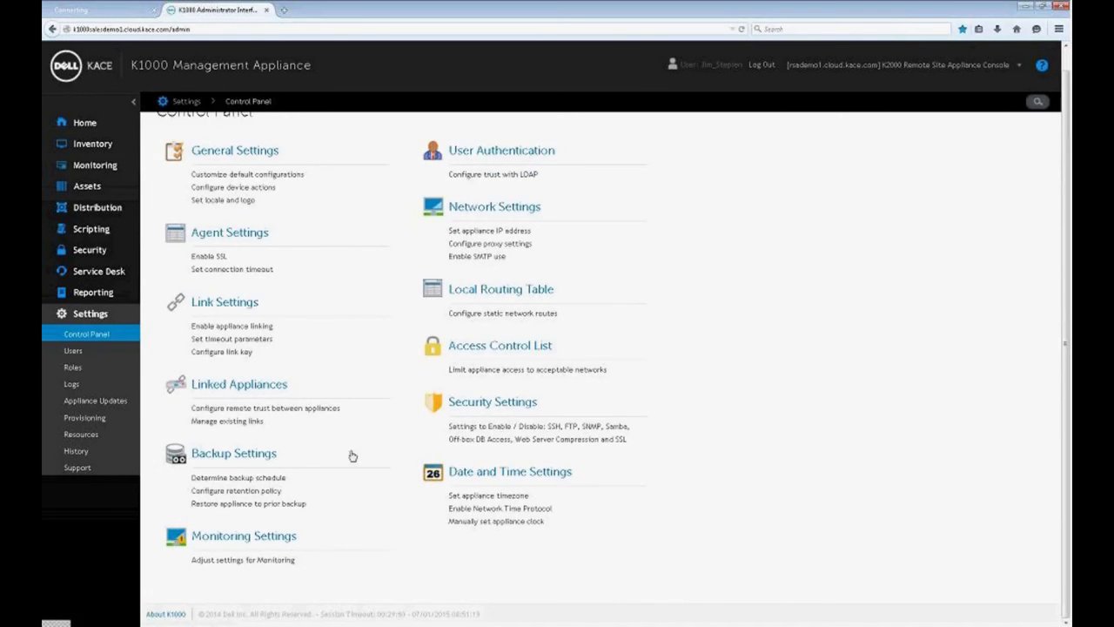
scroll(365, 493, "up", 1)
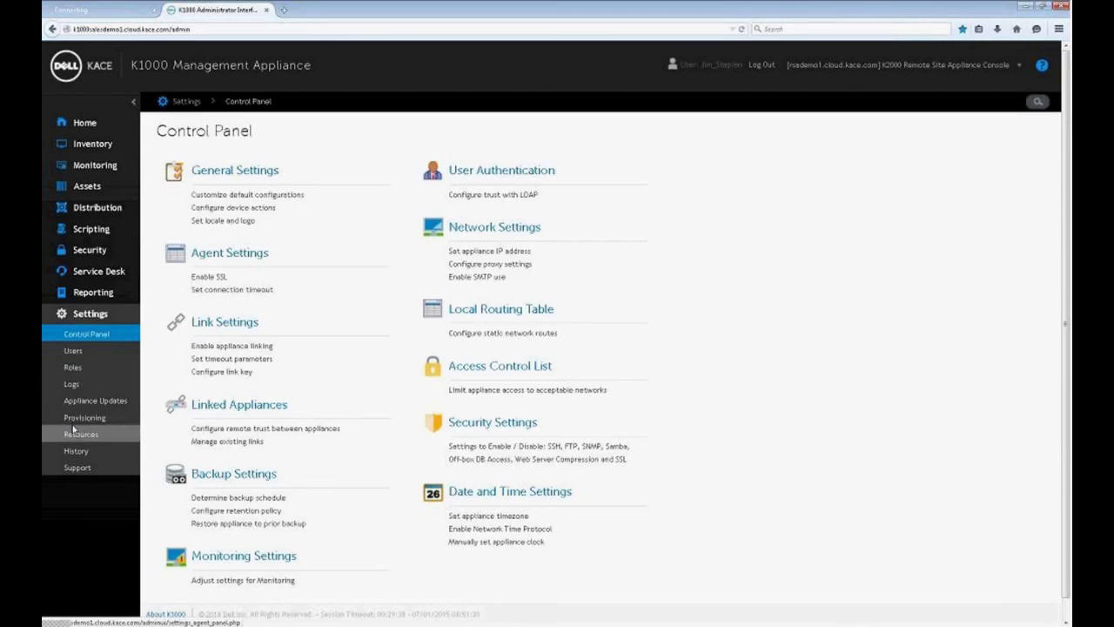
- Look through the Appliance Updates, Provisioning, Resources and Support pages of the appliance settings
left_click(111, 405)
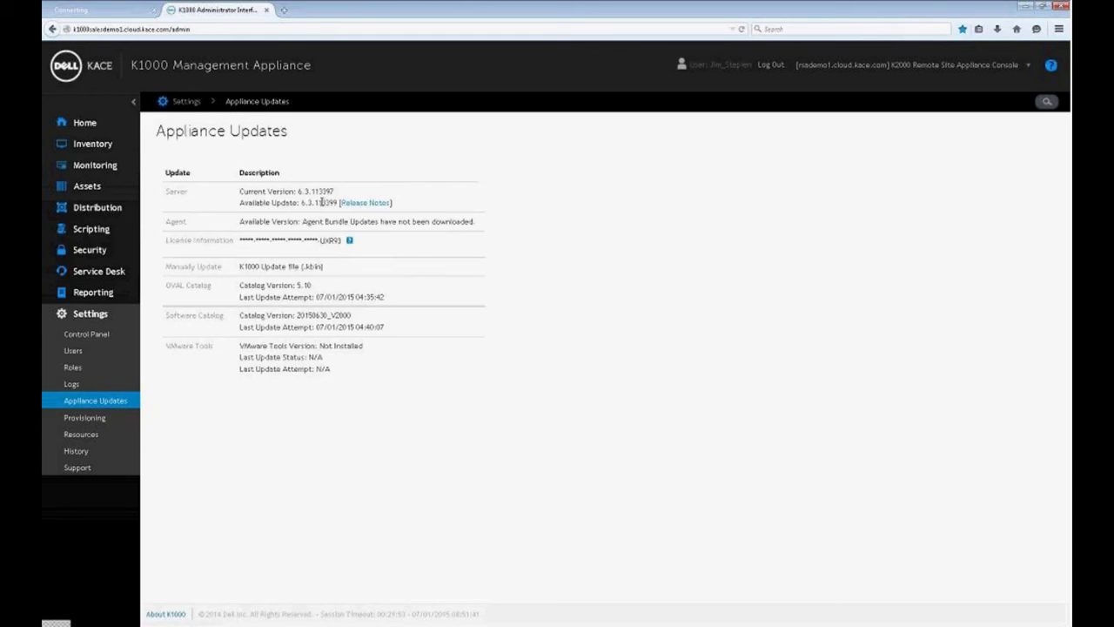
left_click(105, 426)
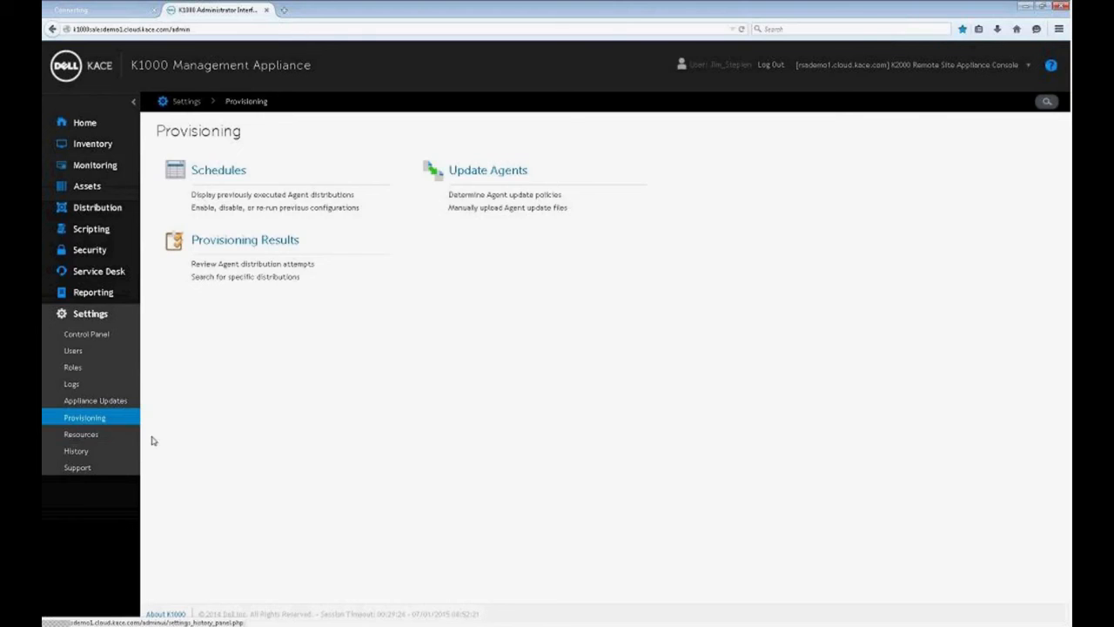
left_click(92, 435)
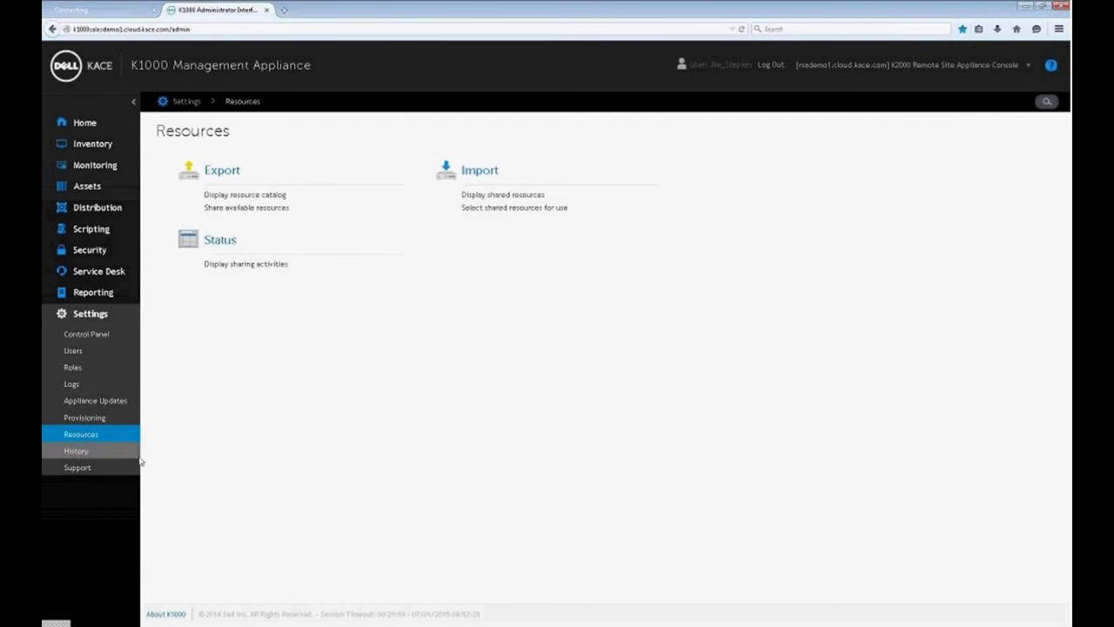
left_click(87, 467)
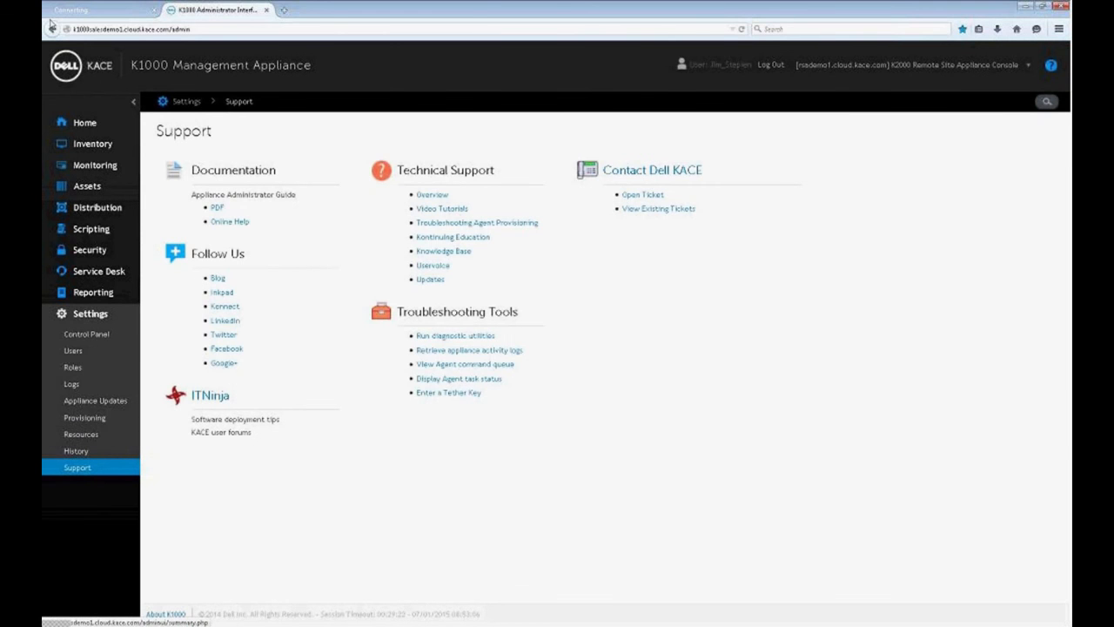
- Browse the Devices inventory and open the detail page of device WN7X64-31XDZN1
left_click(98, 153)
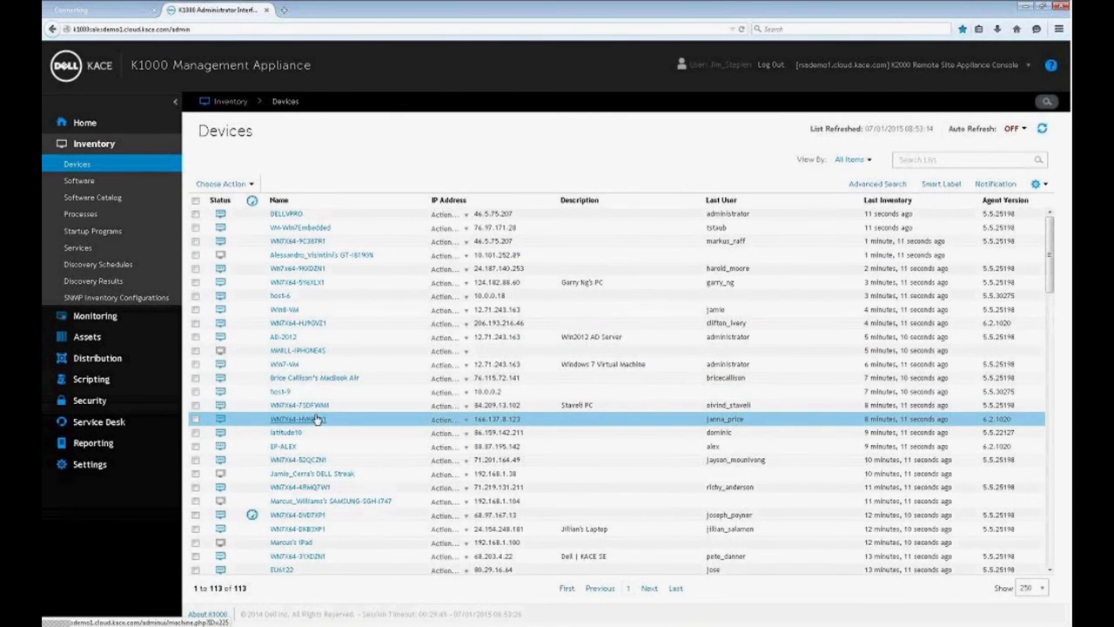
scroll(318, 419, "down", 2)
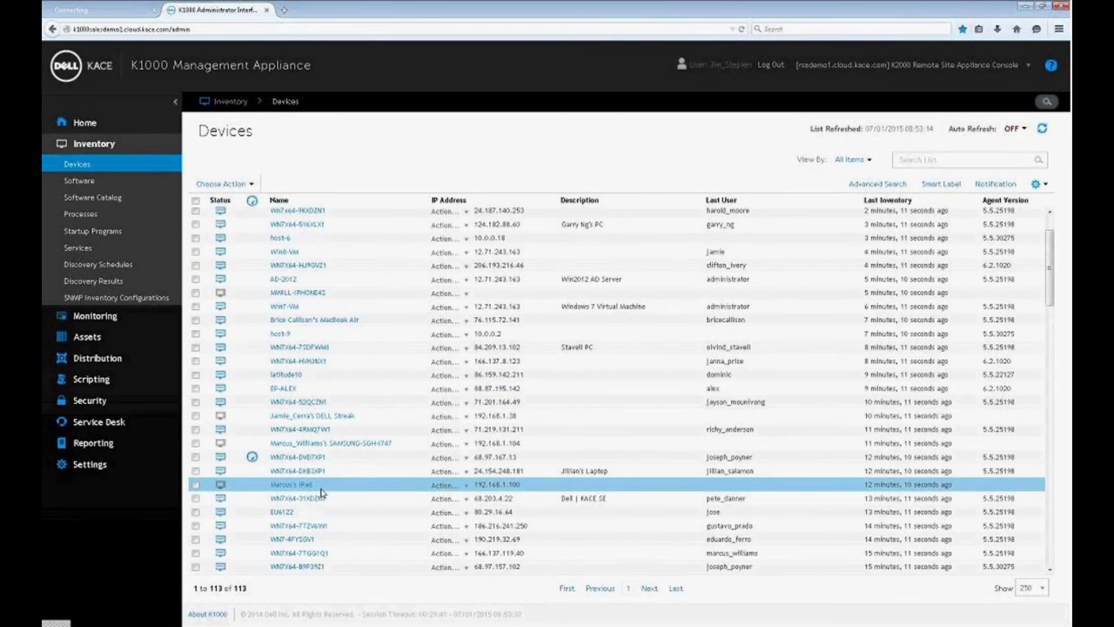
scroll(321, 491, "down", 3)
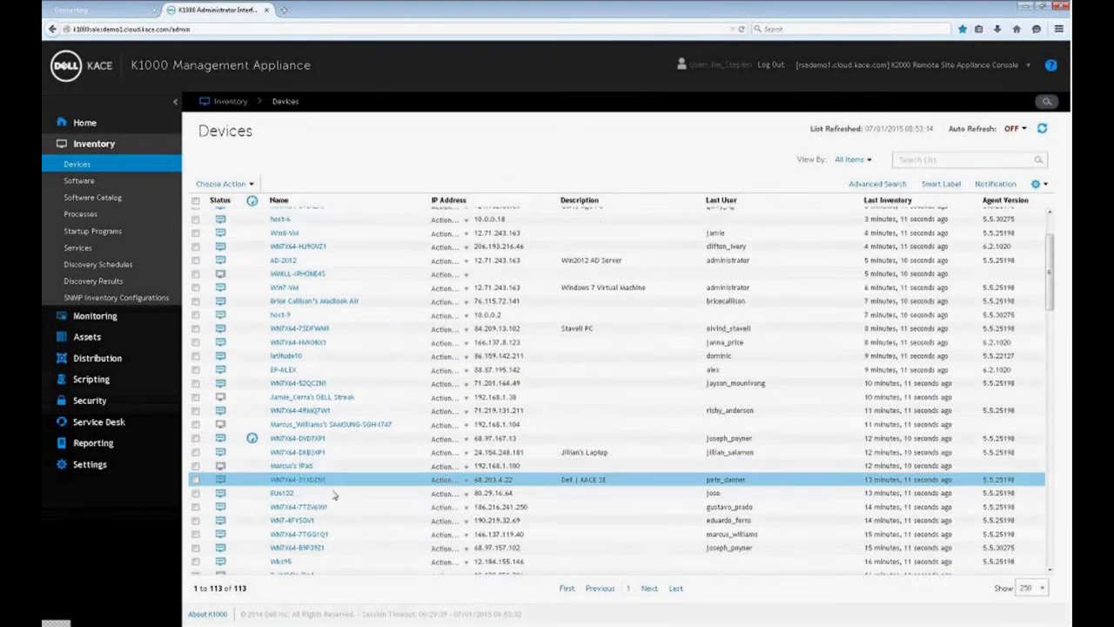
scroll(334, 495, "down", 2)
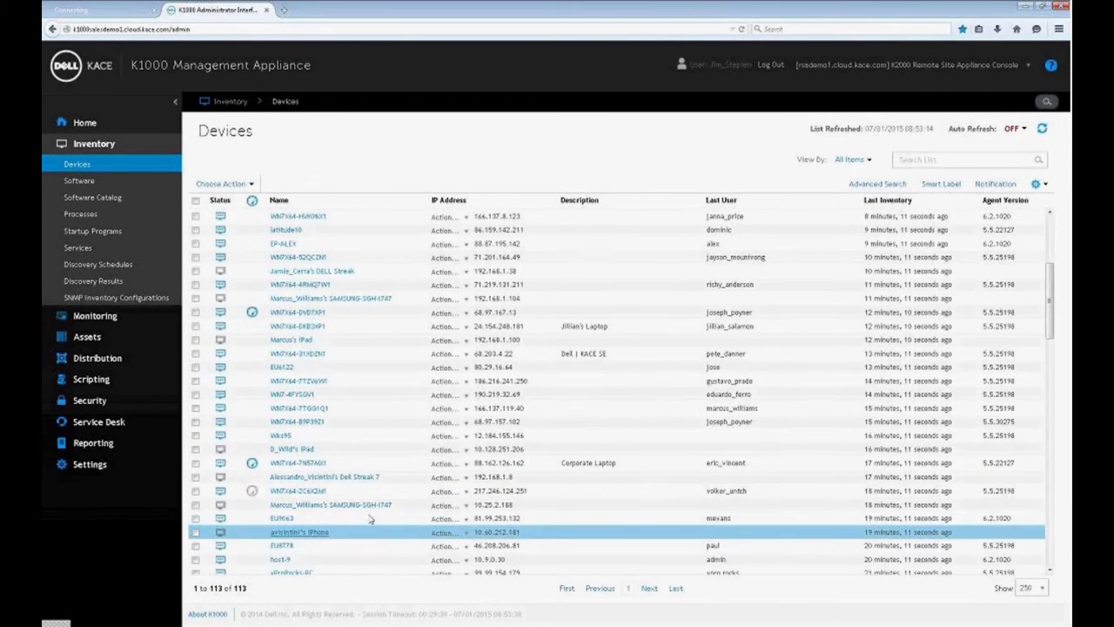
scroll(330, 497, "down", 2)
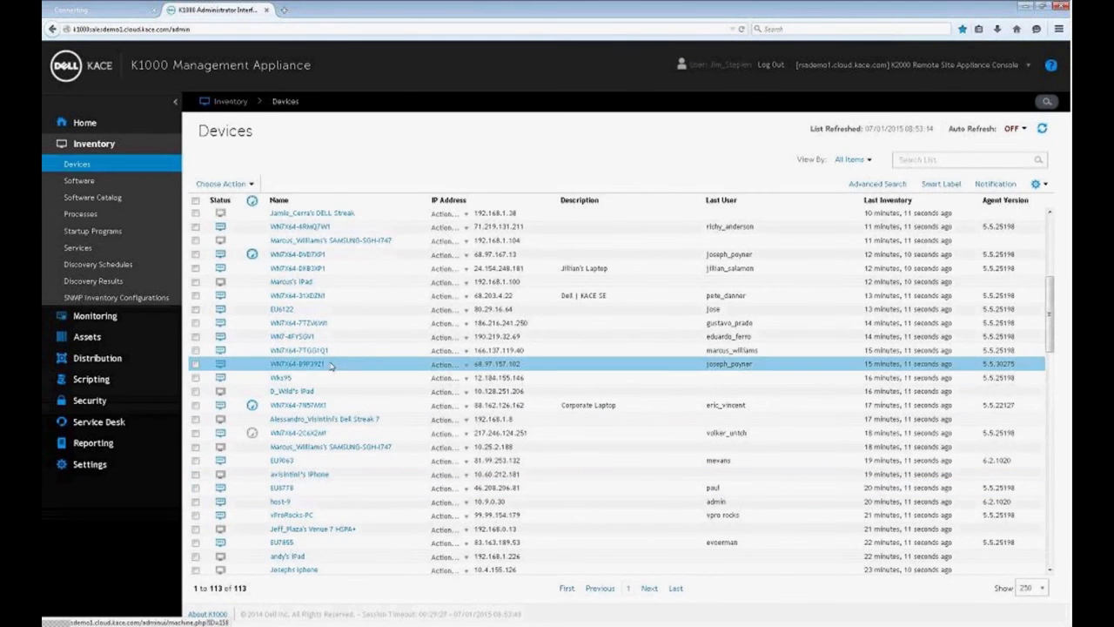
scroll(333, 461, "up", 1)
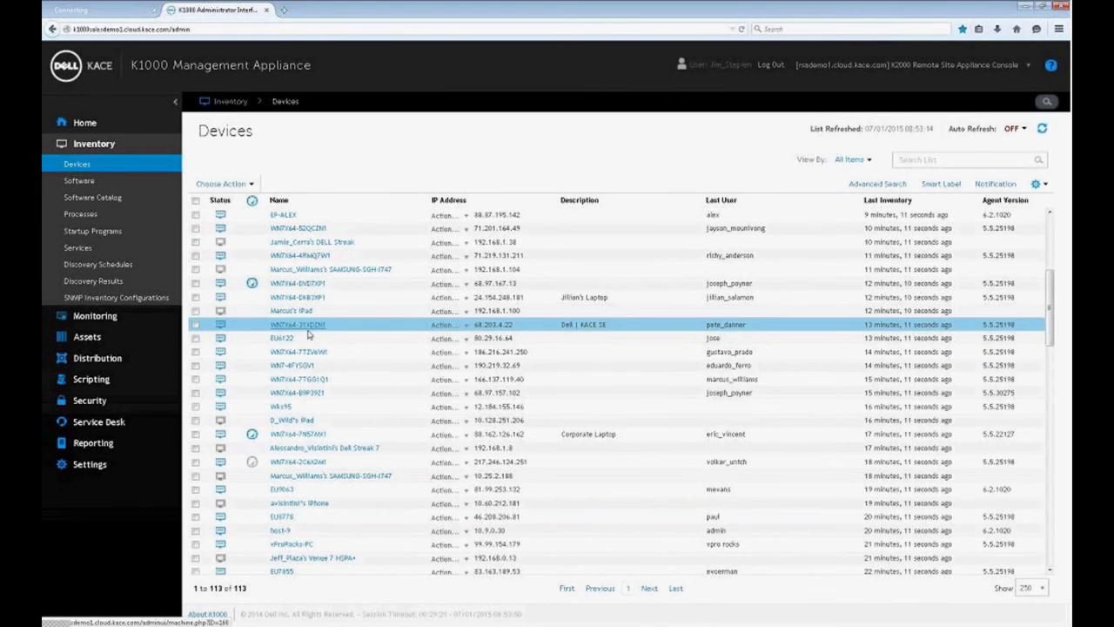
left_click(307, 329)
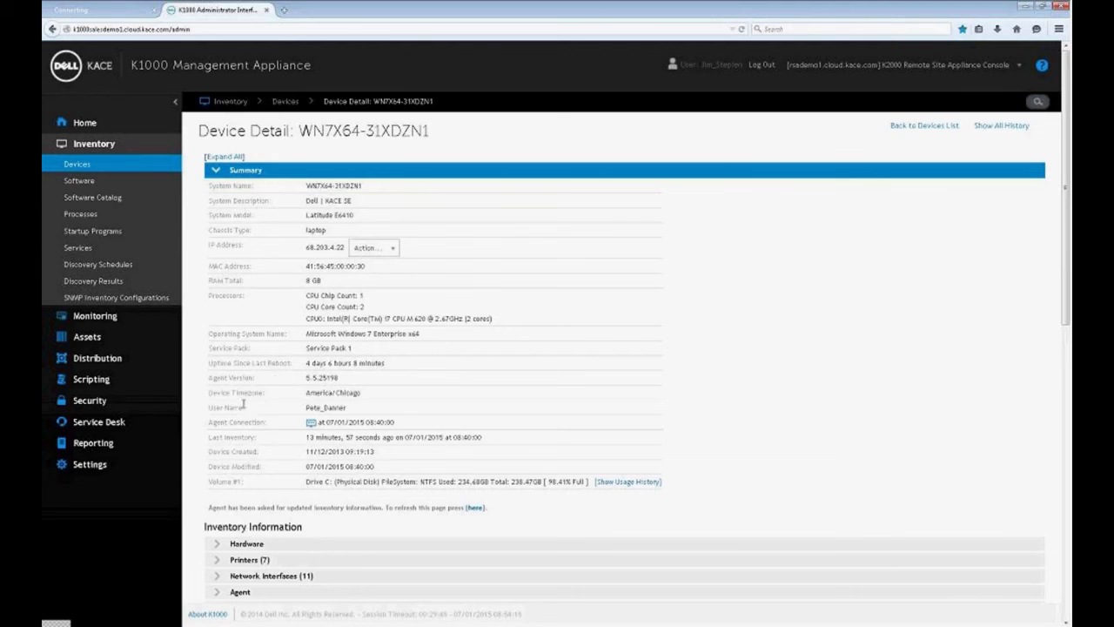
- Review the device's summary and view the actions offered for its IP address without running one
scroll(243, 405, "down", 3)
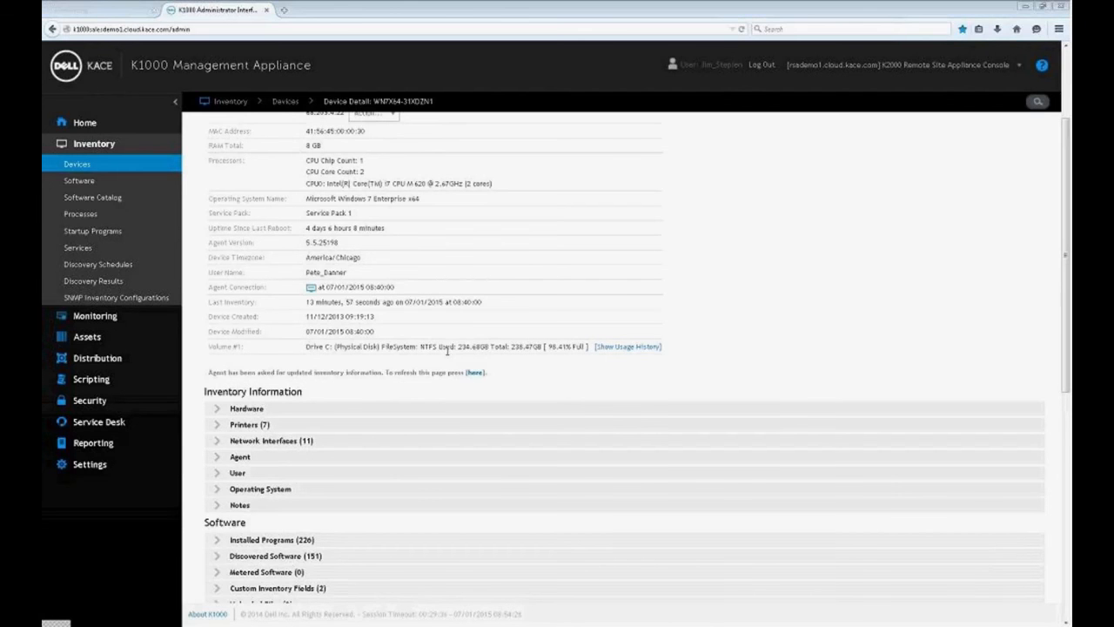
scroll(719, 283, "up", 3)
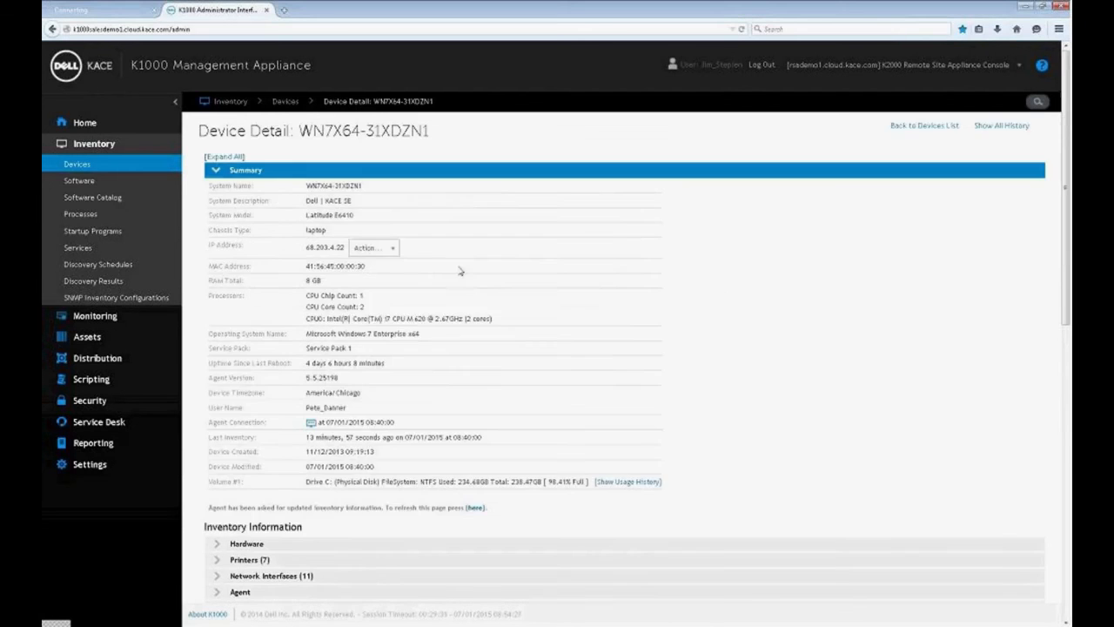
left_click(394, 249)
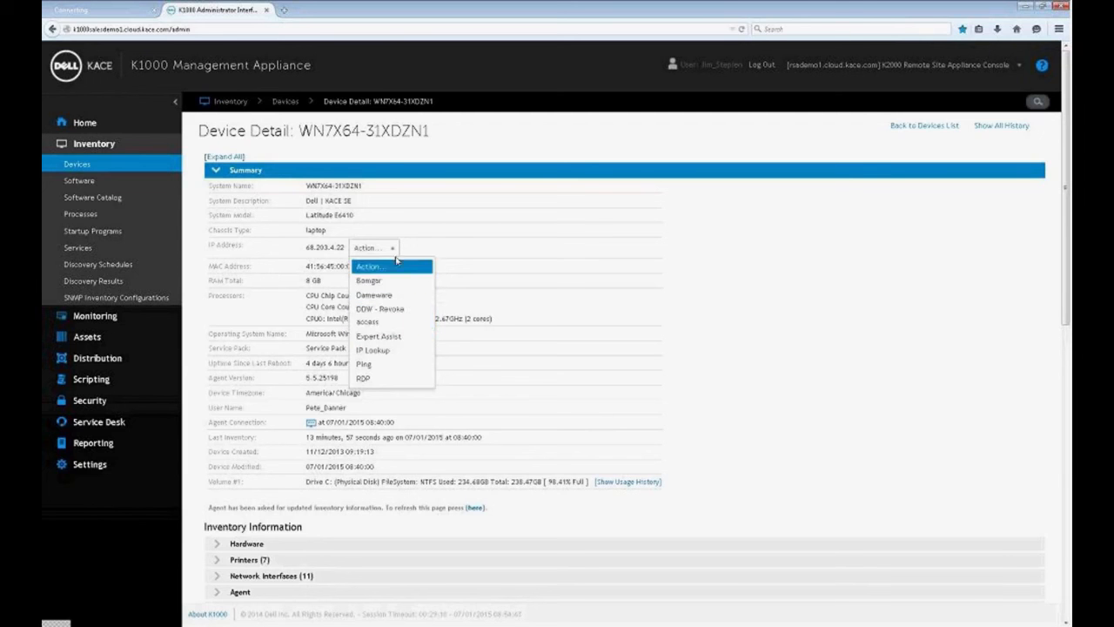
left_click(437, 252)
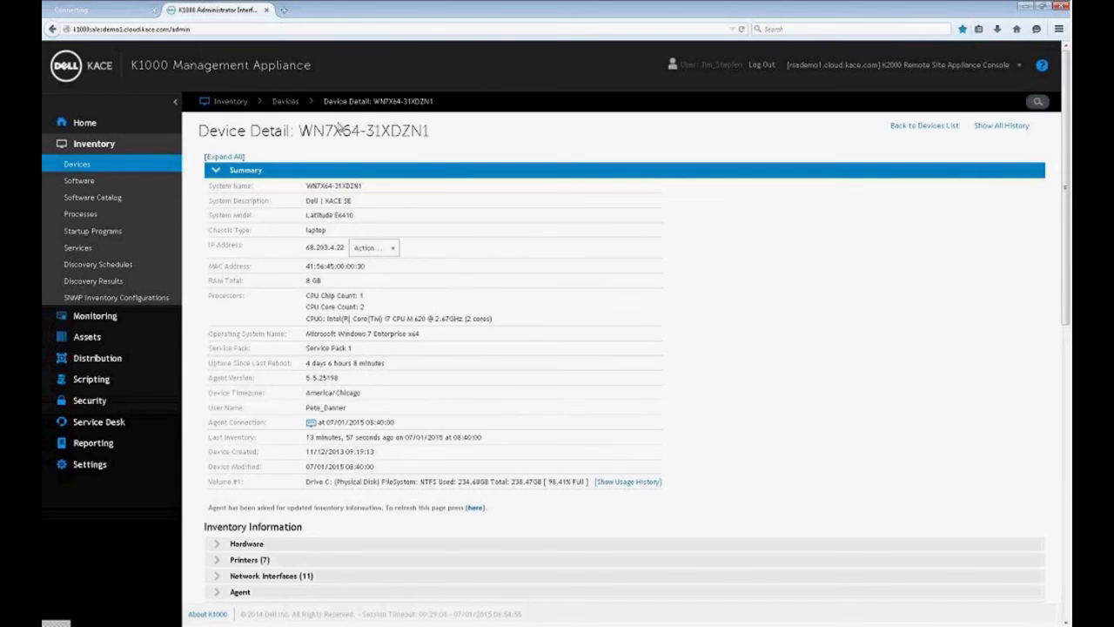
- Collapse the Summary section, examine the device's Hardware details including Dell service and BIOS information, and collapse Hardware again
left_click(247, 172)
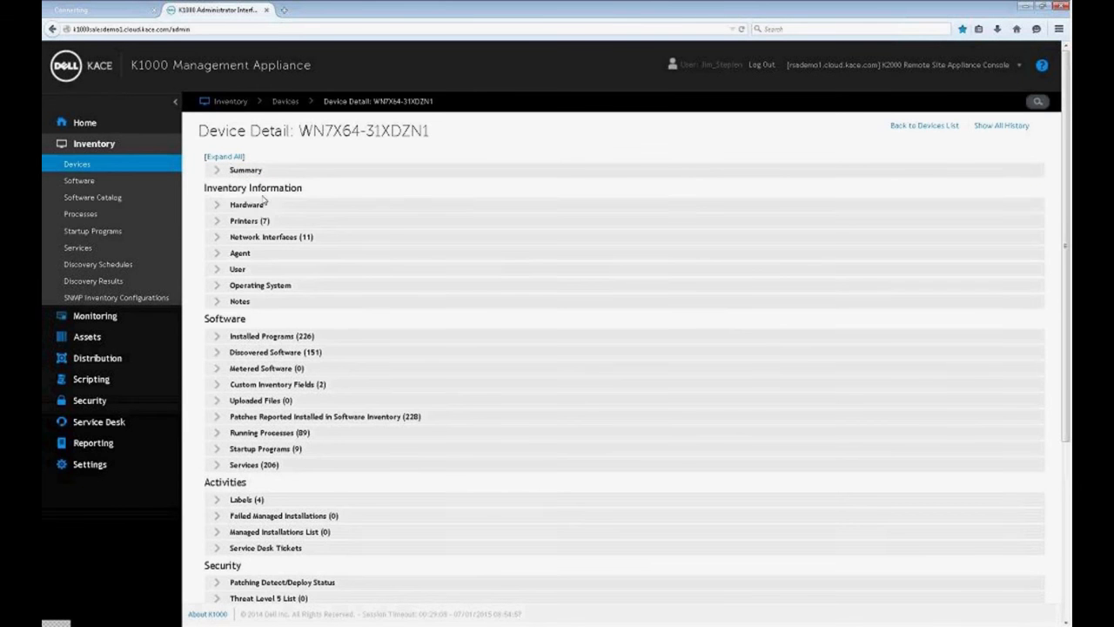
left_click(248, 205)
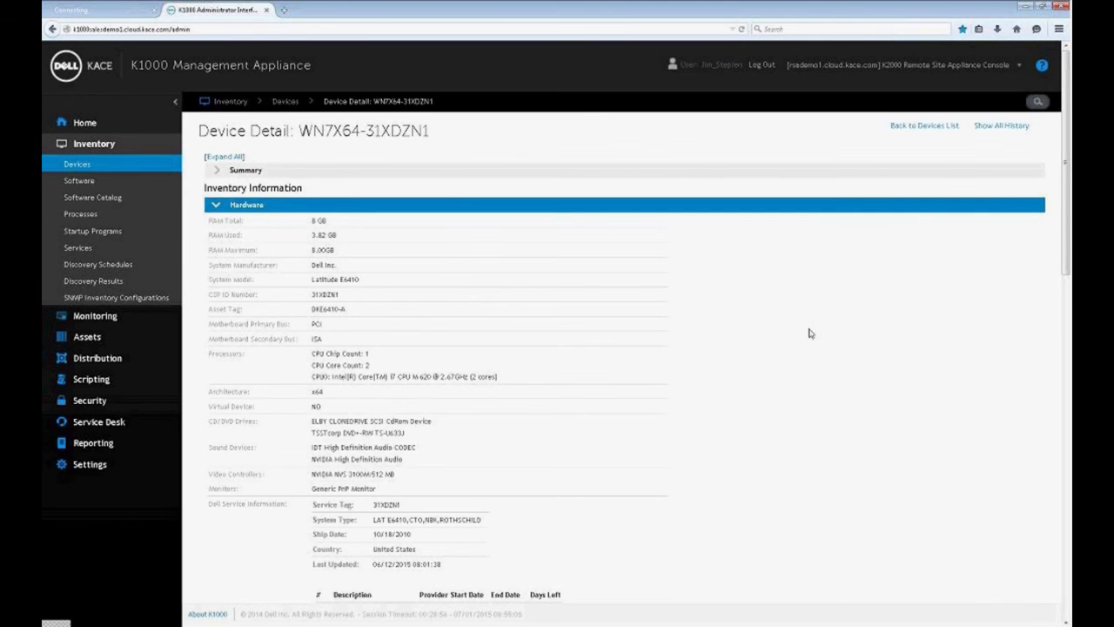
scroll(808, 332, "down", 3)
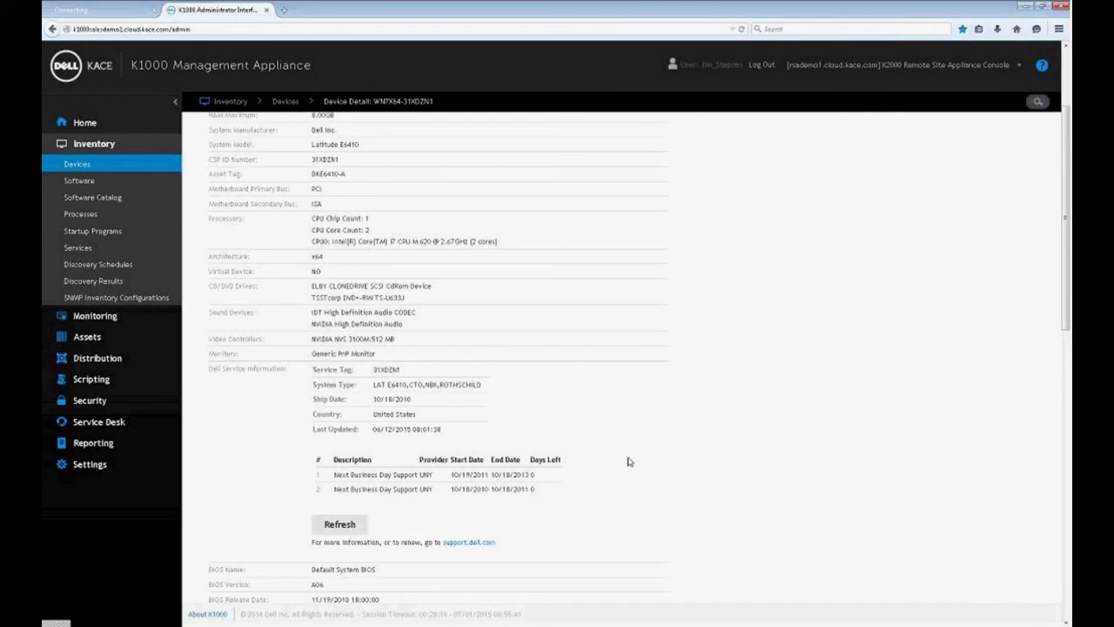
scroll(606, 432, "down", 3)
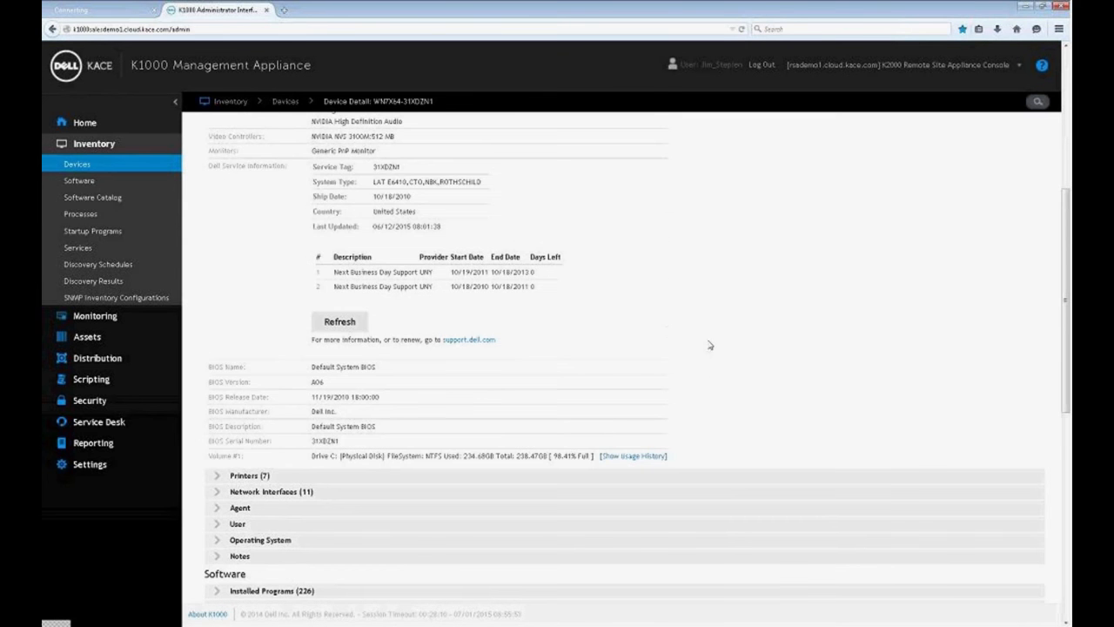
scroll(712, 372, "up", 2)
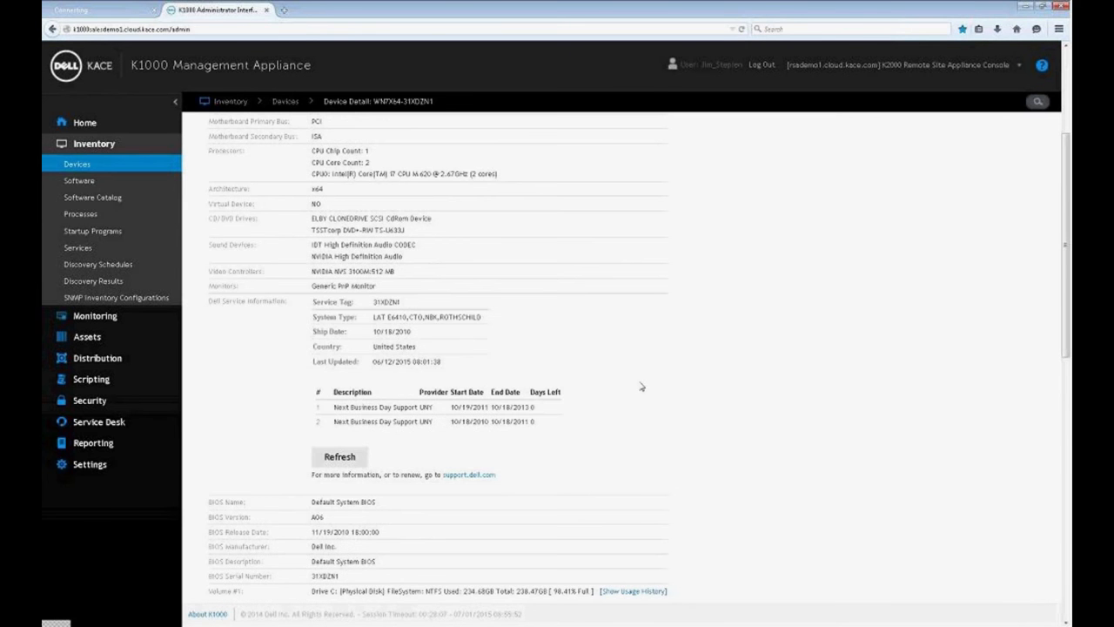
scroll(659, 355, "up", 2)
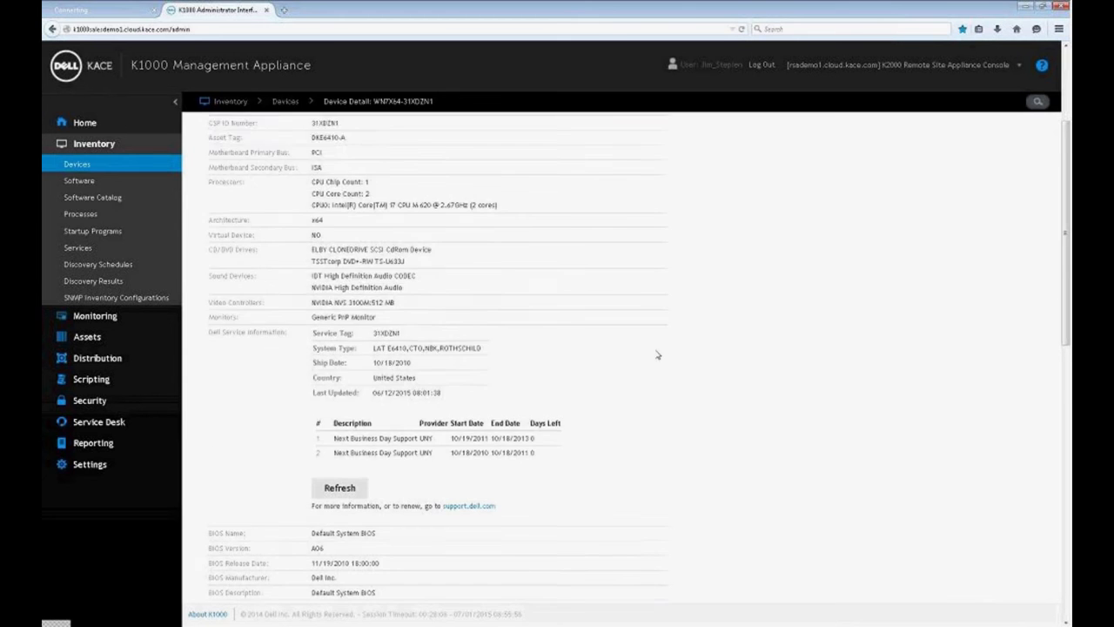
scroll(659, 355, "up", 1)
scroll(659, 355, "down", 1)
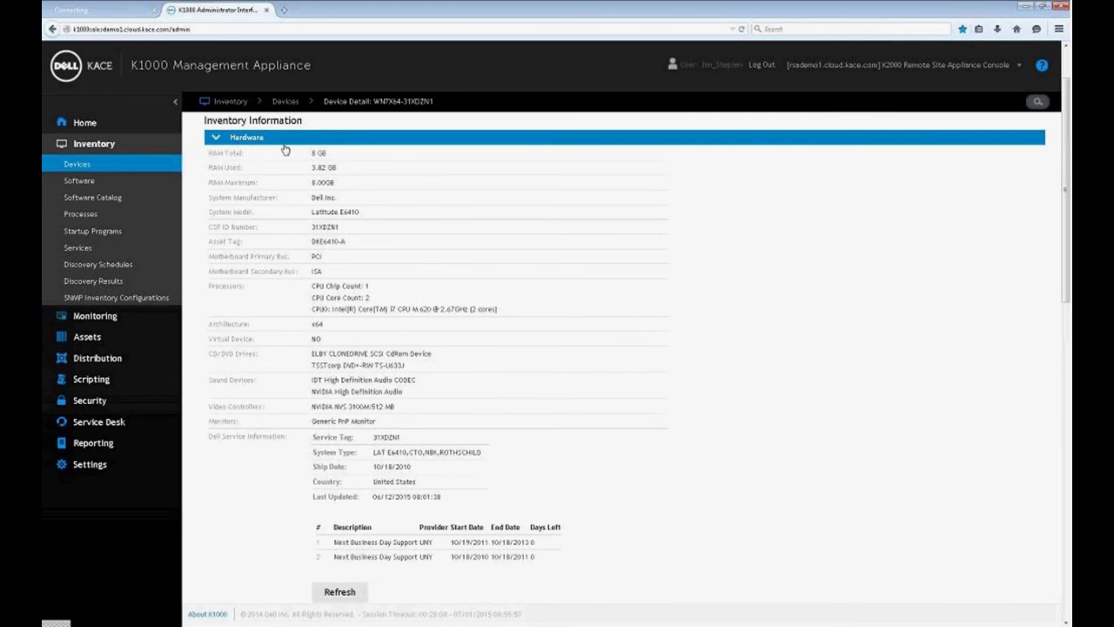
left_click(230, 137)
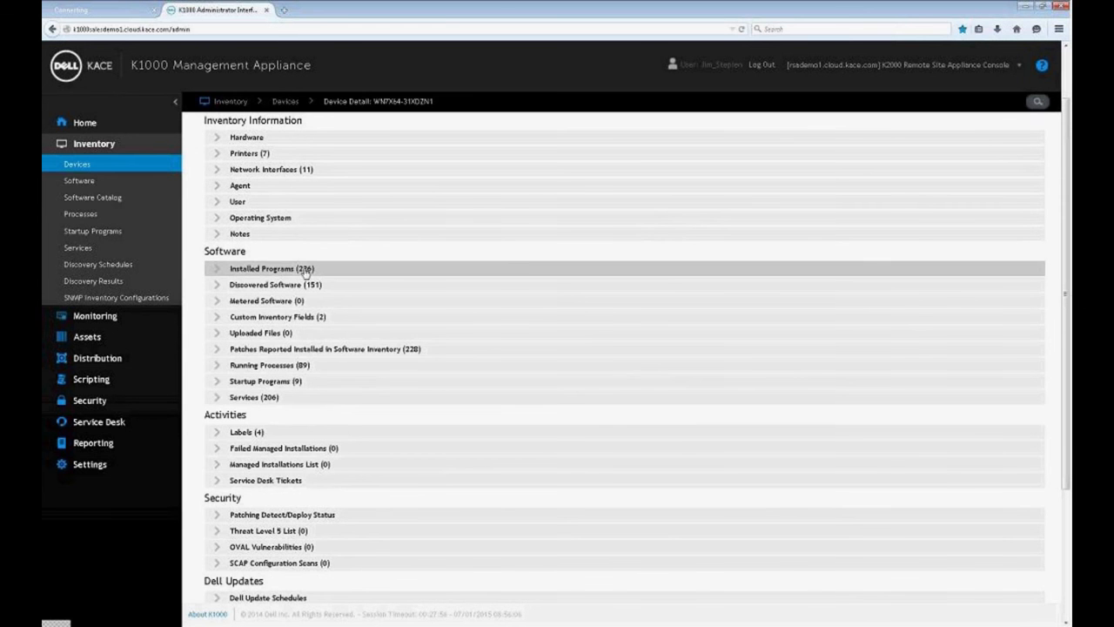
- Expand the device's Installed Programs section, look through the full program list, and collapse the section again
left_click(275, 271)
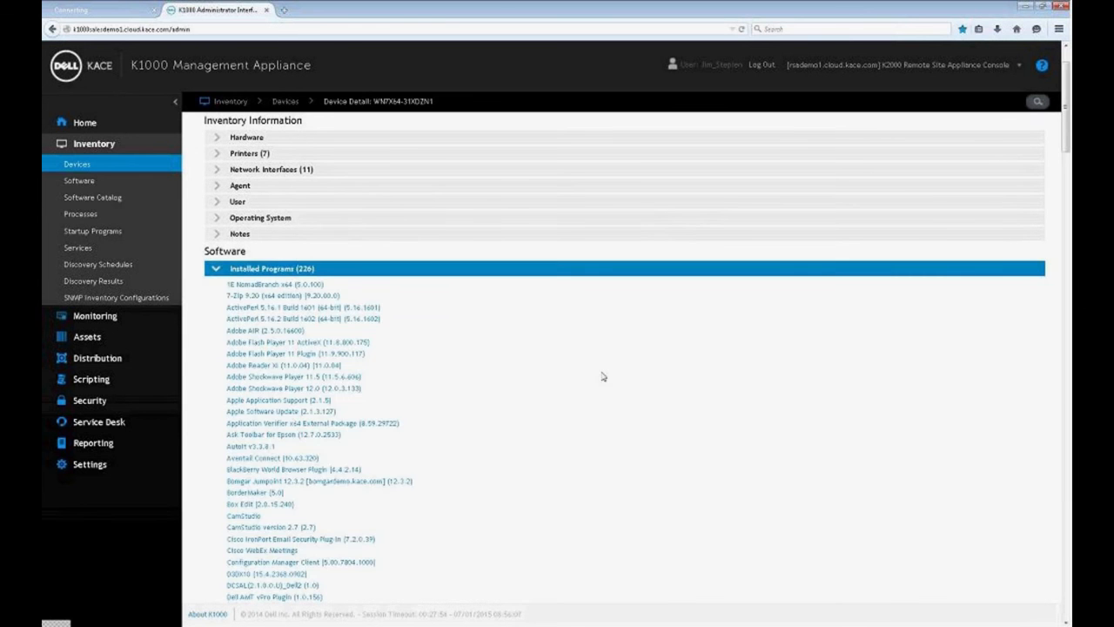
scroll(607, 375, "down", 15)
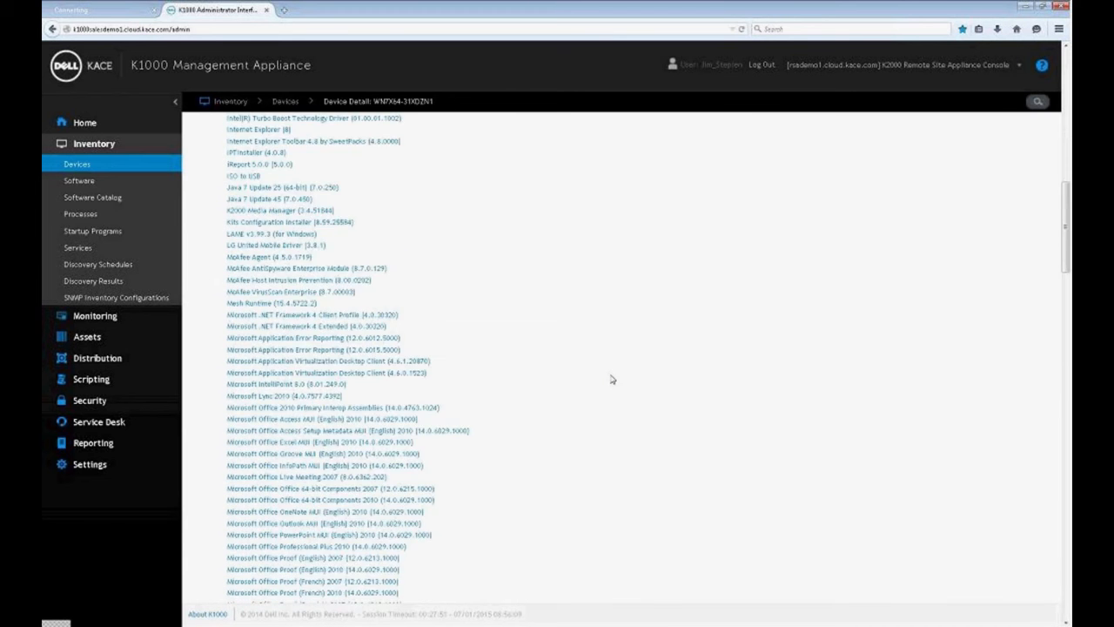
scroll(612, 381, "down", 15)
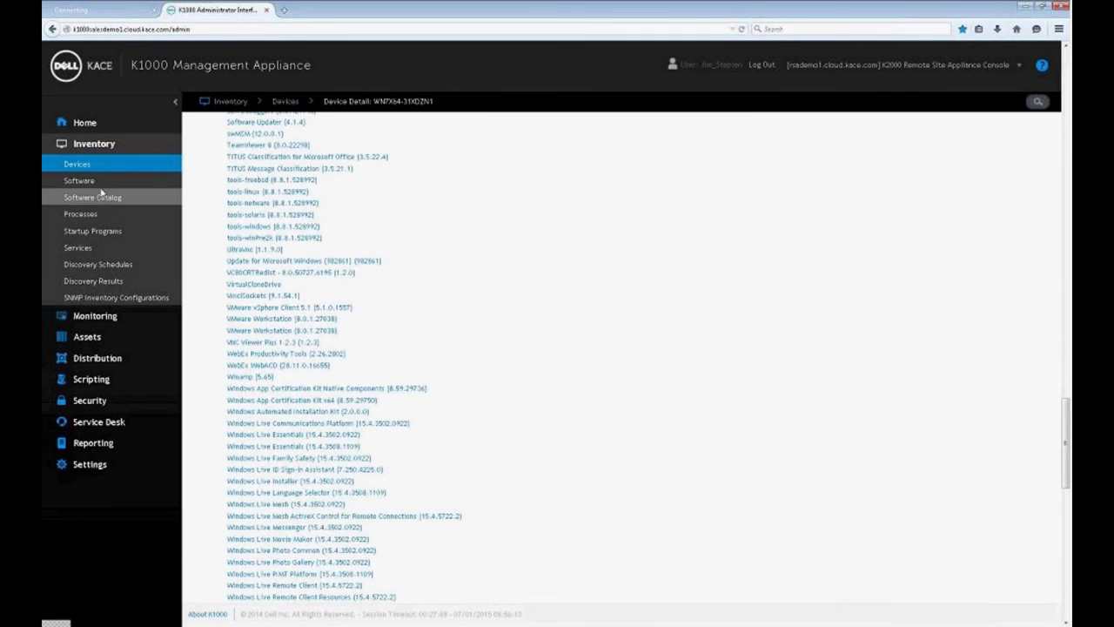
scroll(423, 329, "up", 10)
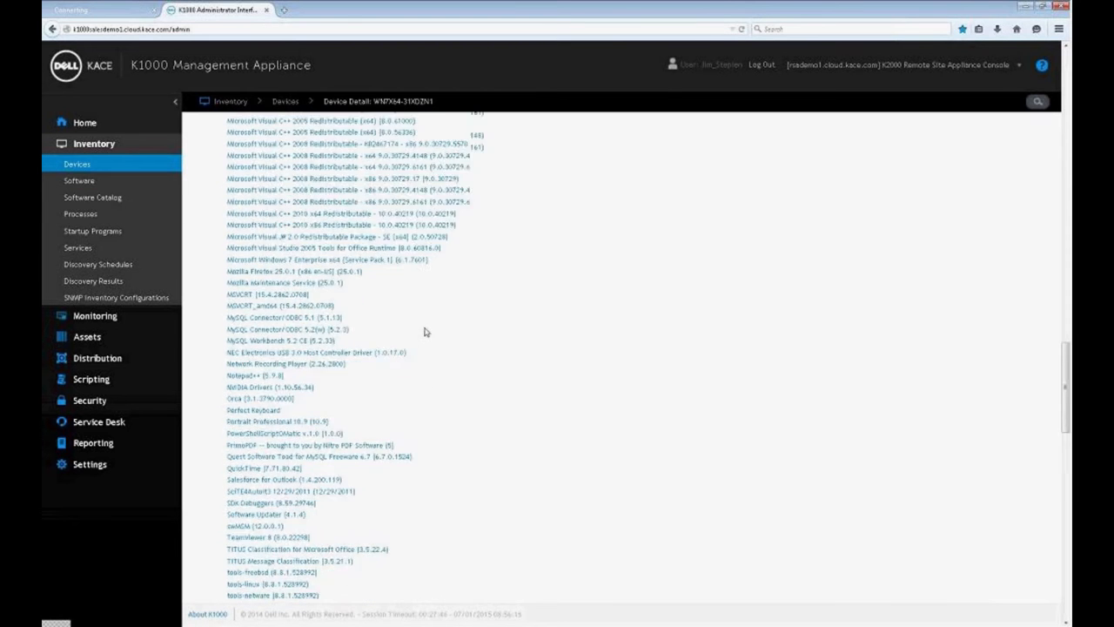
scroll(423, 328, "up", 15)
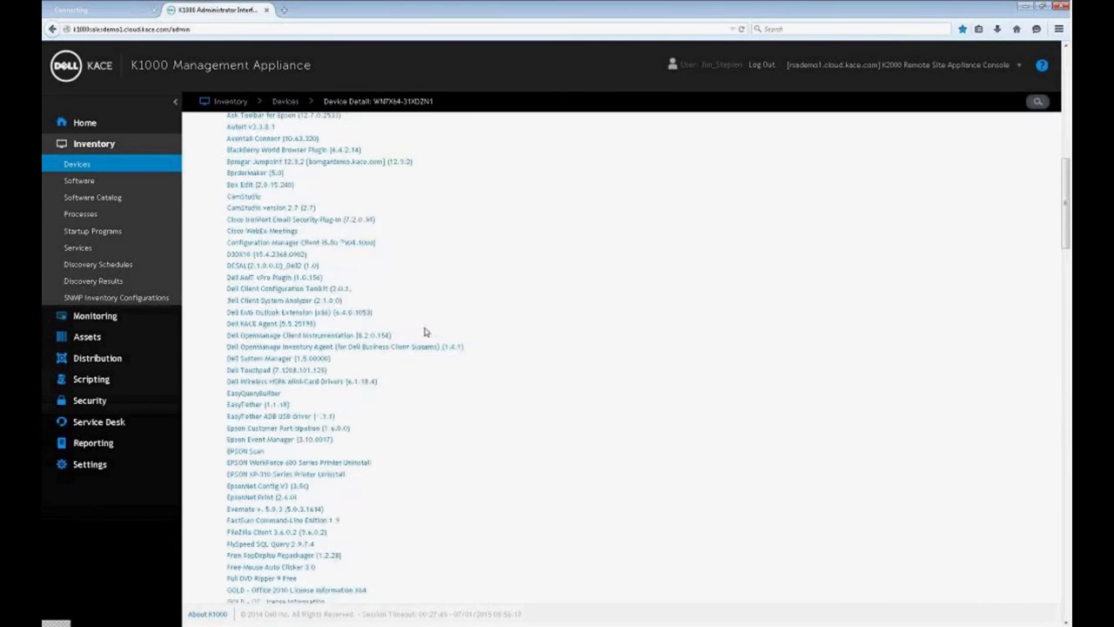
scroll(331, 288, "up", 5)
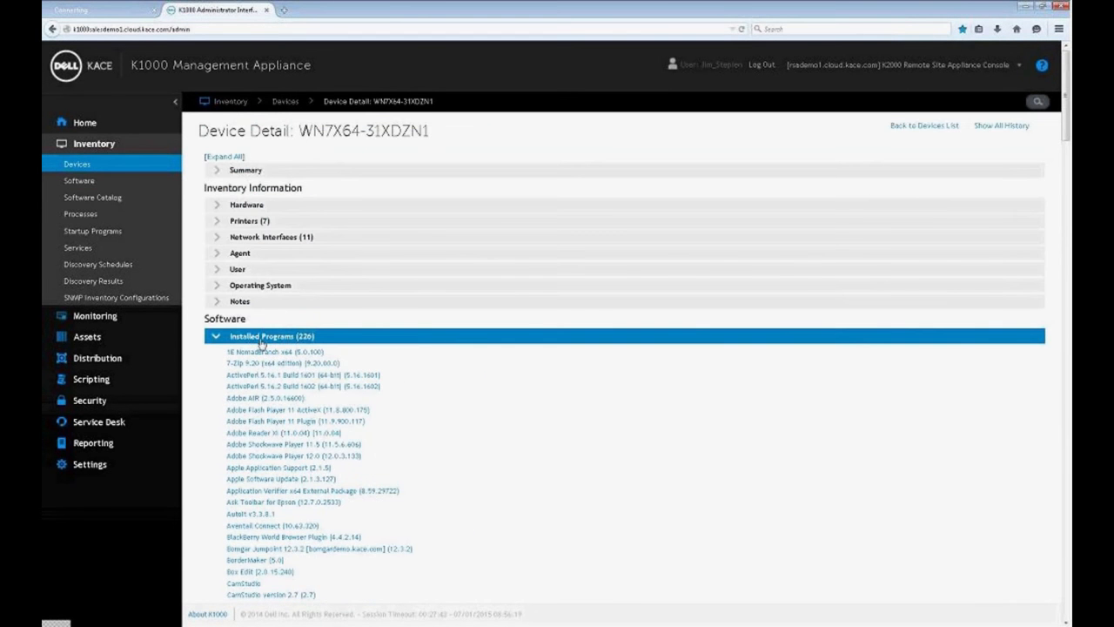
left_click(261, 340)
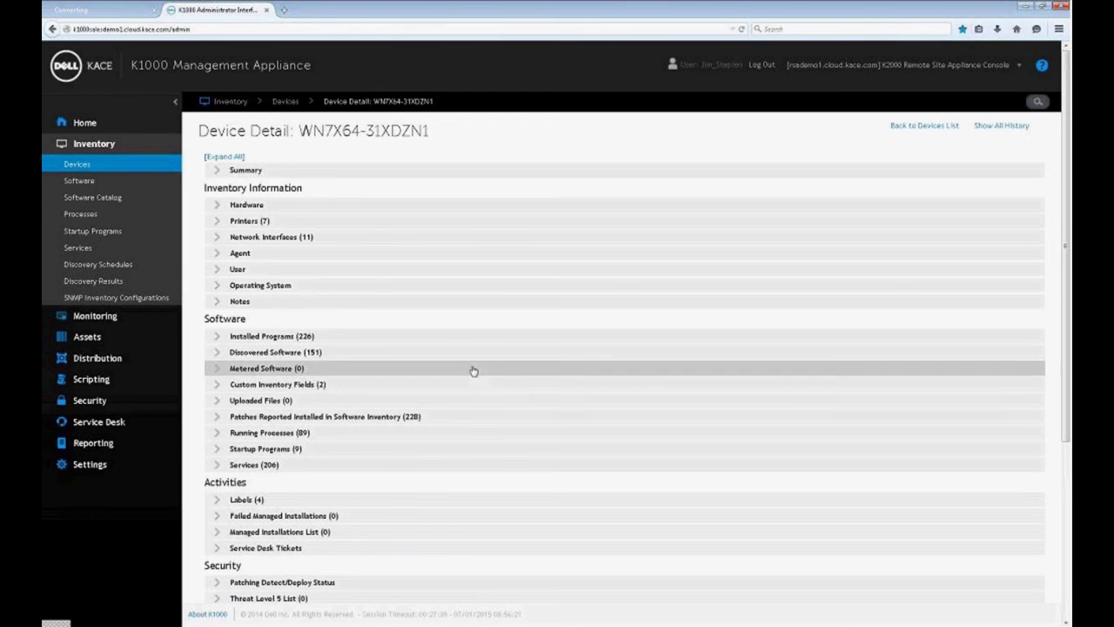
- View the device's Labels and Service Desk Tickets sections under Activities, collapsing each one after viewing it
scroll(349, 381, "down", 2)
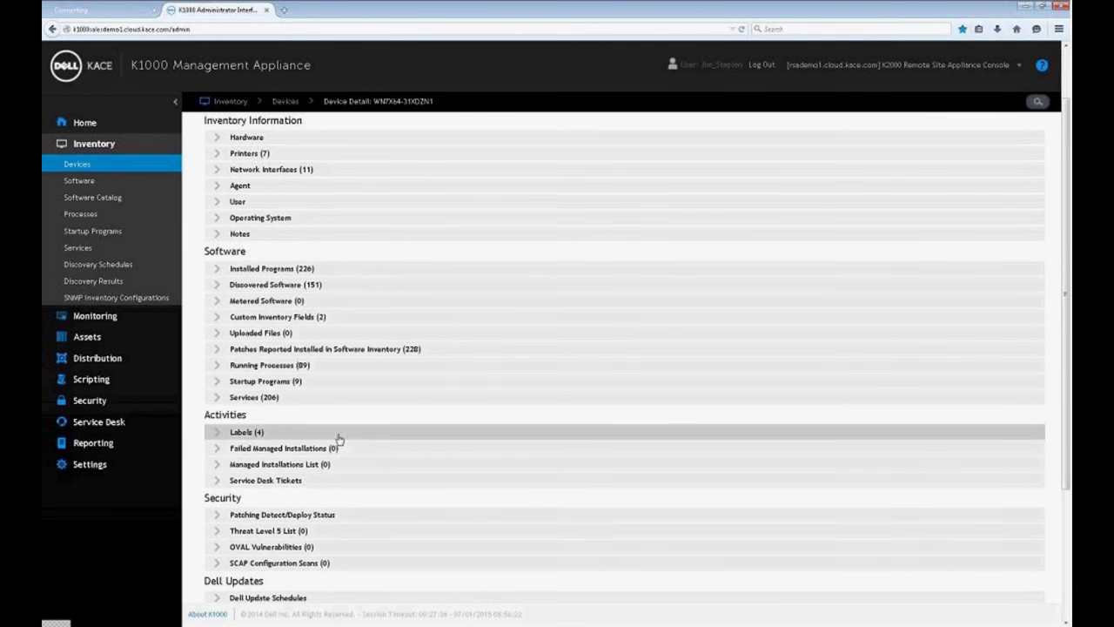
left_click(247, 435)
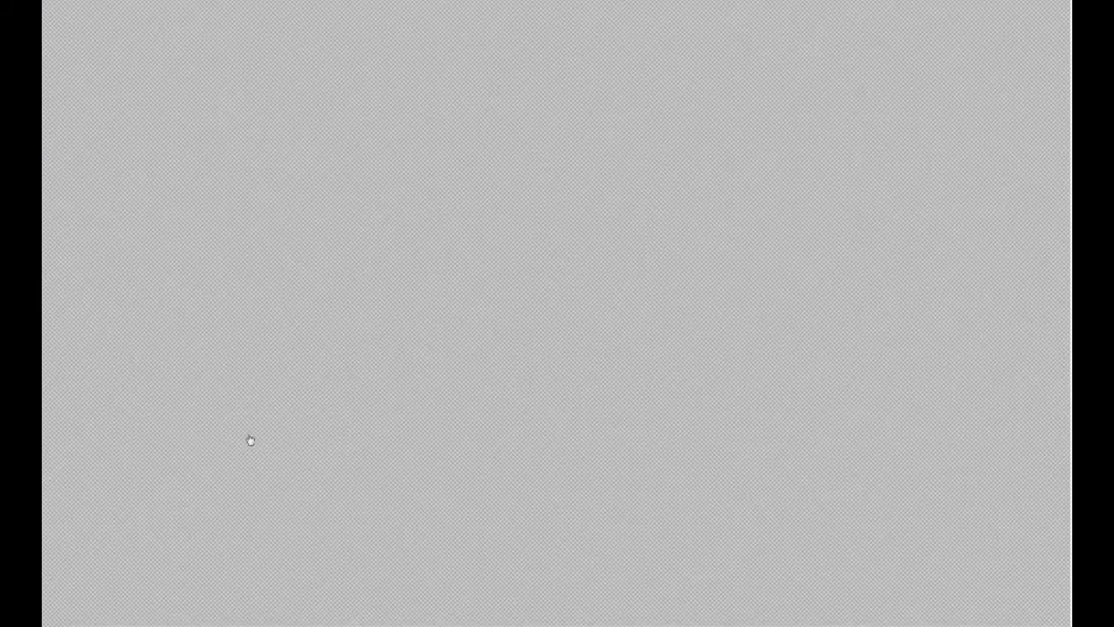
left_click(248, 434)
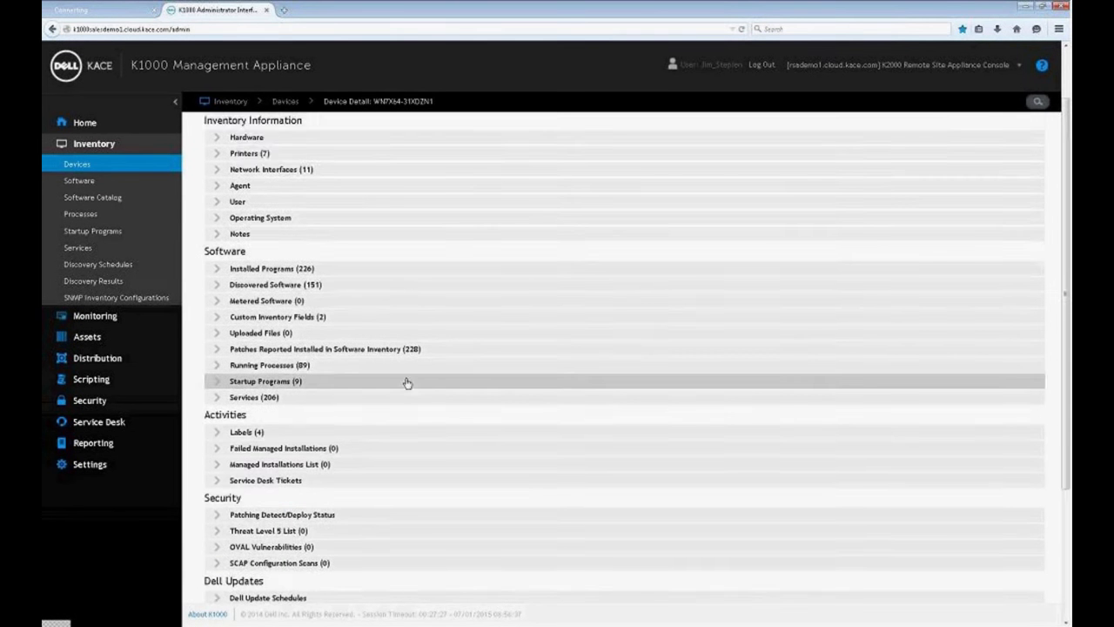
scroll(407, 378, "down", 2)
left_click(269, 415)
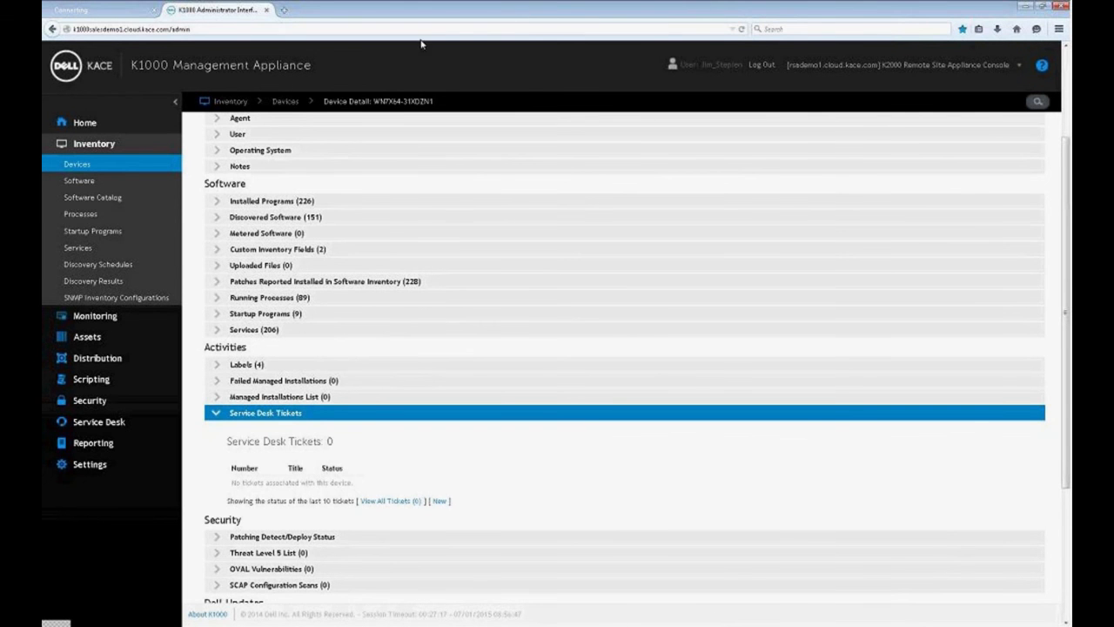
left_click(270, 413)
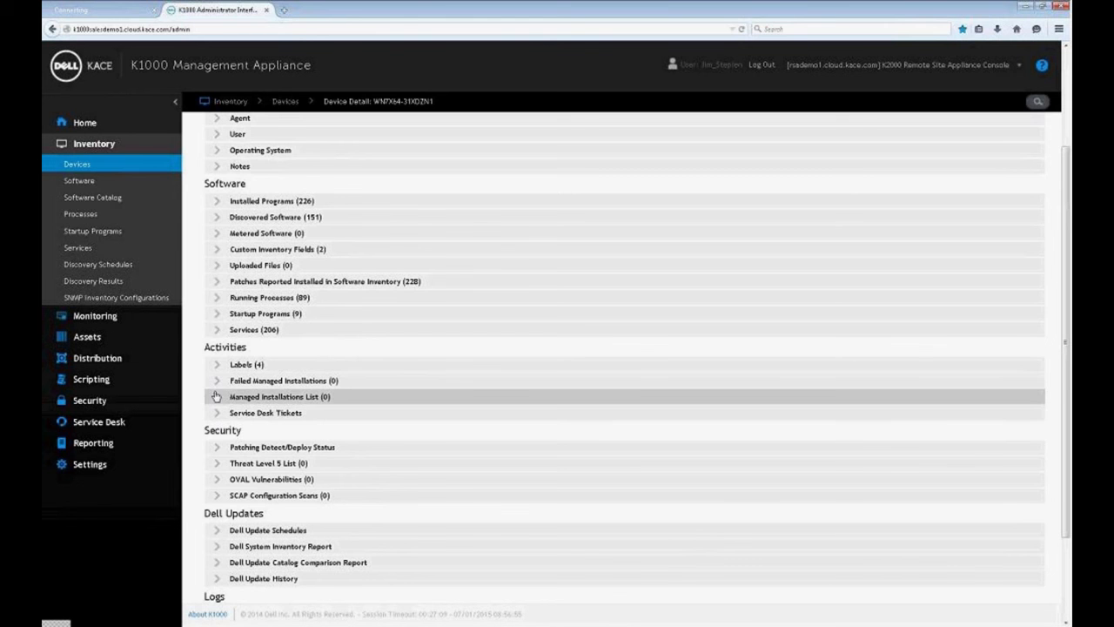
- Look over the Security, Dell Updates and Logs sections, examine the device's Asset Information, and collapse it again
scroll(216, 396, "down", 2)
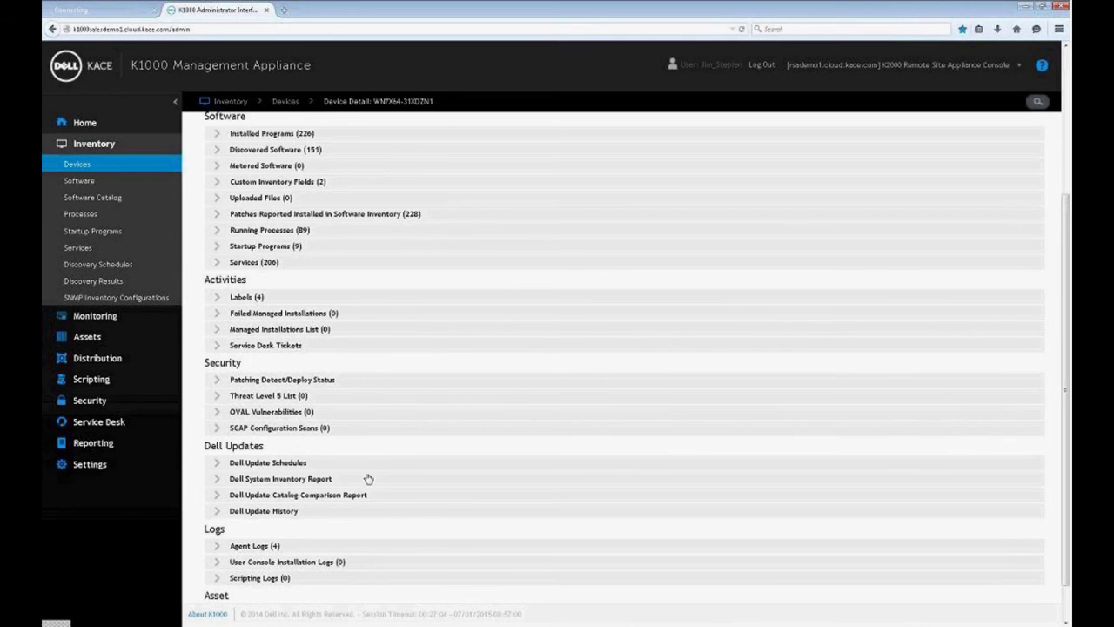
scroll(353, 441, "down", 2)
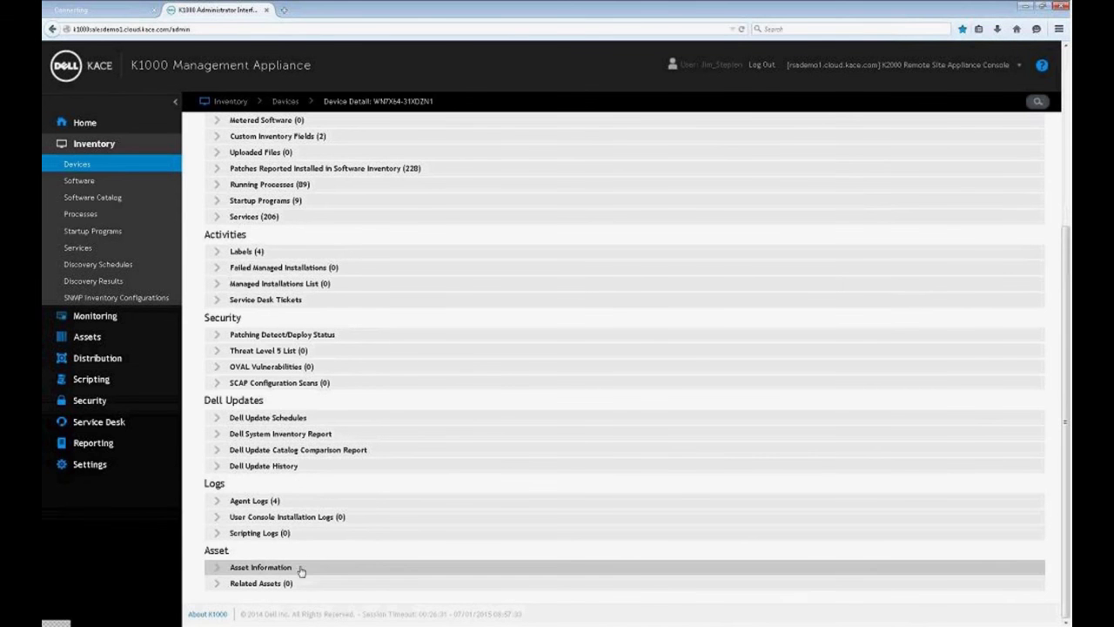
left_click(272, 569)
scroll(380, 520, "down", 3)
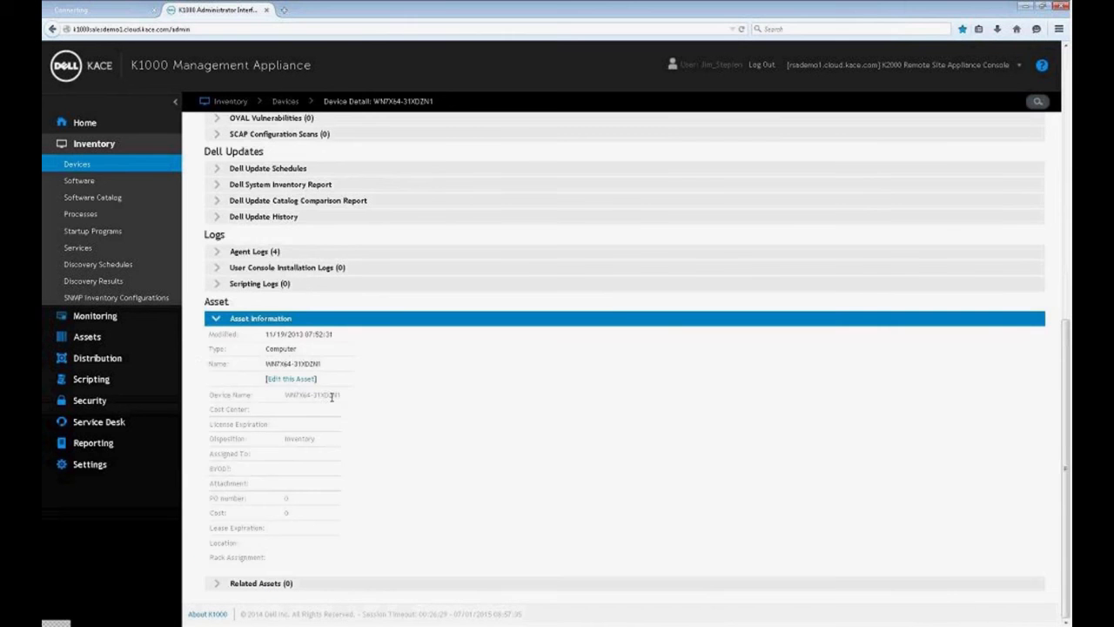
left_click(252, 320)
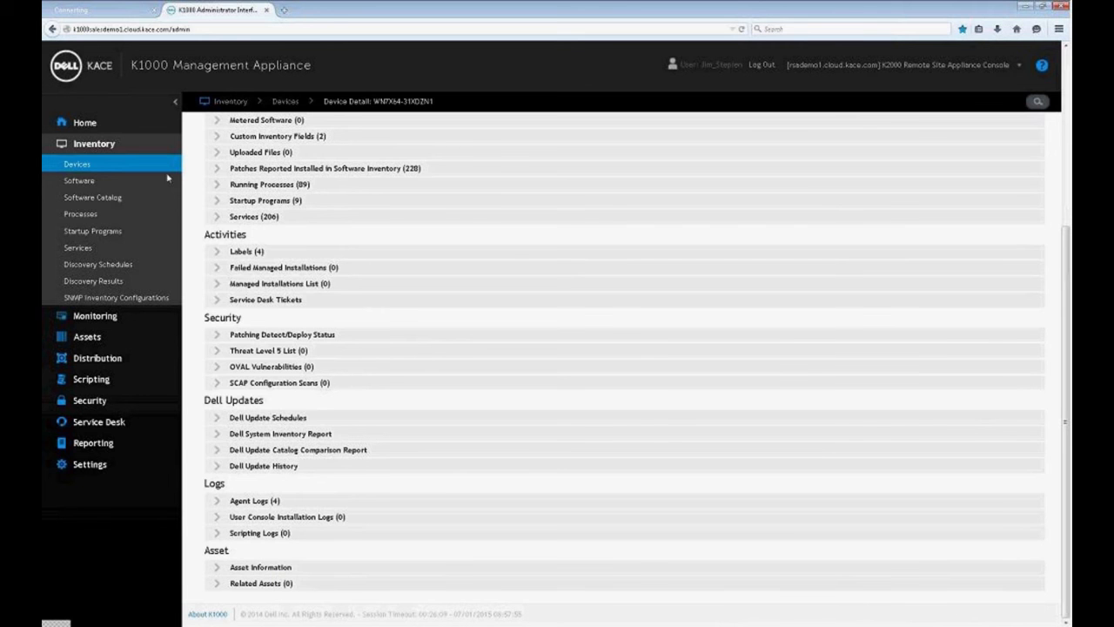
scroll(417, 304, "up", 3)
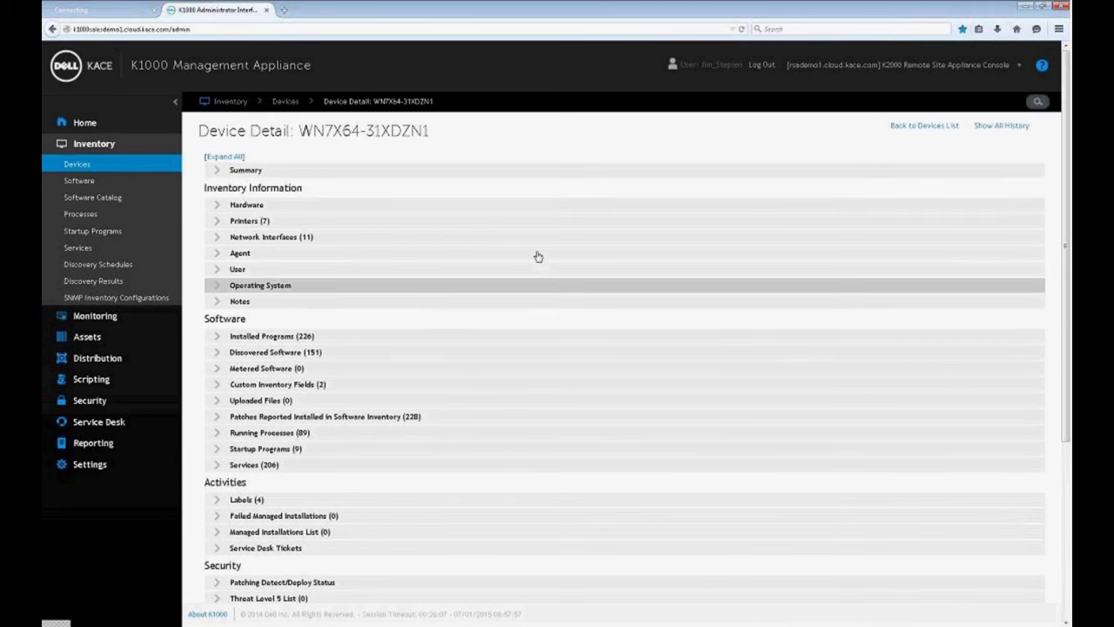
- Leave the device detail, open the Software inventory, browse its entries, and go to page 2 of the list
left_click(69, 168)
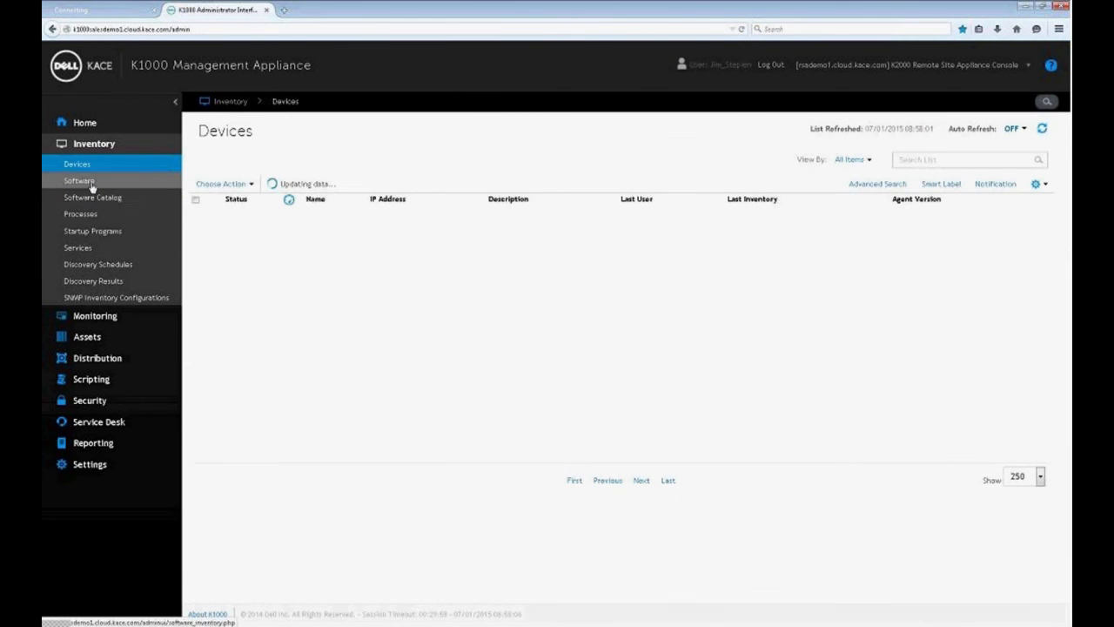
left_click(94, 182)
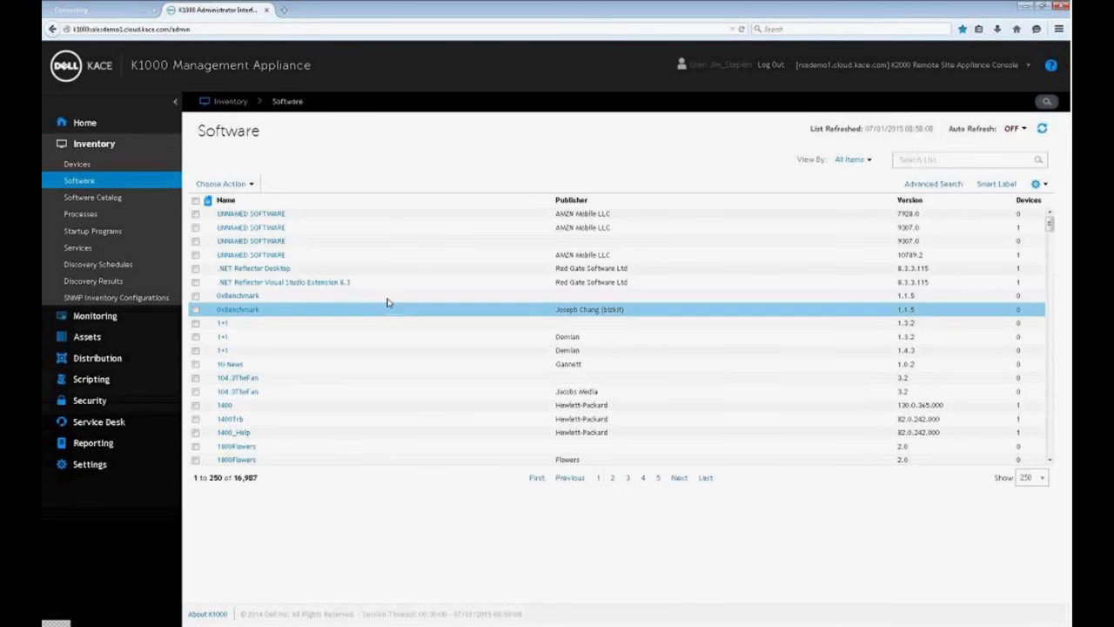
scroll(409, 366, "down", 4)
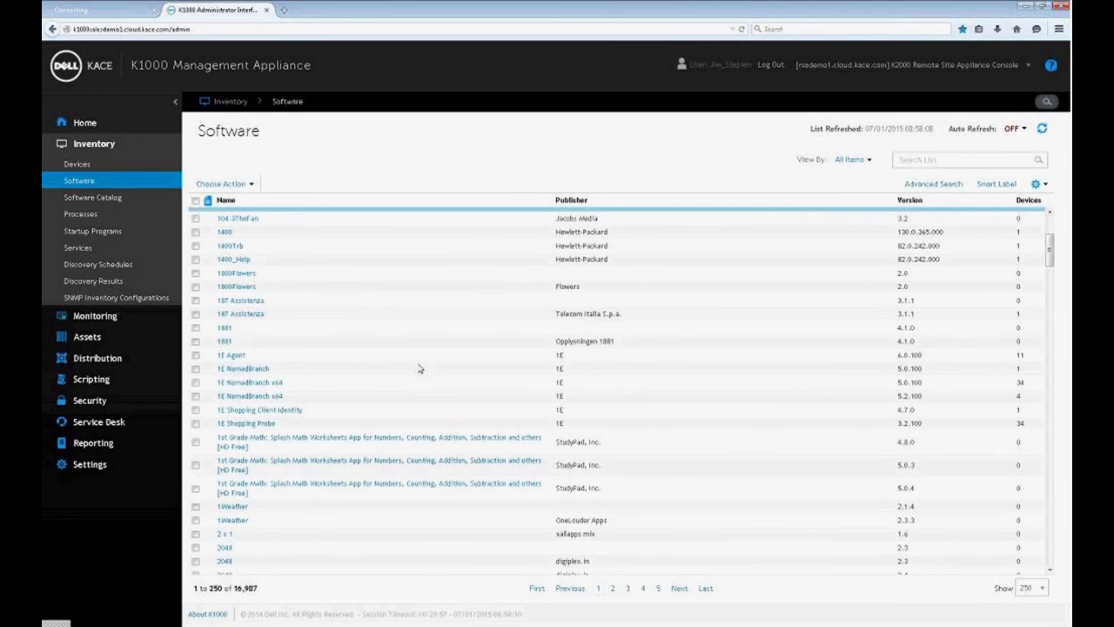
scroll(418, 372, "down", 3)
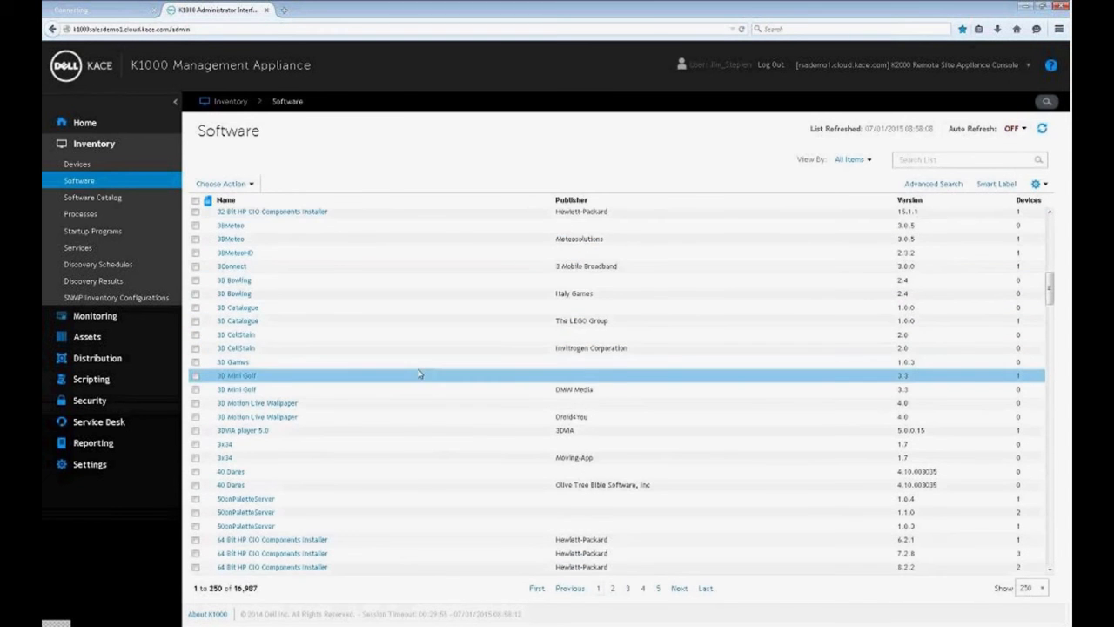
scroll(418, 374, "down", 3)
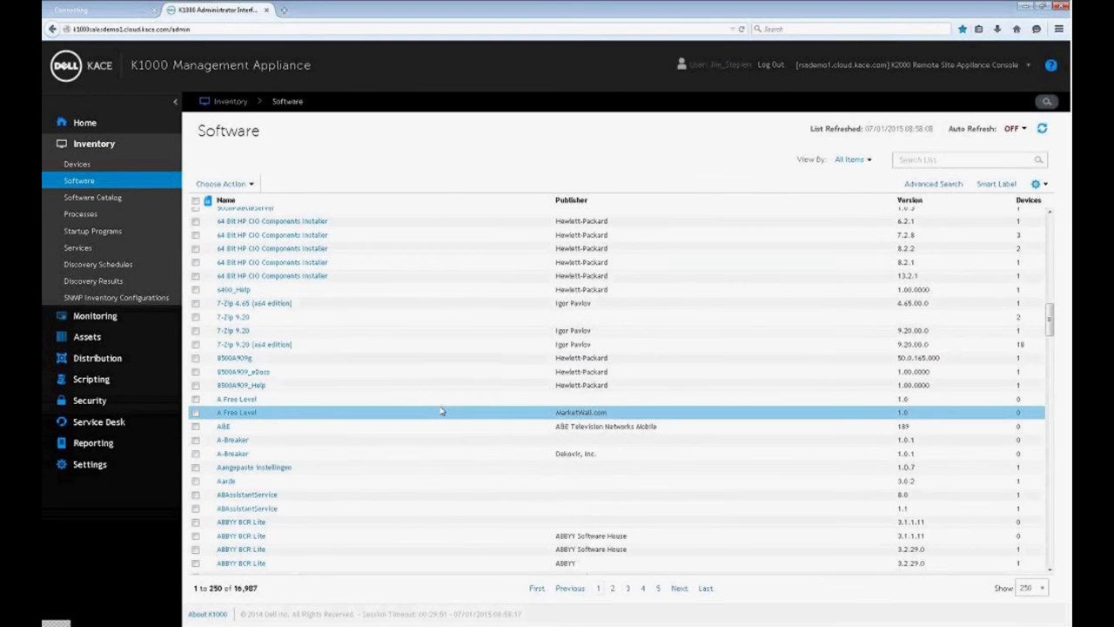
scroll(442, 410, "down", 2)
scroll(443, 405, "up", 3)
left_click(614, 589)
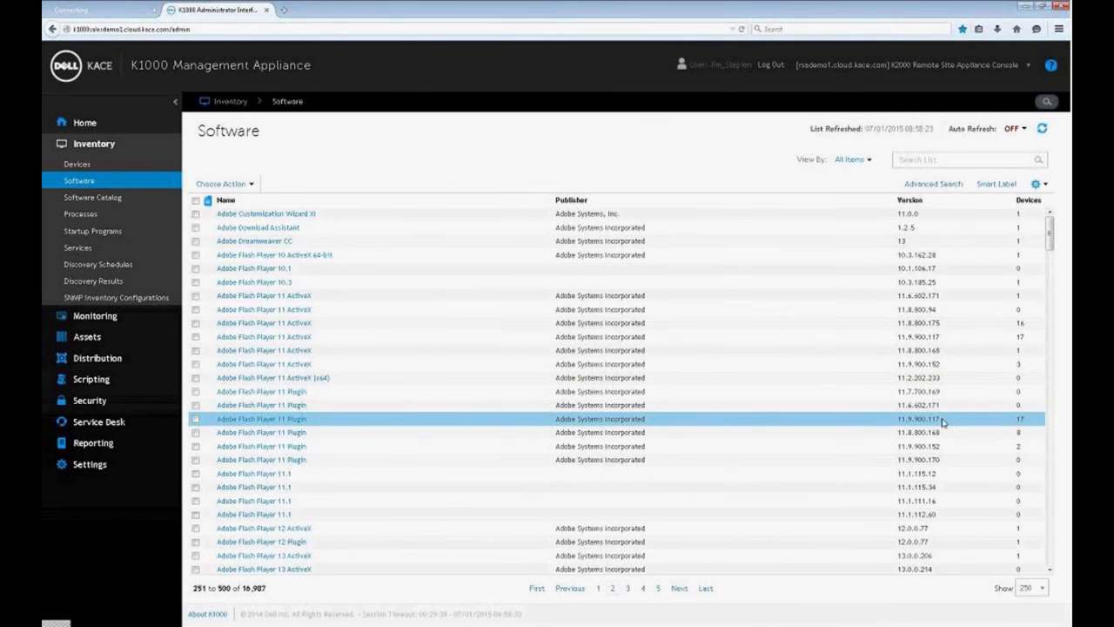
- Open the detail page of Adobe Flash Player 11 Plugin version 11.9.900.117 and check its ITNinja notes, leaving them collapsed
left_click(249, 423)
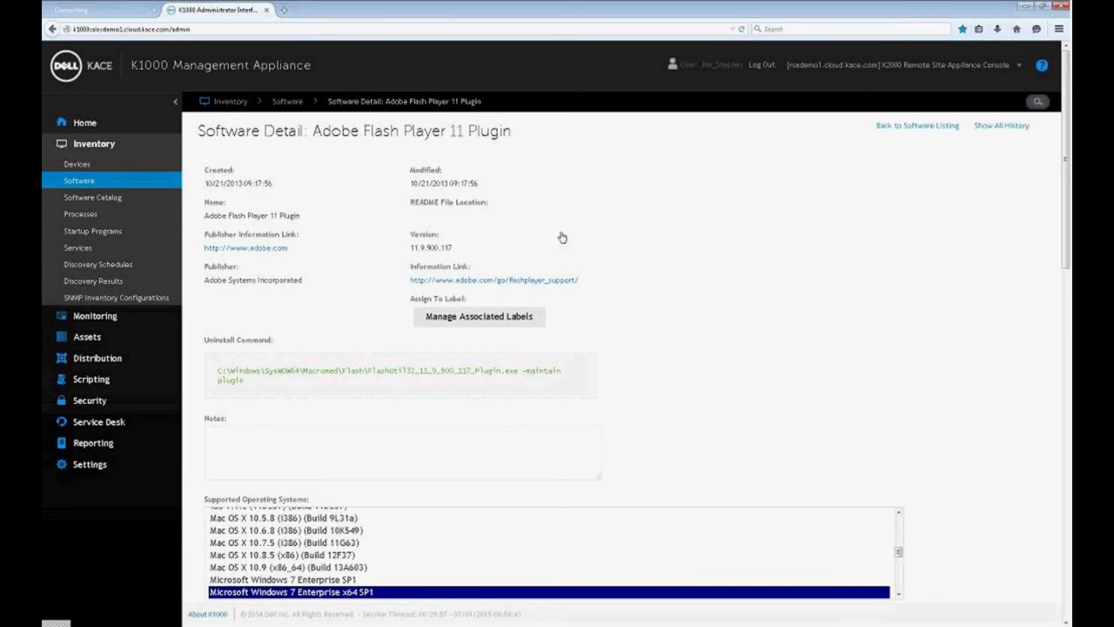
scroll(728, 283, "down", 8)
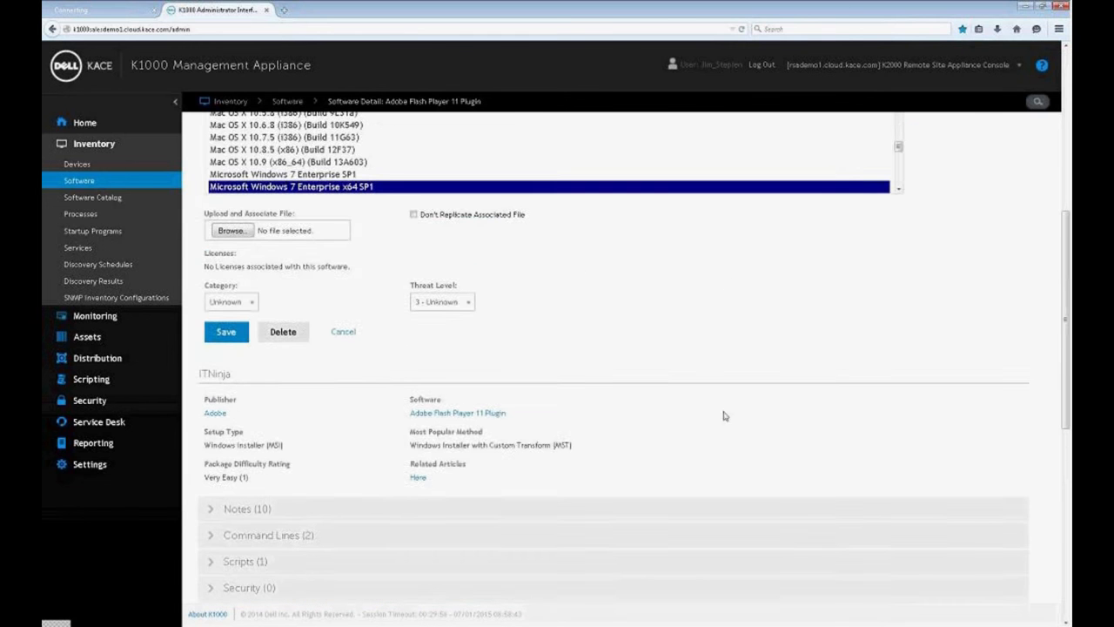
scroll(281, 386, "down", 3)
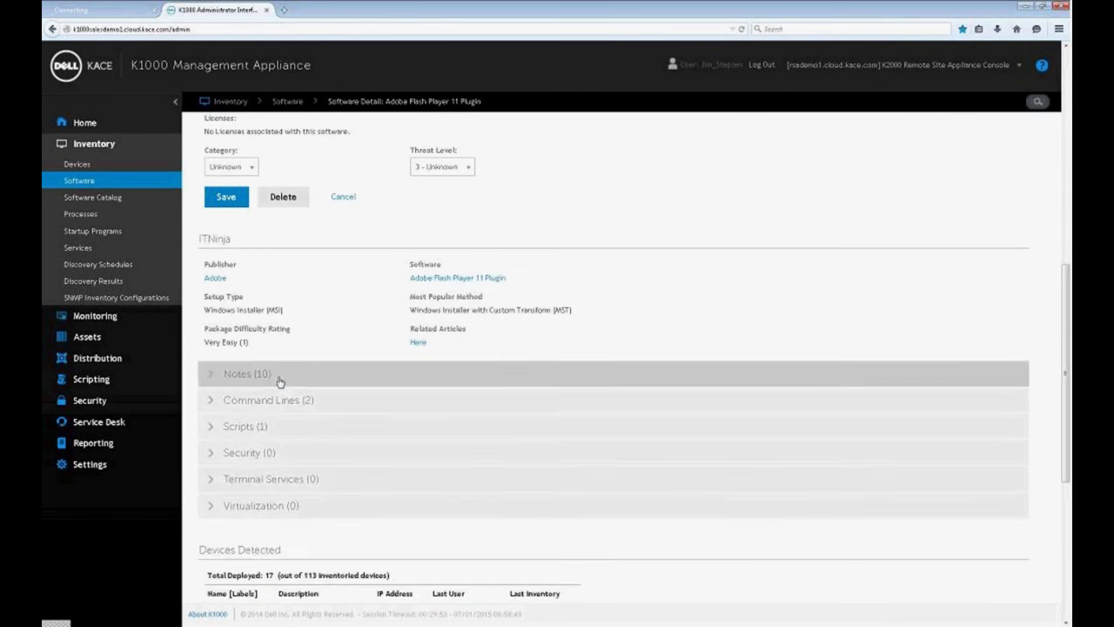
left_click(281, 379)
left_click(279, 381)
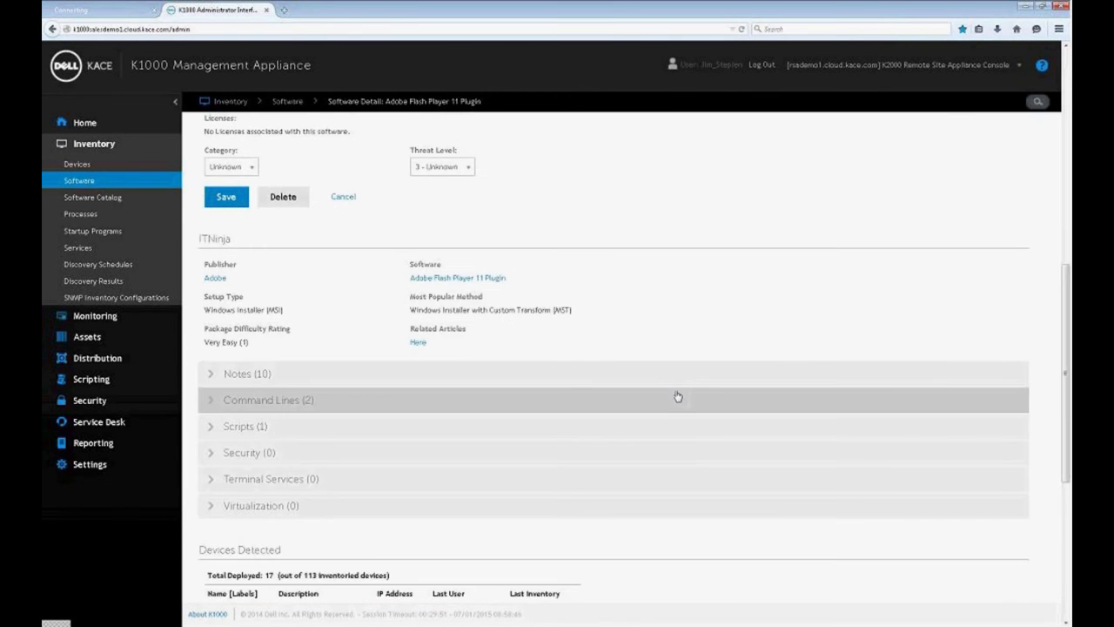
- Review the Devices Detected list for the Flash Player plugin and return to the beginning of its detail page
scroll(770, 358, "down", 5)
scroll(492, 484, "down", 2)
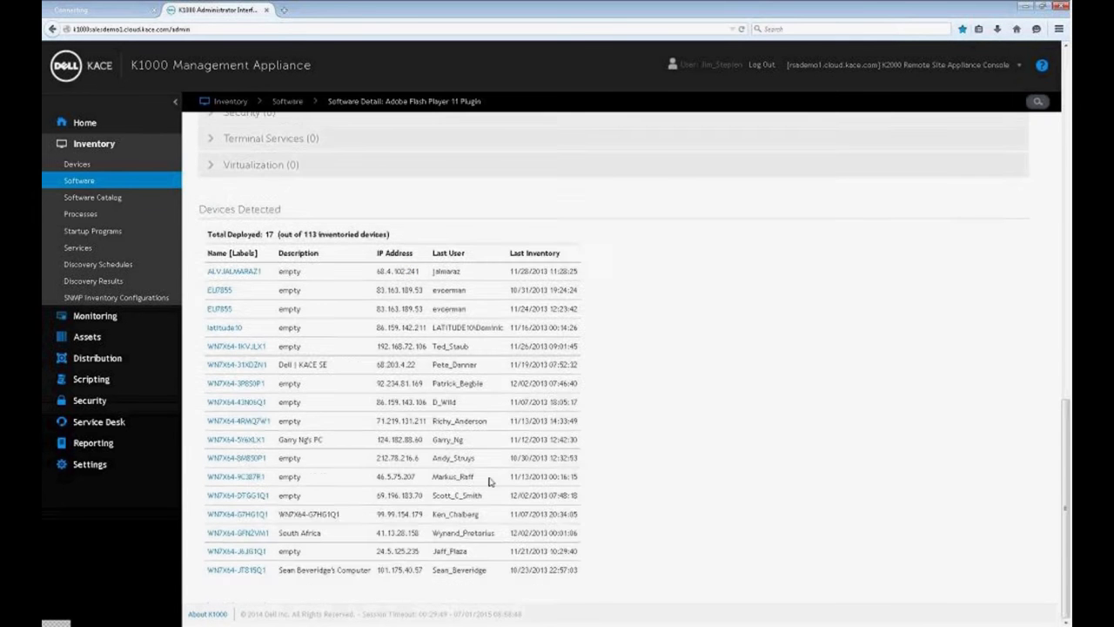
scroll(496, 485, "up", 5)
scroll(401, 460, "down", 5)
scroll(423, 403, "up", 11)
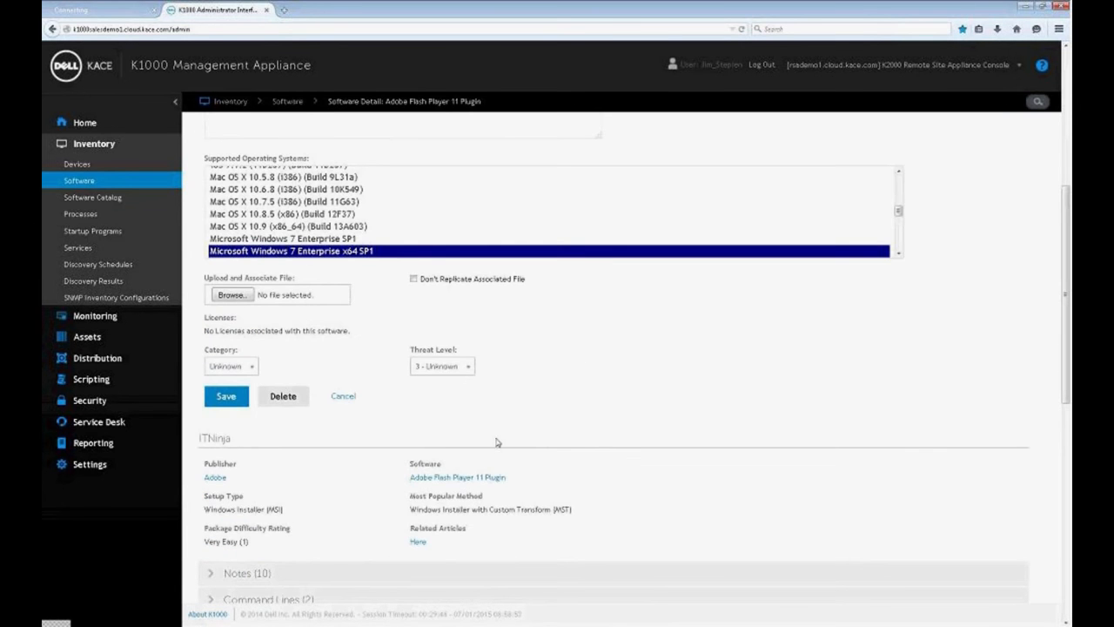
scroll(576, 441, "up", 5)
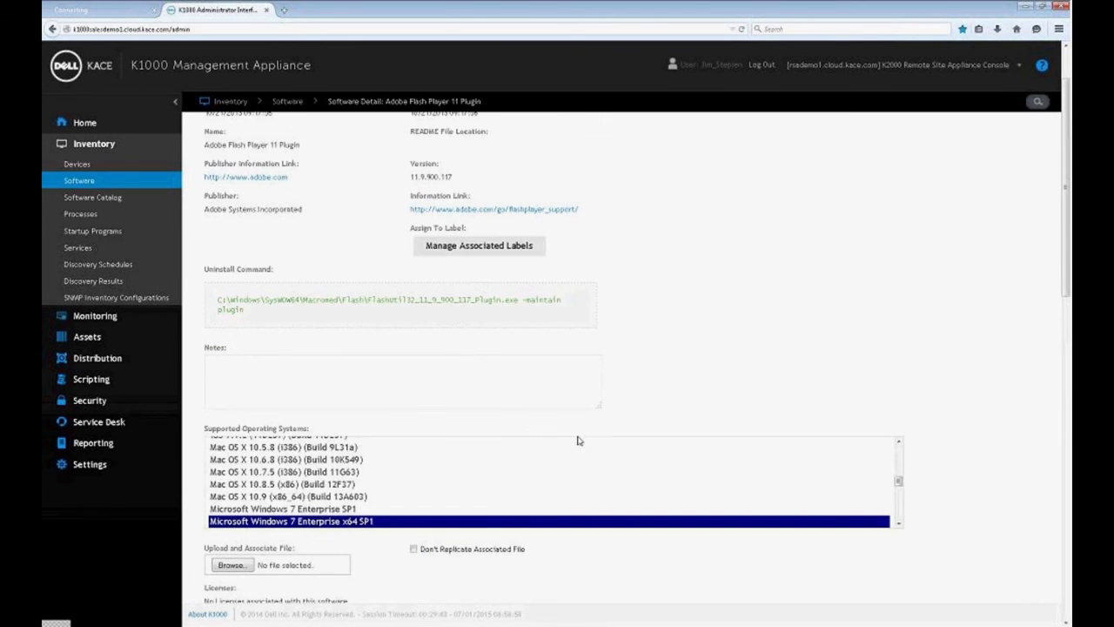
scroll(475, 219, "up", 2)
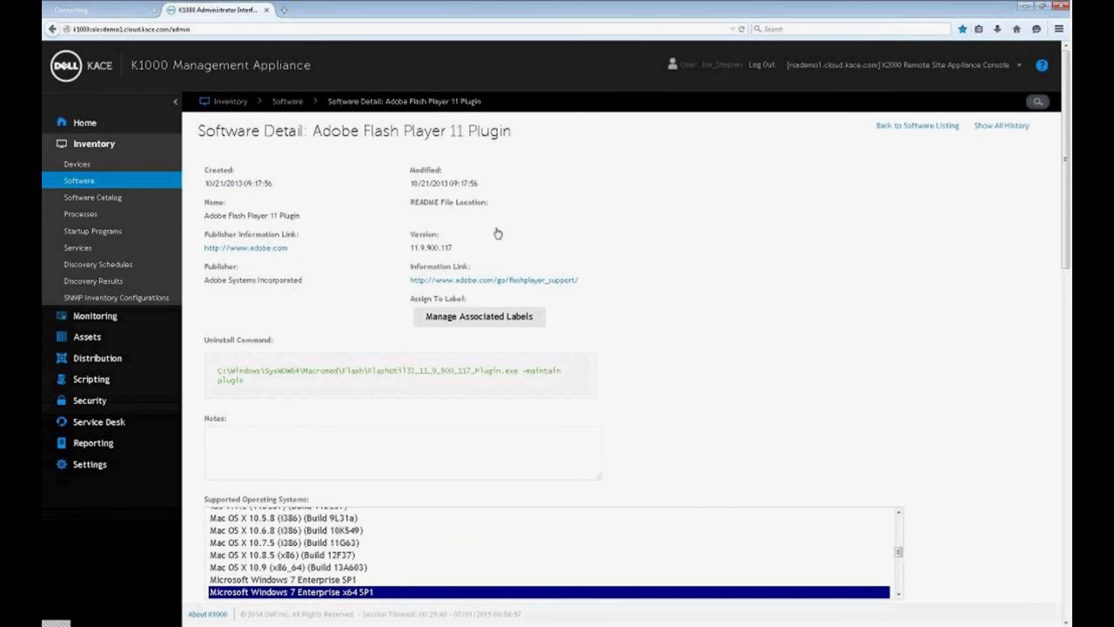
- Browse the Software Catalog, view the devices that have Acrobat Elements 10.x (Adobe Acrobat) installed, and return to the catalog
left_click(116, 199)
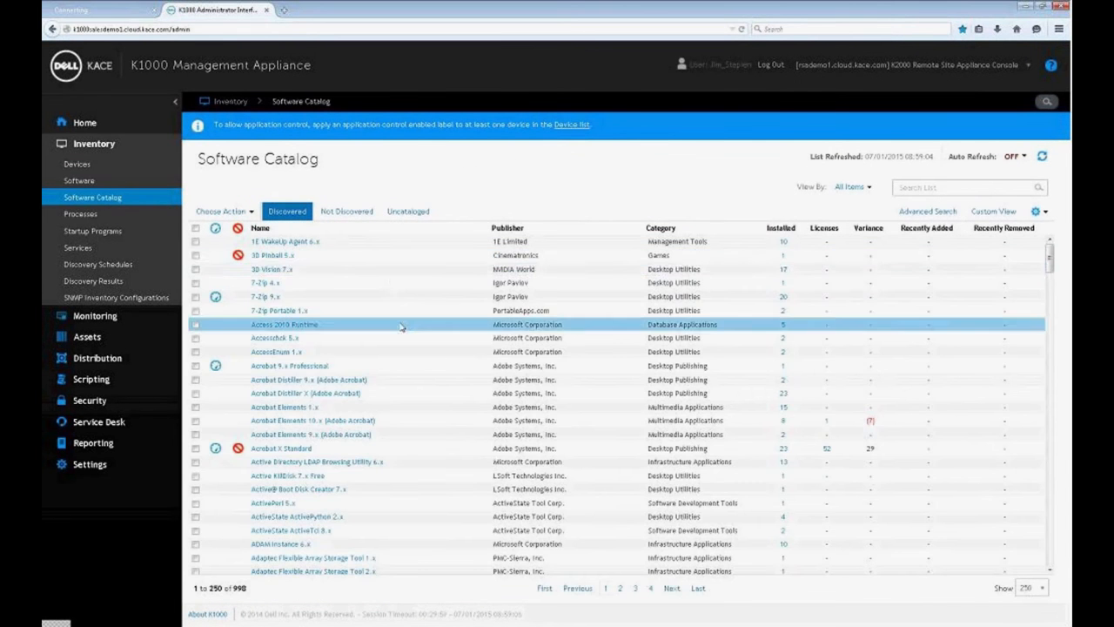
scroll(388, 280, "down", 3)
scroll(388, 279, "down", 1)
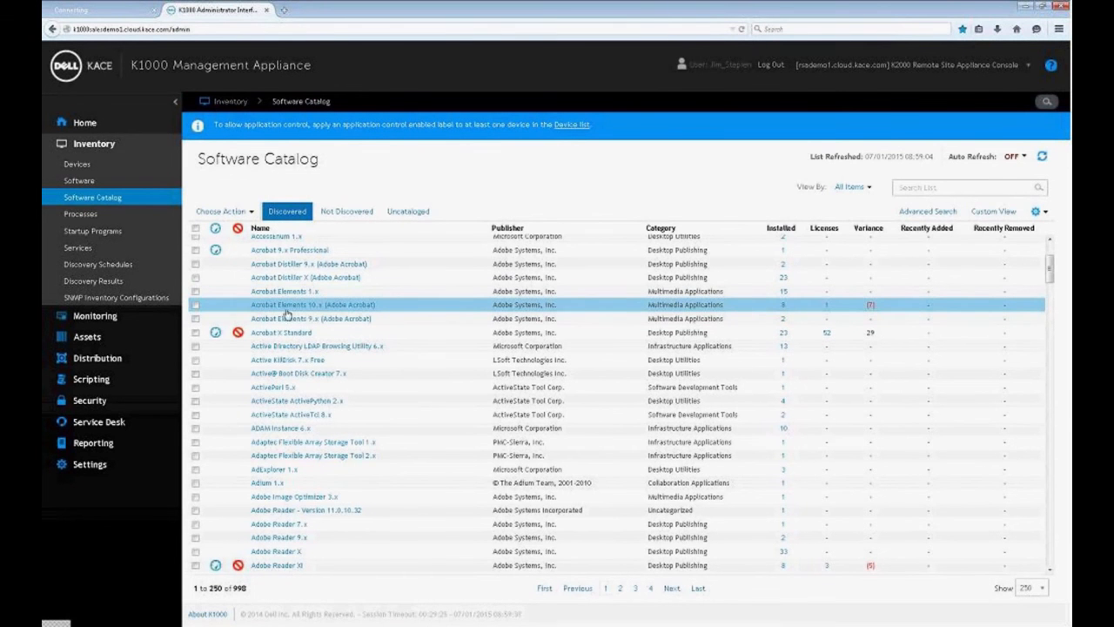
left_click(784, 309)
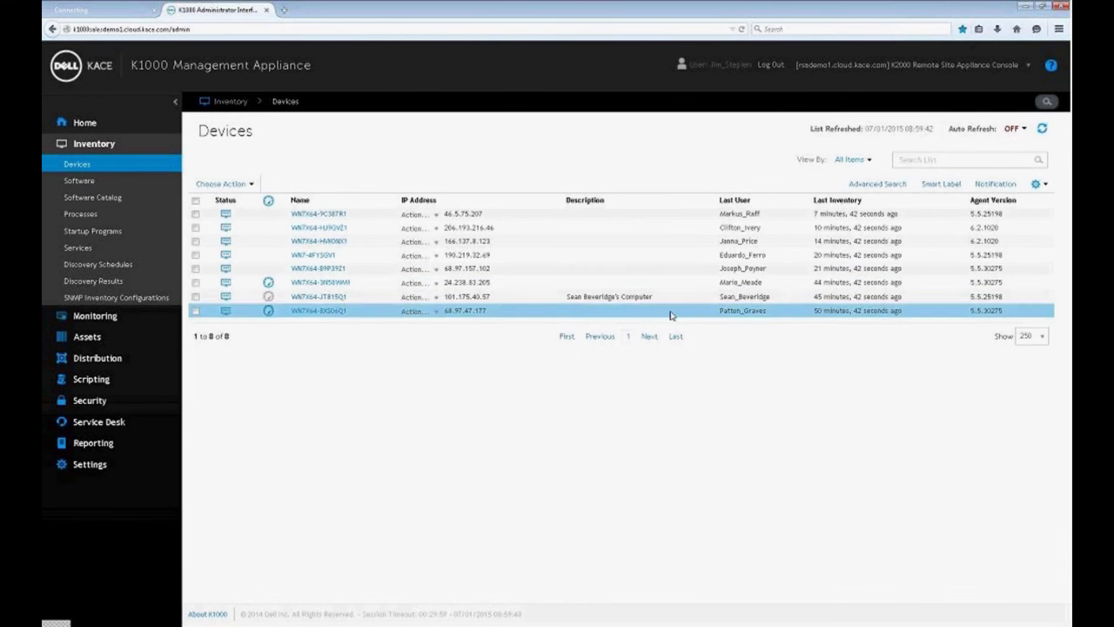
left_click(116, 205)
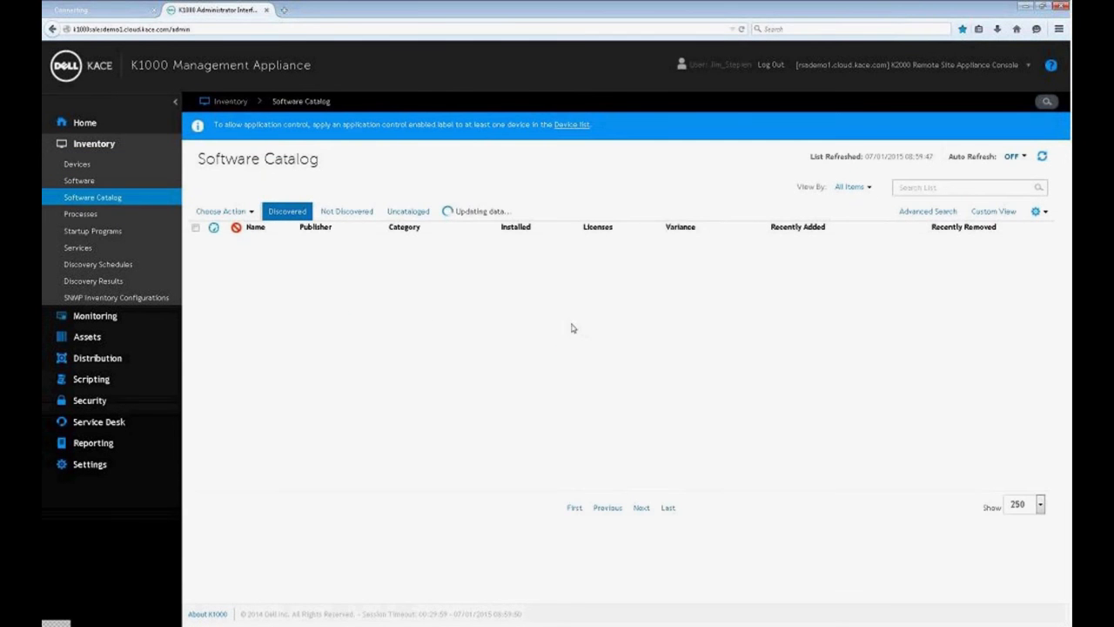
- Browse the discovered titles in the Software Catalog, look at page 2 of the list, and return to page 1
scroll(566, 330, "down", 5)
scroll(614, 452, "down", 6)
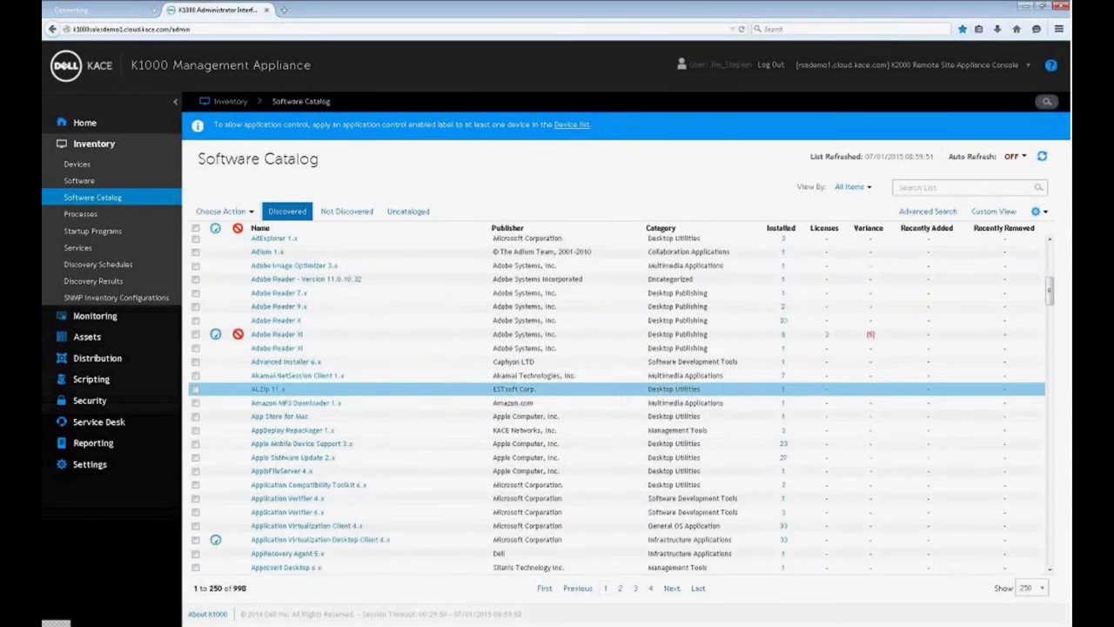
scroll(615, 452, "down", 1)
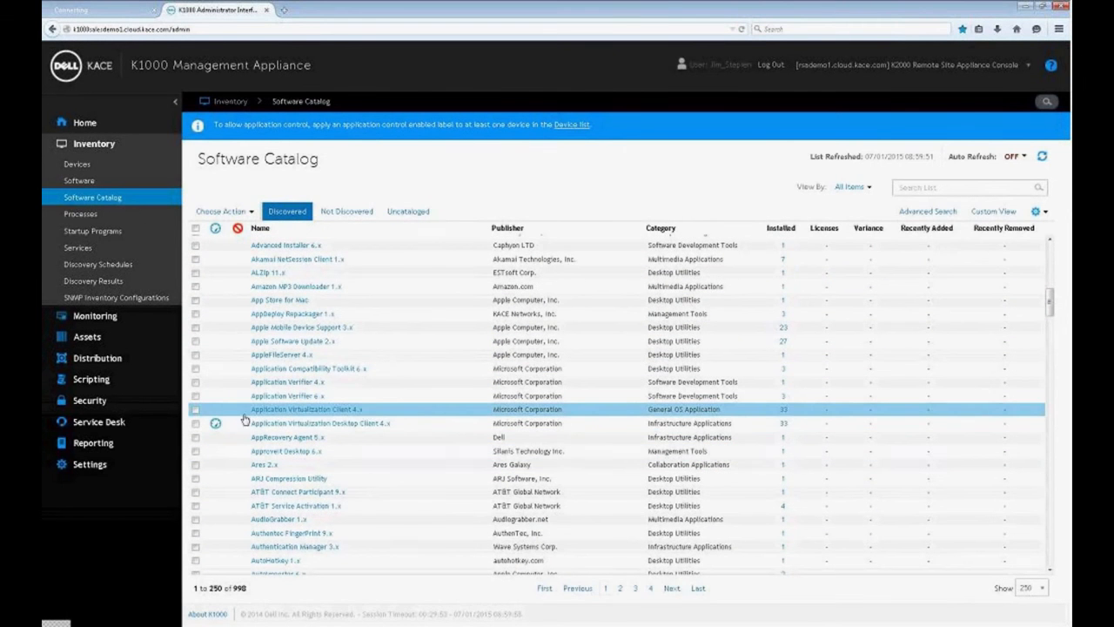
left_click(620, 589)
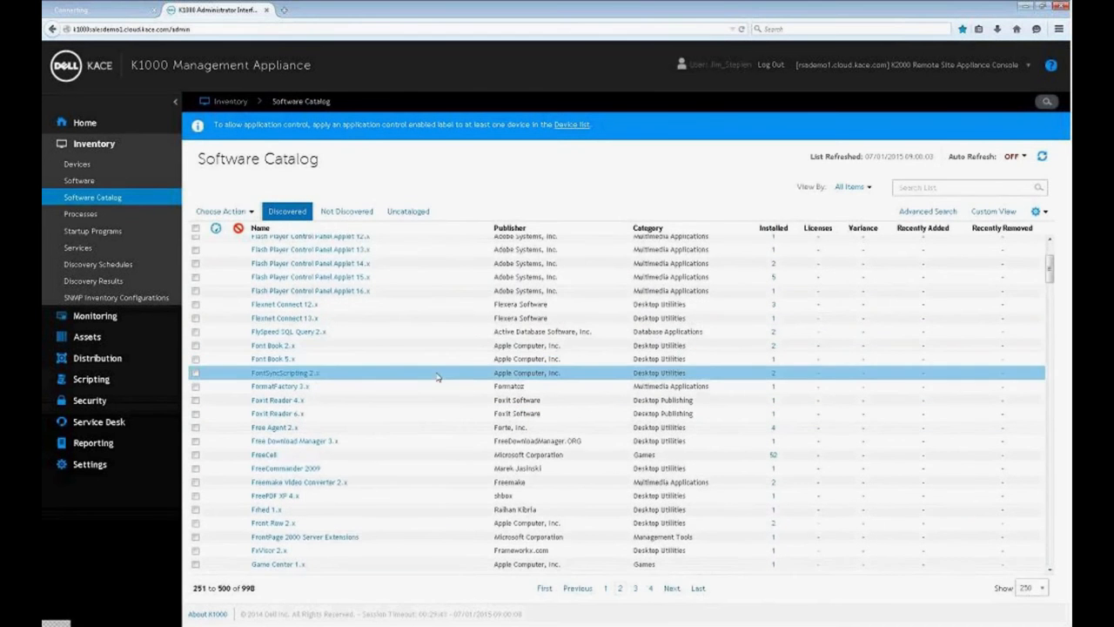
left_click(624, 590)
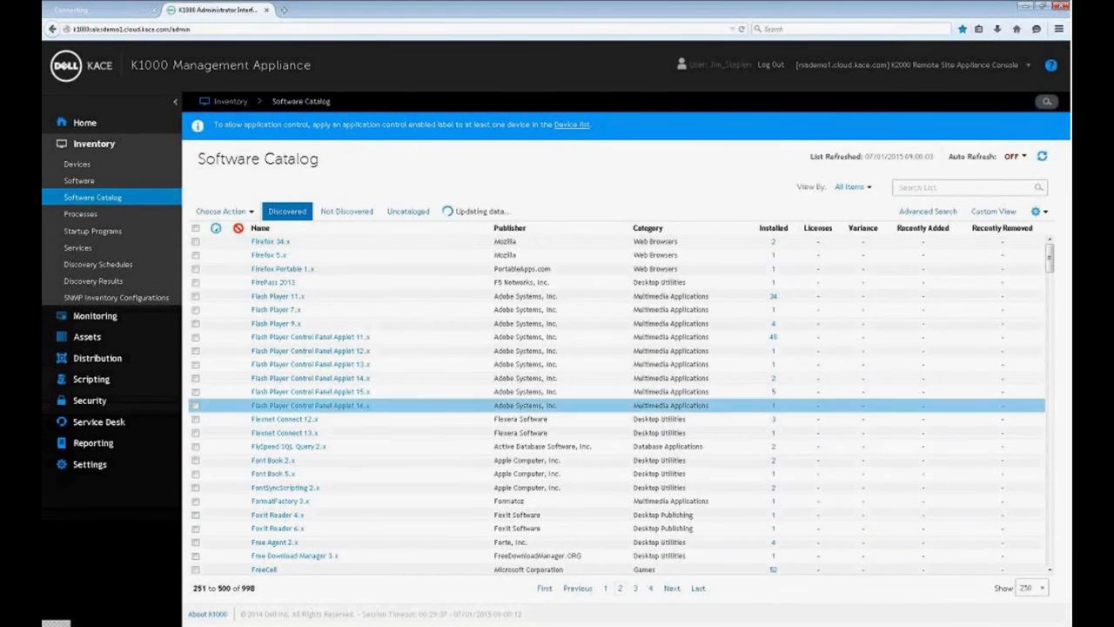
left_click(607, 589)
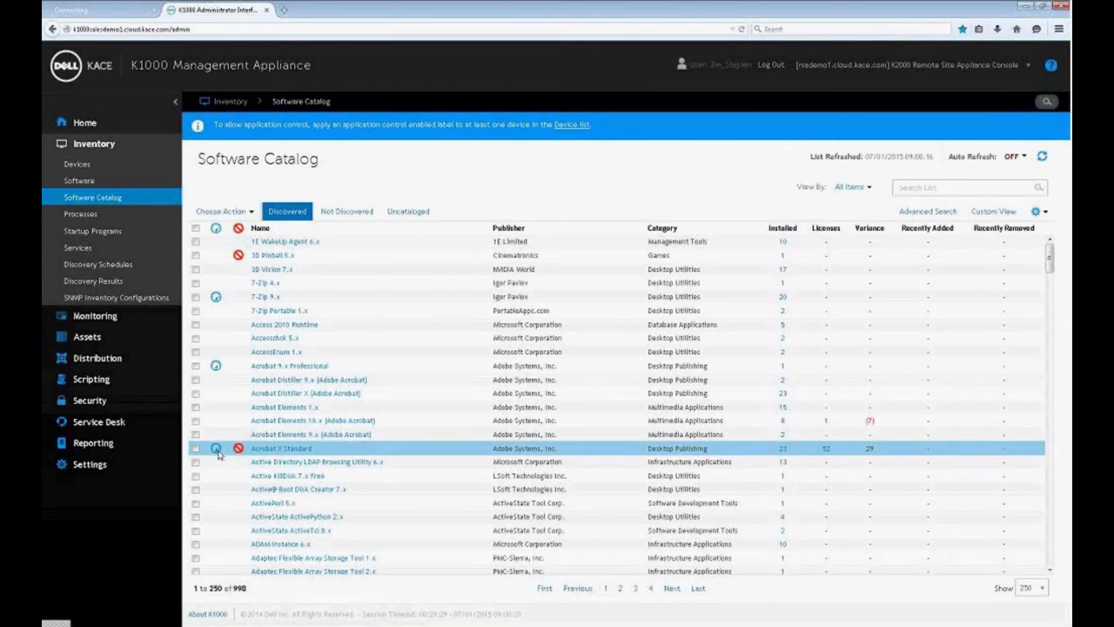
- Open the catalog detail of Acrobat X Standard and examine its summary, installed versions, licenses and metering usage
left_click(271, 450)
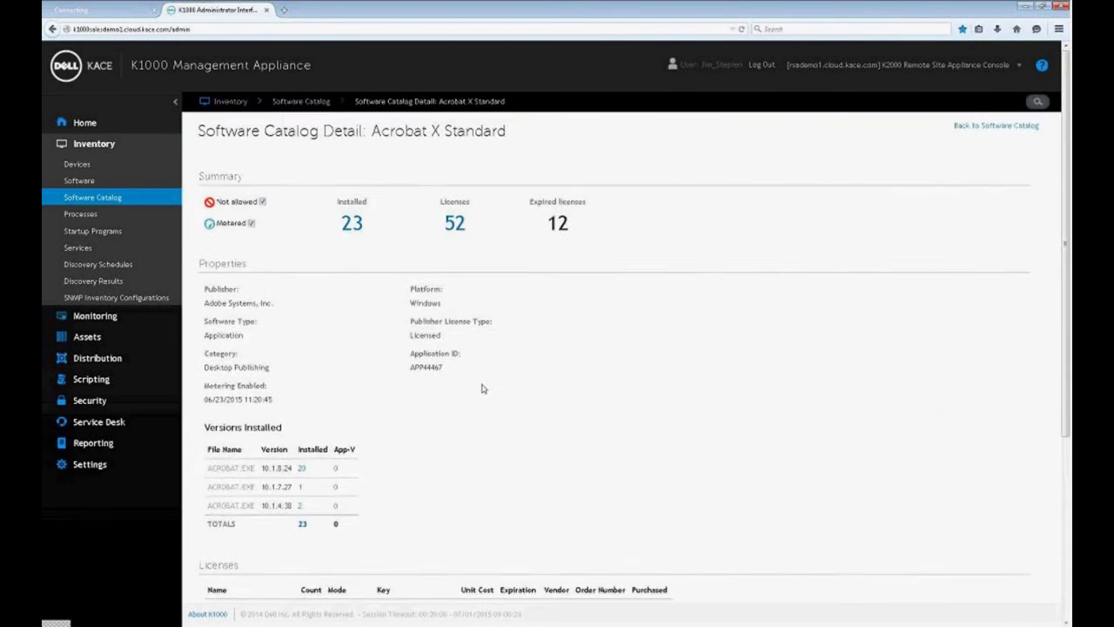
scroll(488, 389, "down", 3)
scroll(488, 389, "down", 1)
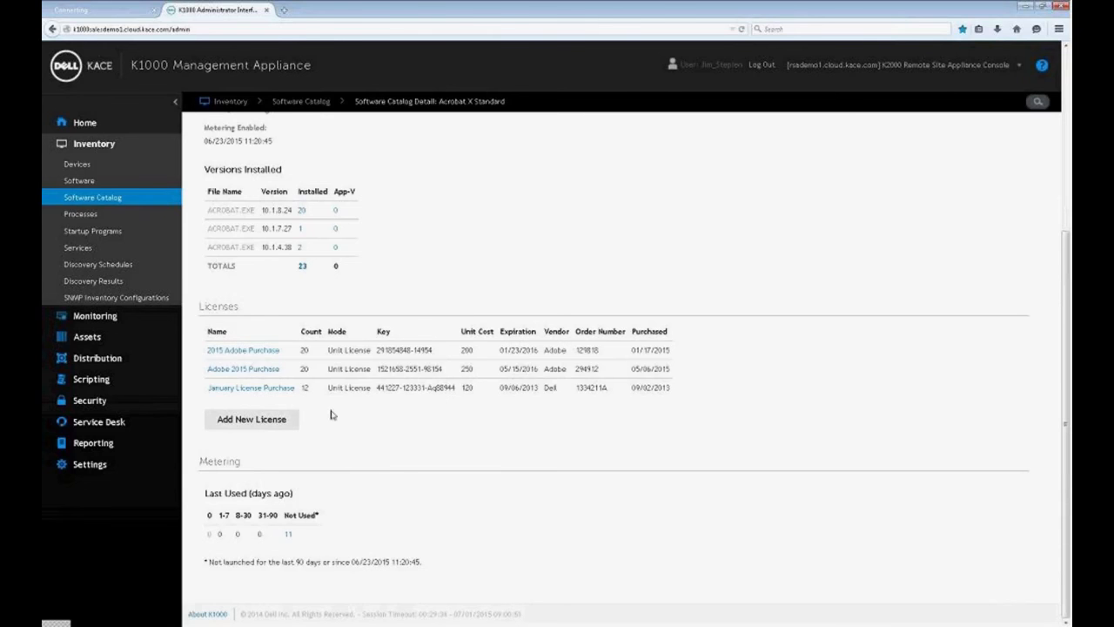
scroll(398, 448, "up", 3)
scroll(331, 484, "down", 3)
scroll(478, 408, "up", 2)
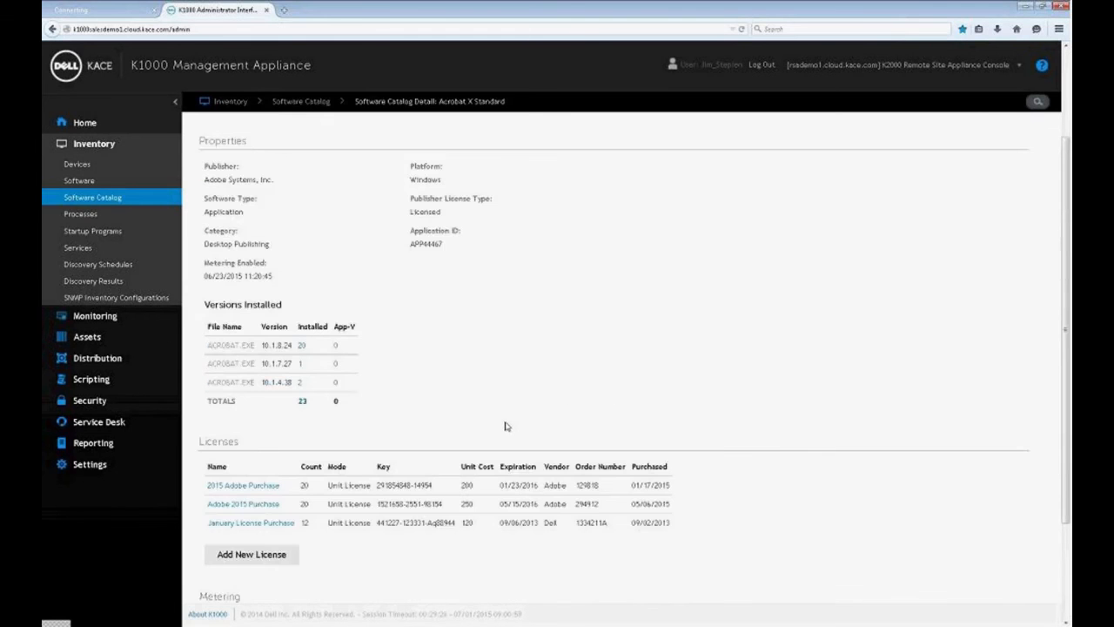
scroll(510, 423, "up", 2)
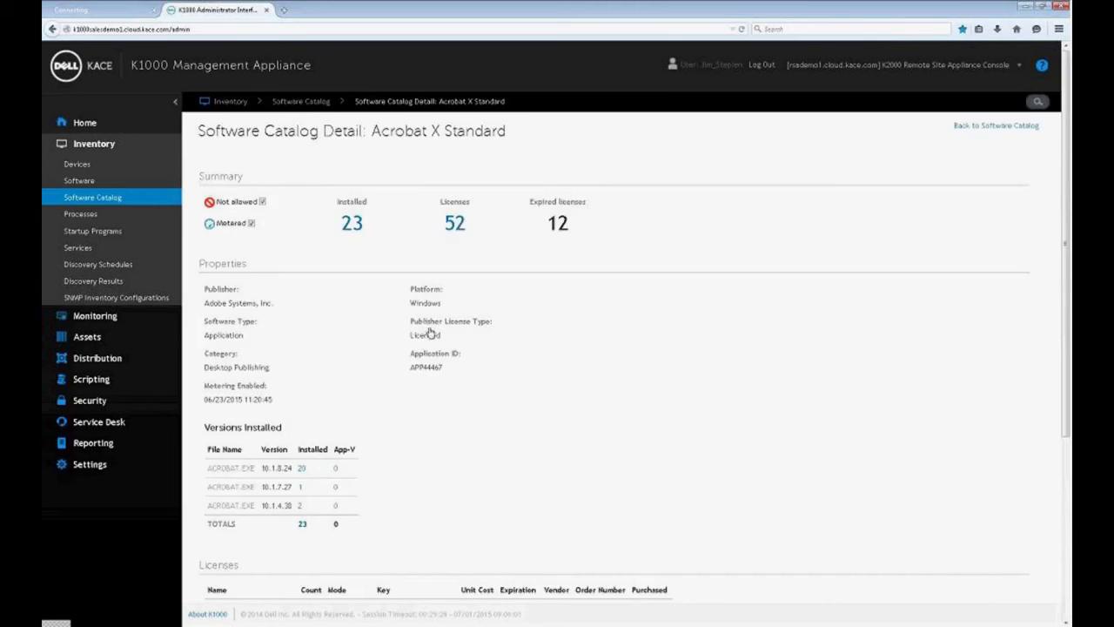
scroll(435, 424, "down", 4)
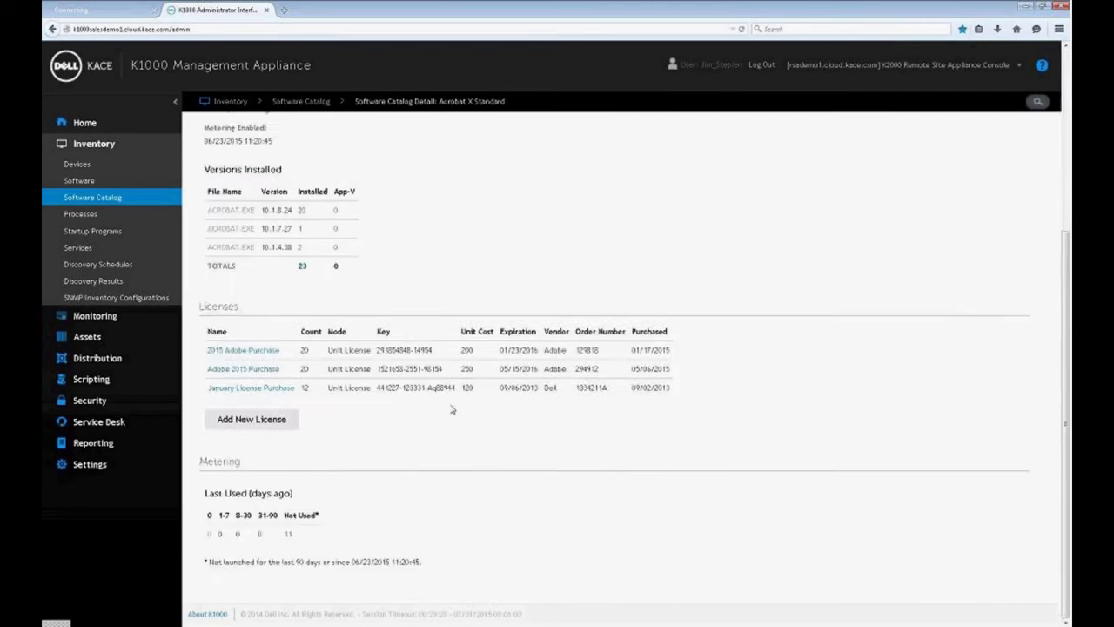
scroll(450, 416, "up", 3)
scroll(490, 232, "up", 3)
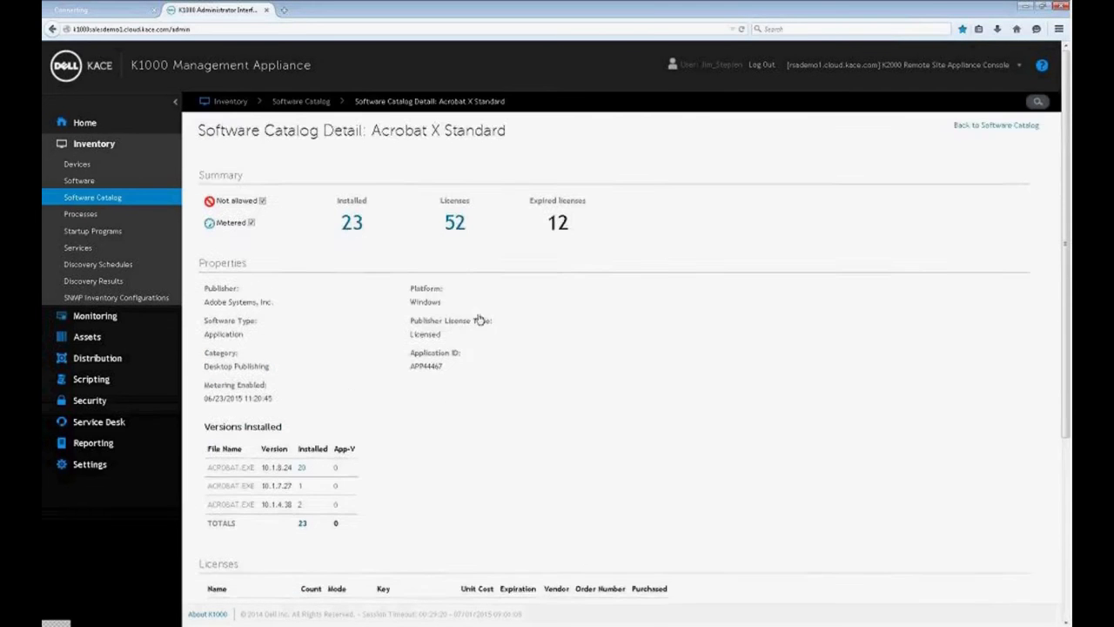
scroll(485, 318, "down", 5)
scroll(520, 347, "up", 4)
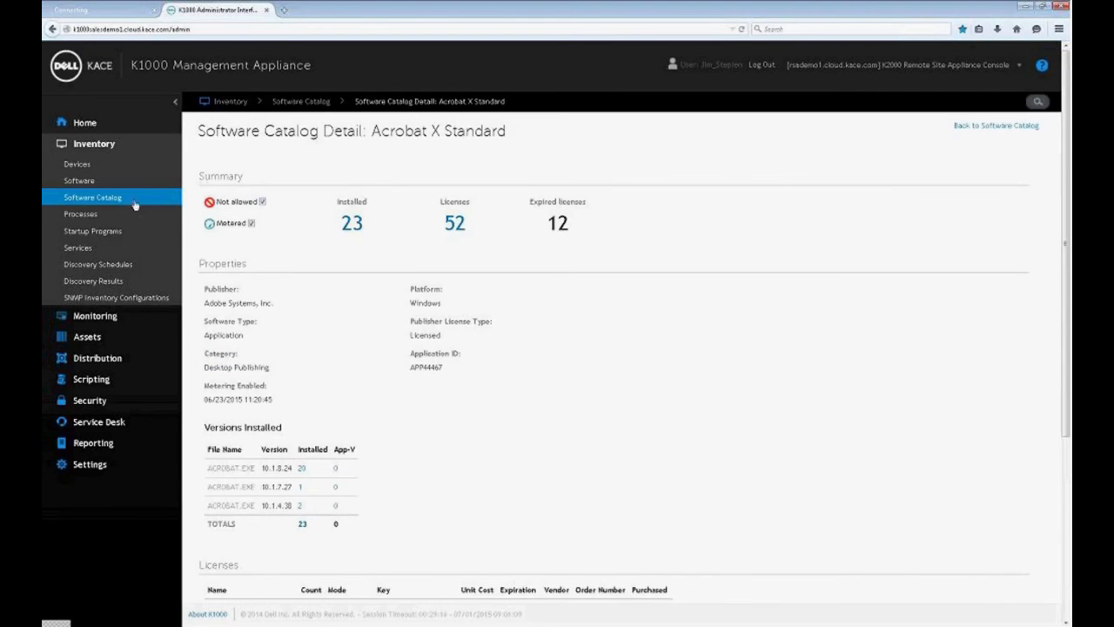
- View the inventory's Discovery Schedules, SNMP Inventory Configurations and Discovery Results lists in turn
left_click(118, 268)
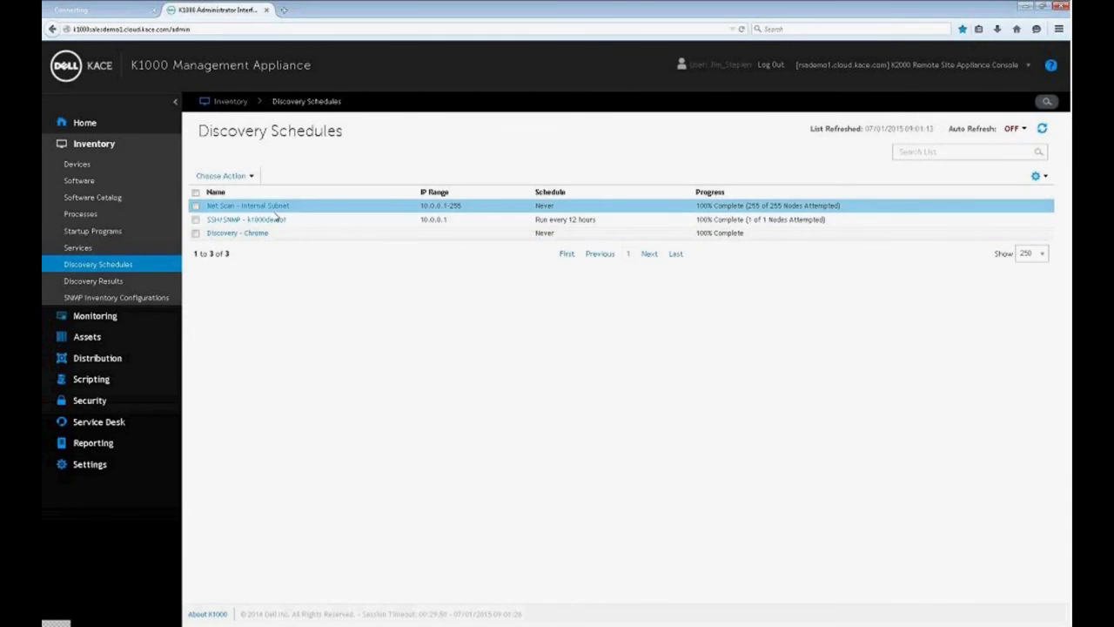
left_click(131, 300)
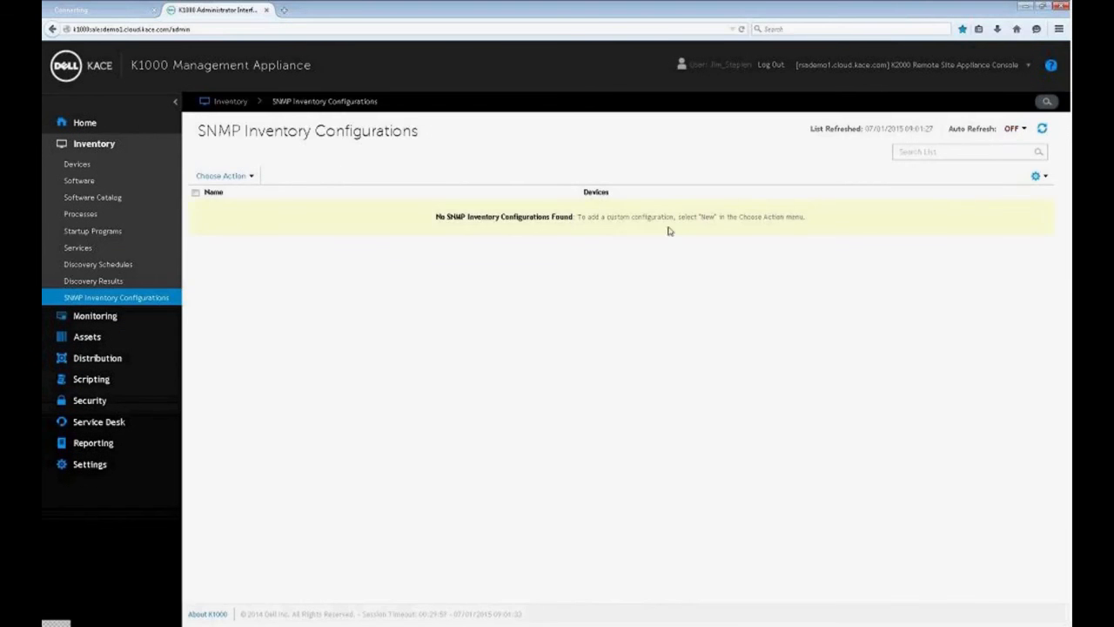
left_click(97, 286)
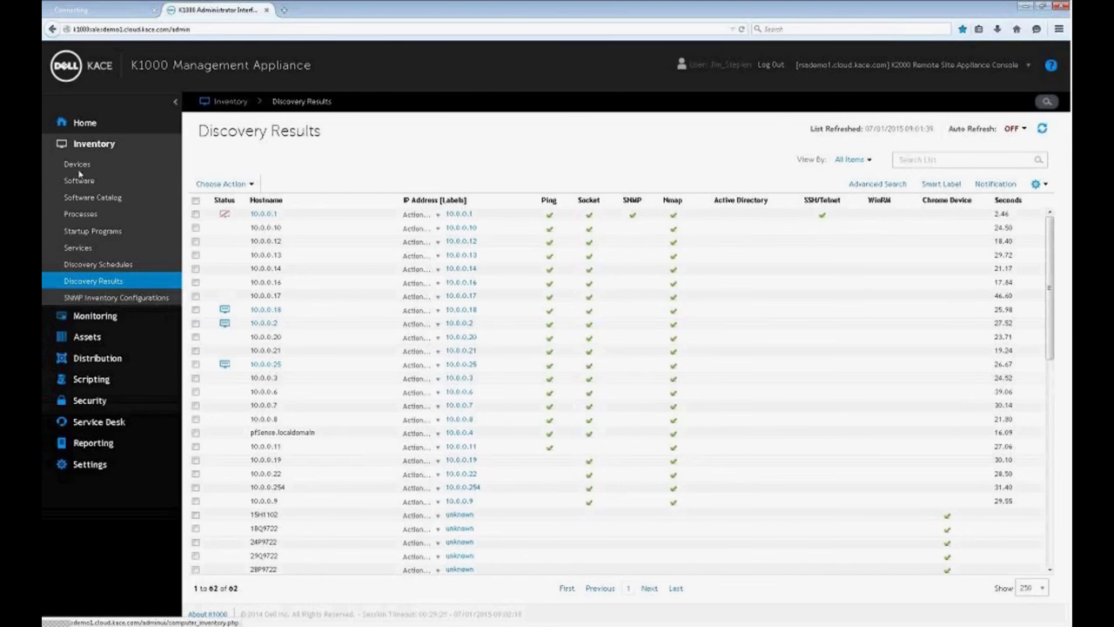
- Tour the Monitoring section, viewing the alerts, the profiles, the alerts again, and the Maintenance Windows list
left_click(103, 318)
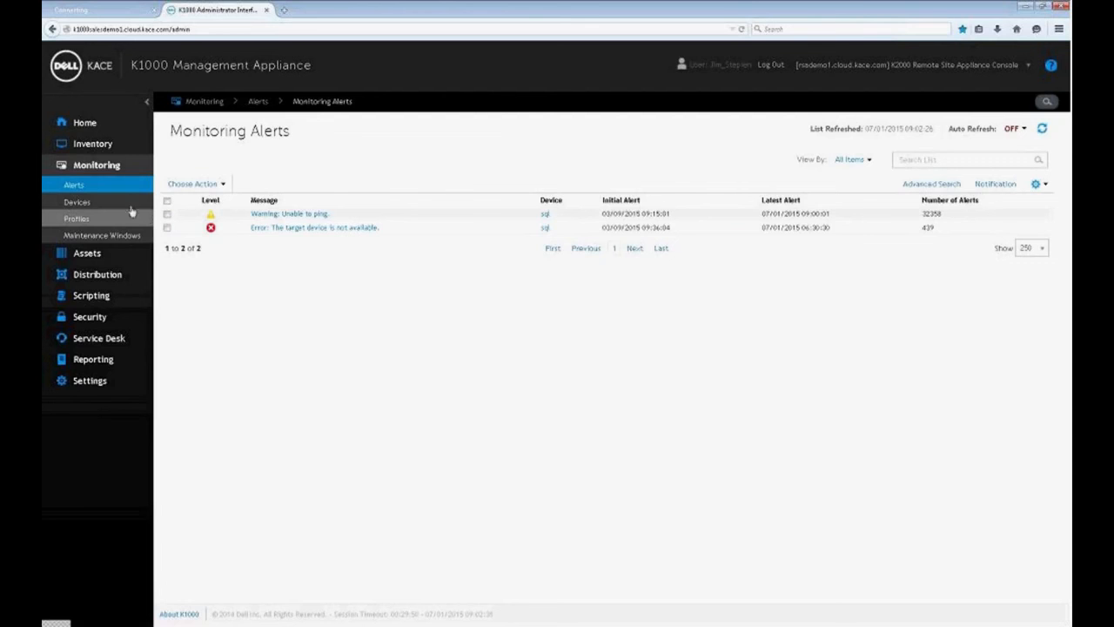
left_click(102, 218)
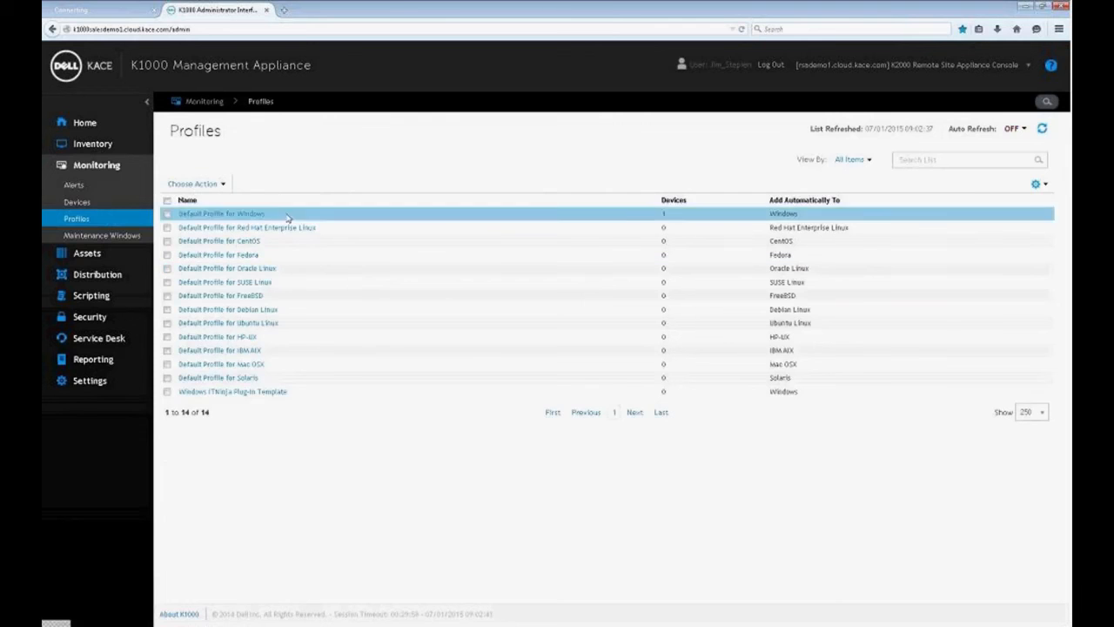
left_click(84, 189)
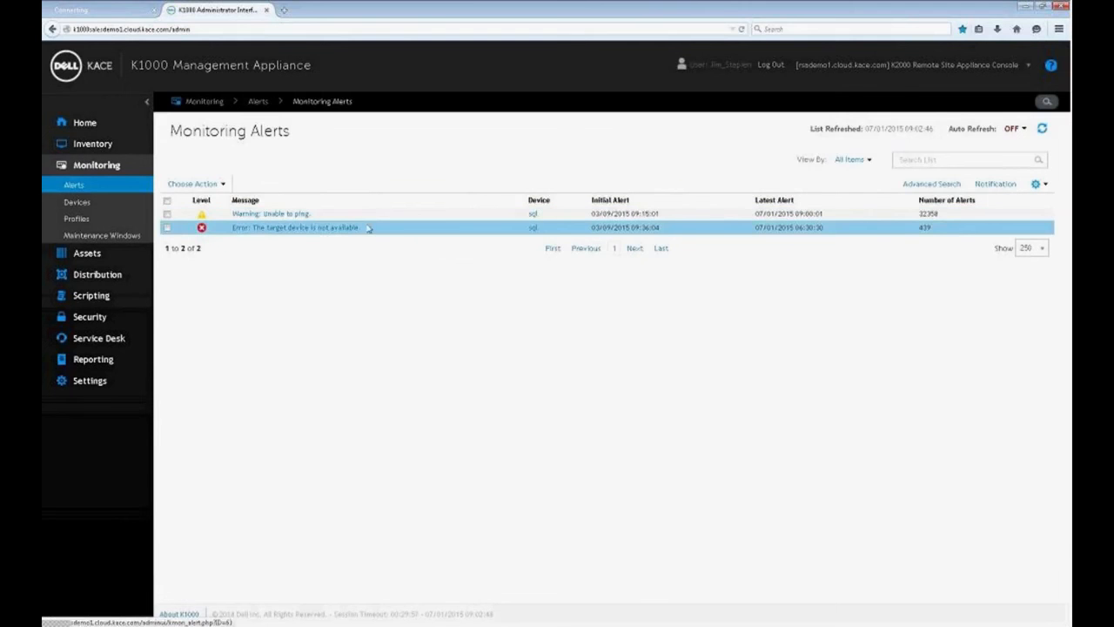
left_click(114, 236)
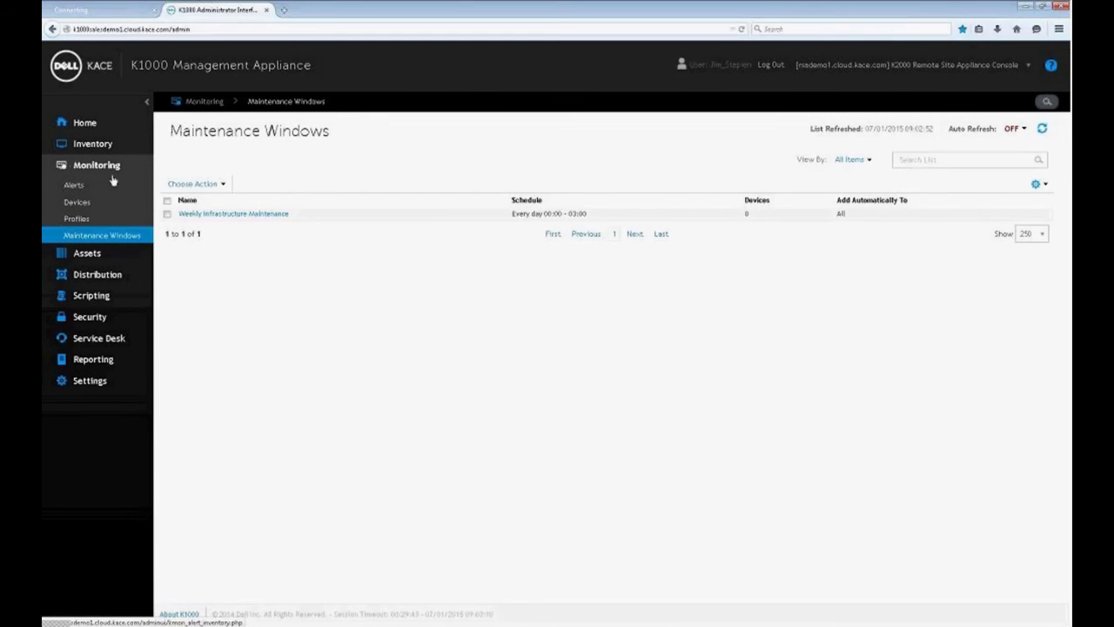
- Open the Assets section and view the asset list, the Import Assets wizard and the Asset Types list
left_click(98, 260)
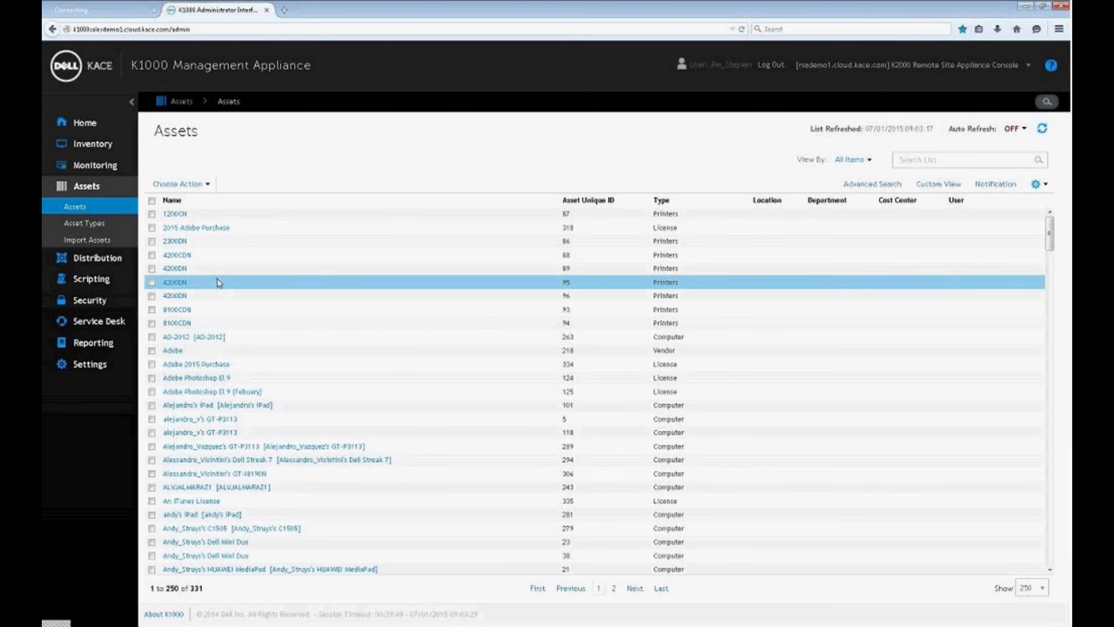
left_click(101, 242)
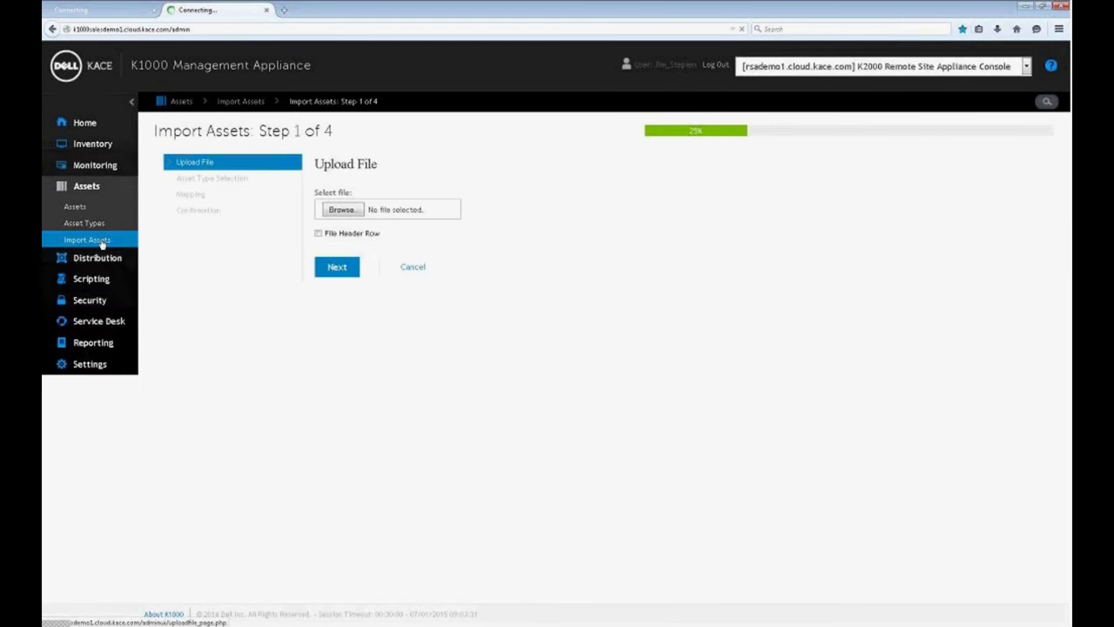
left_click(91, 225)
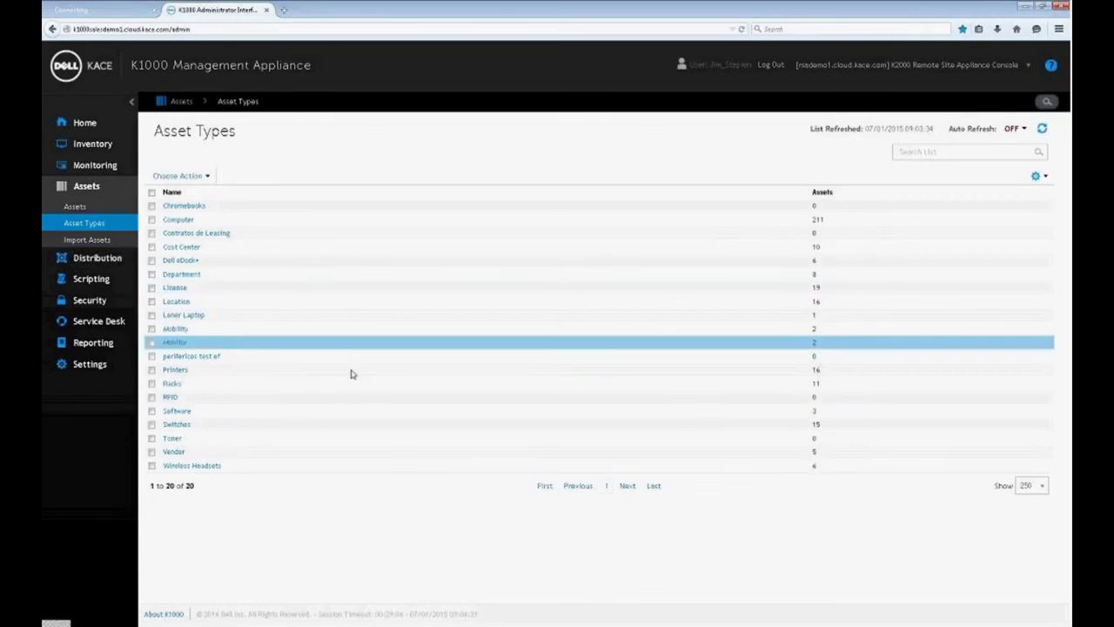
- Return to the Assets list and look through its entries and their asset types
left_click(88, 213)
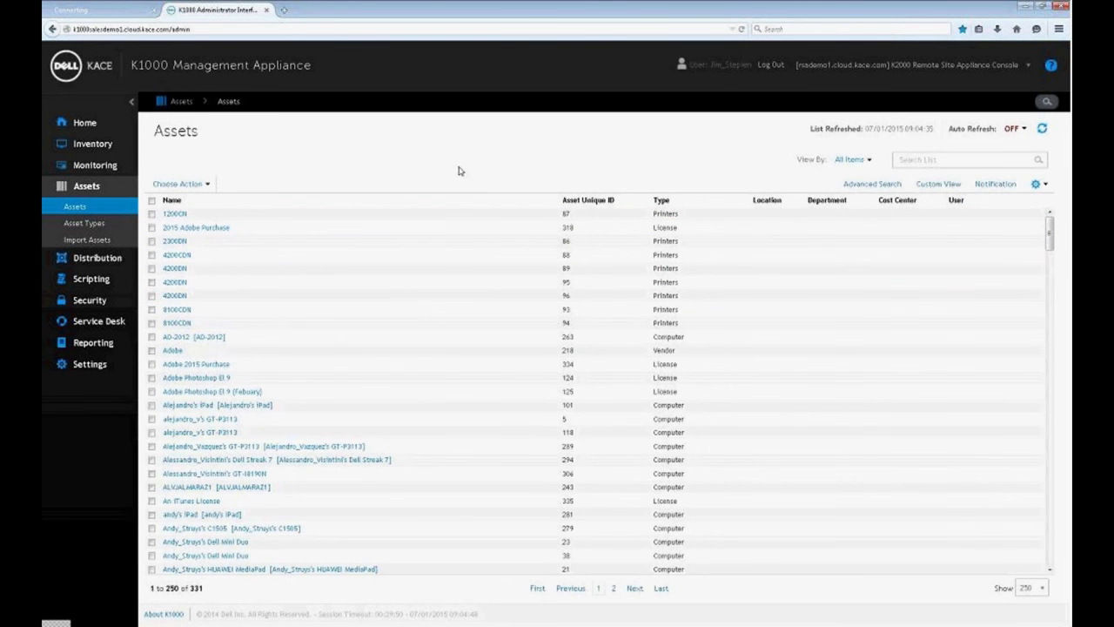
scroll(430, 341, "down", 5)
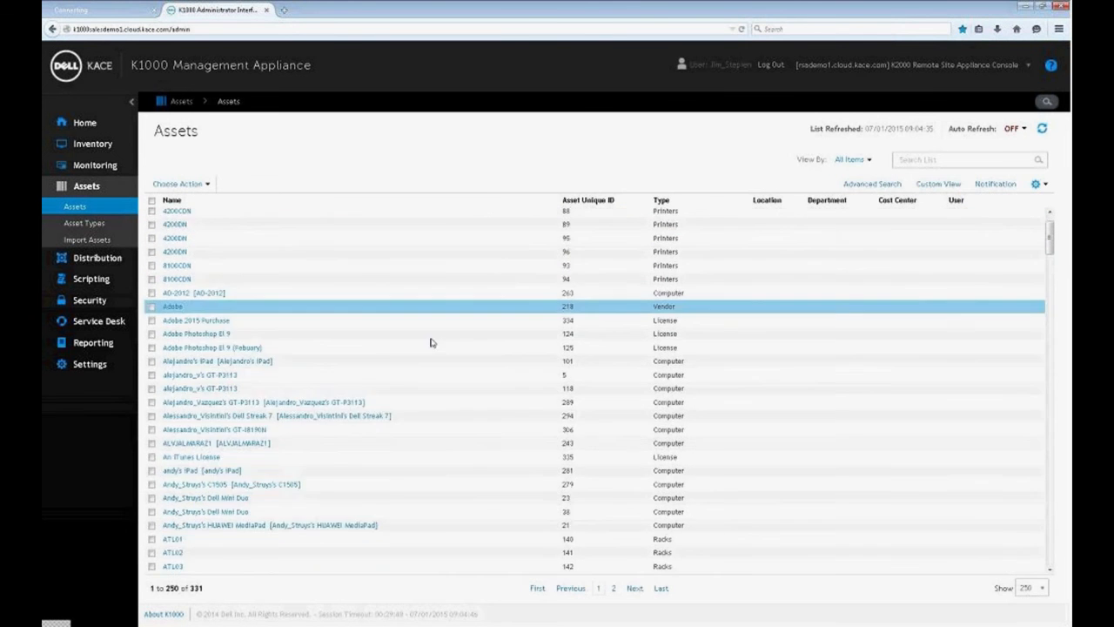
scroll(431, 340, "up", 1)
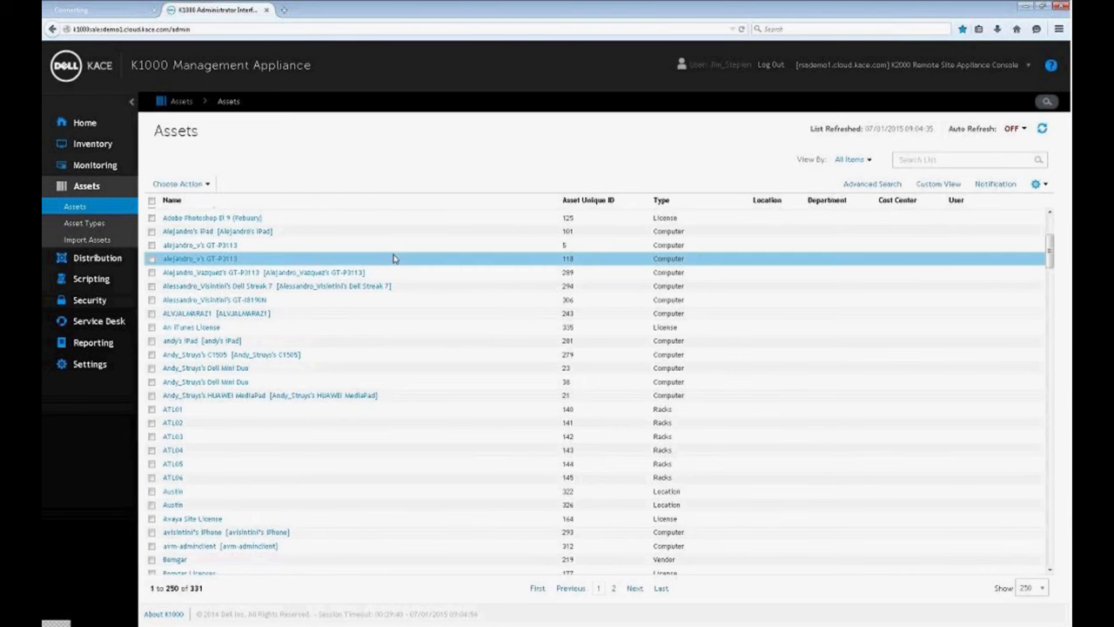
scroll(393, 256, "up", 3)
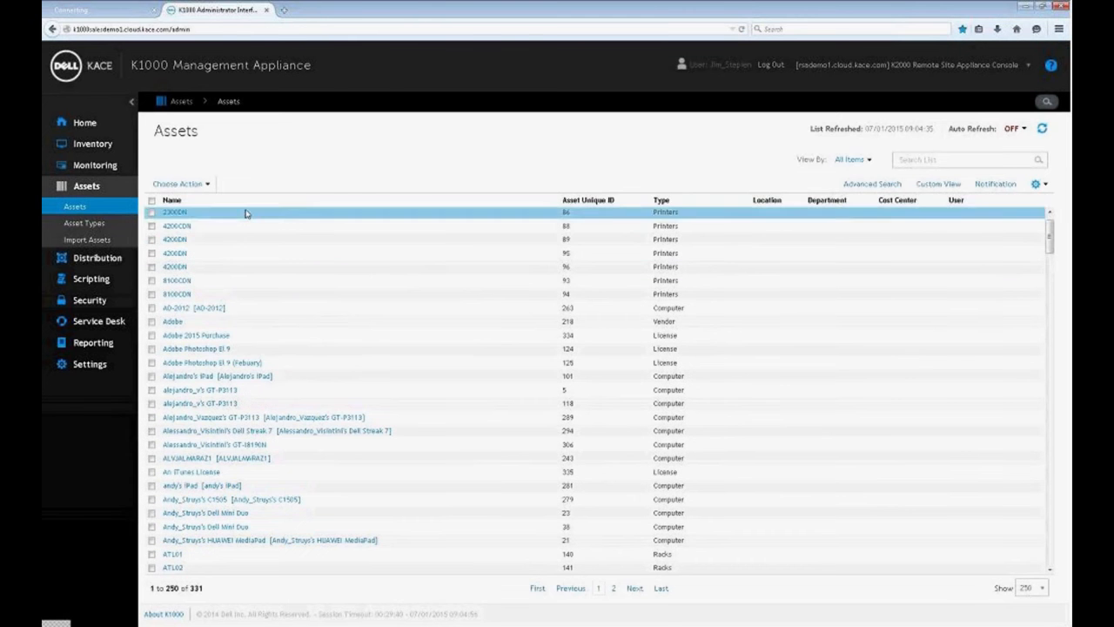
- Open the Adobe Reader managed installation labelled blue gold, review its configuration, and try selecting All Devices for deployment but decline the confirmation
left_click(91, 259)
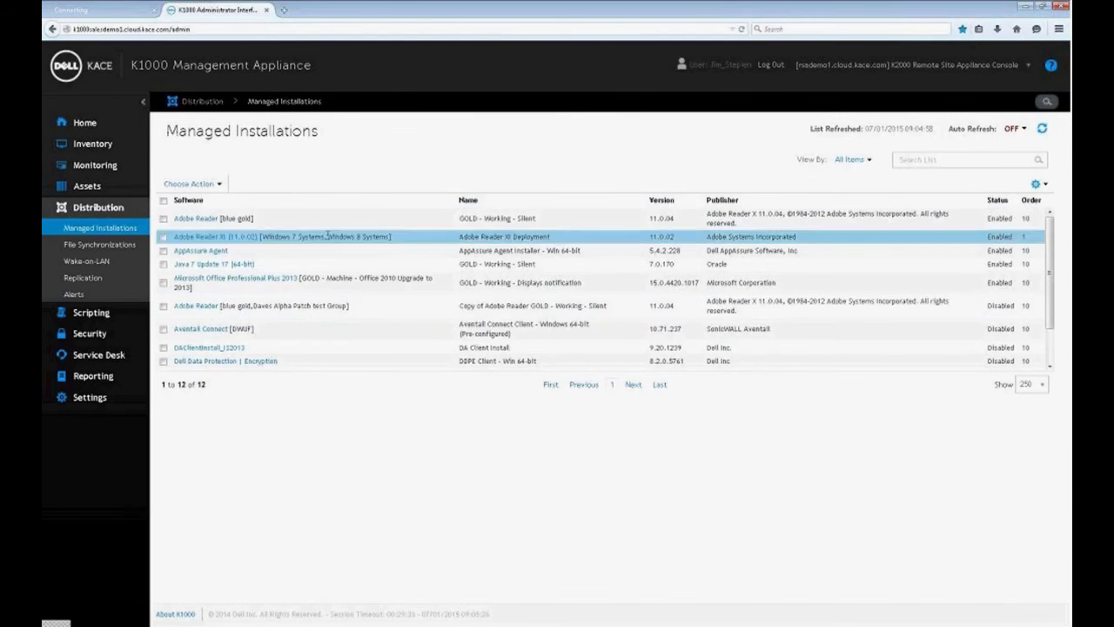
left_click(207, 222)
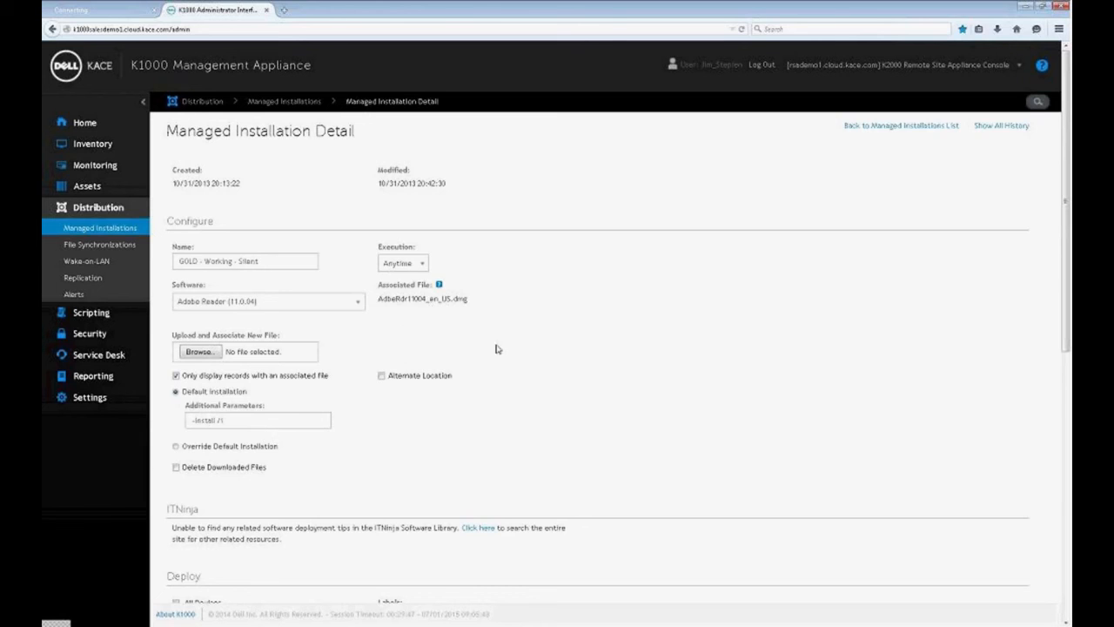
scroll(513, 353, "down", 3)
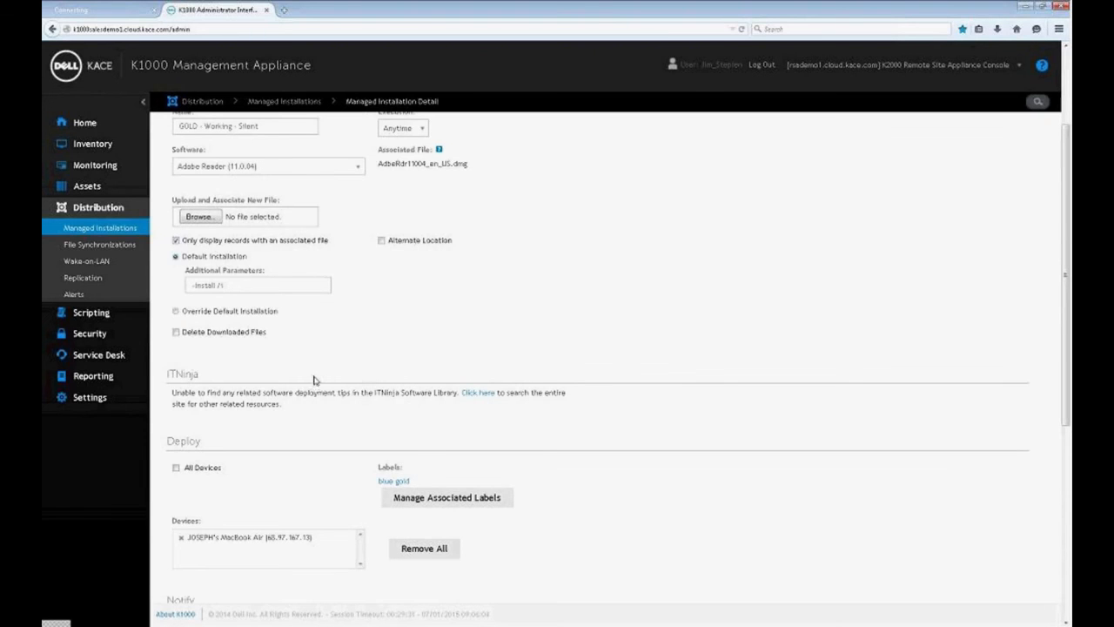
scroll(209, 366, "down", 2)
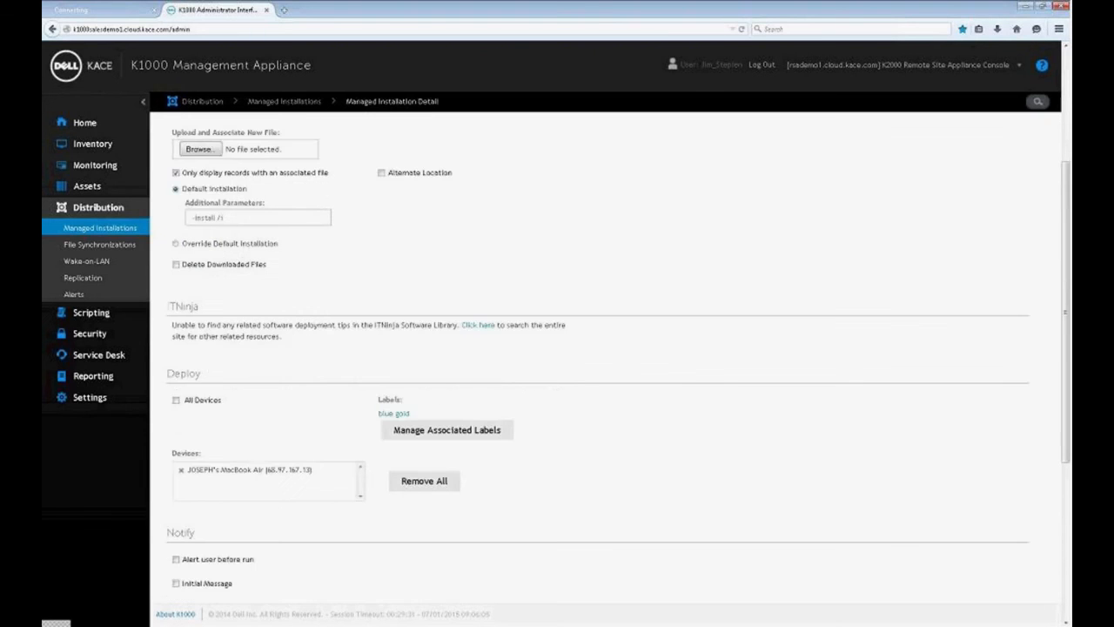
left_click(175, 402)
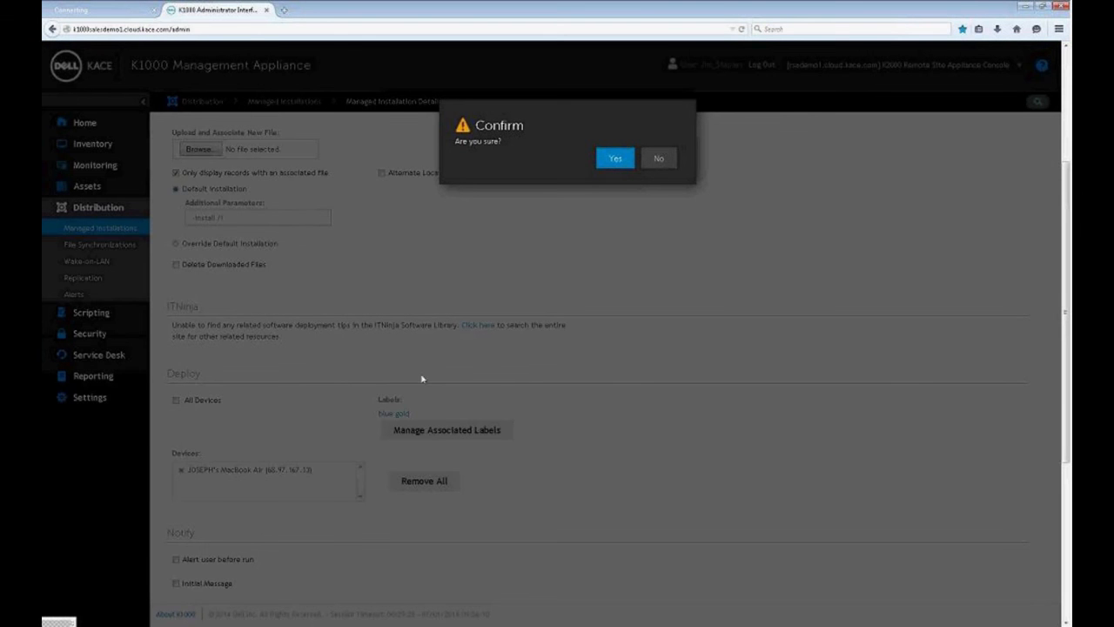
left_click(655, 161)
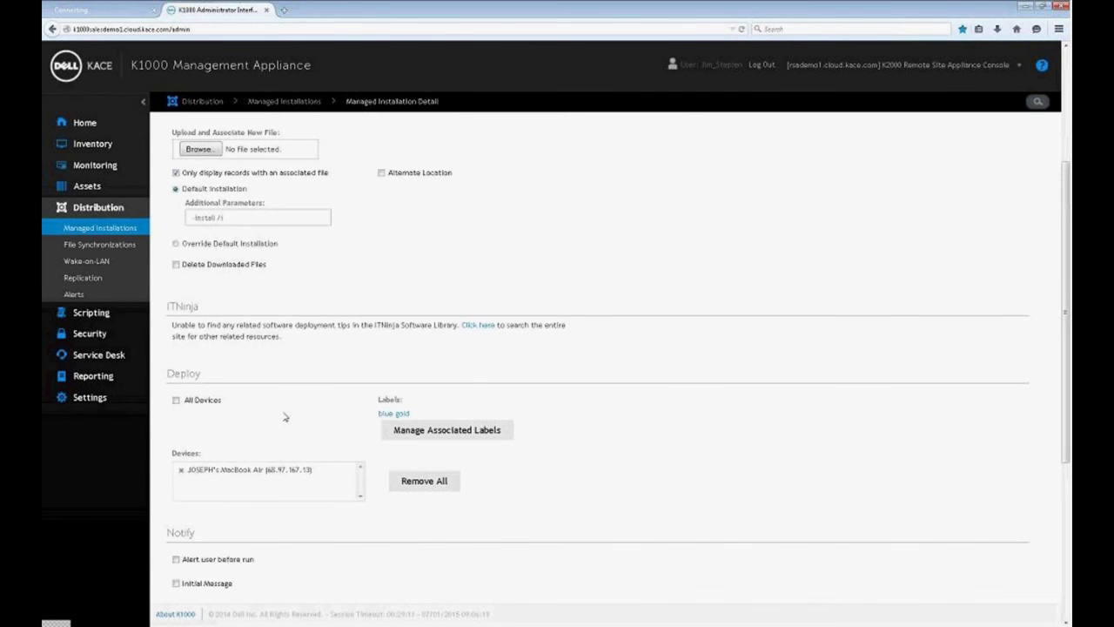
- Add the Windows 8 Systems and test labels to the labels that limit the Adobe Reader installation's deployment
left_click(427, 430)
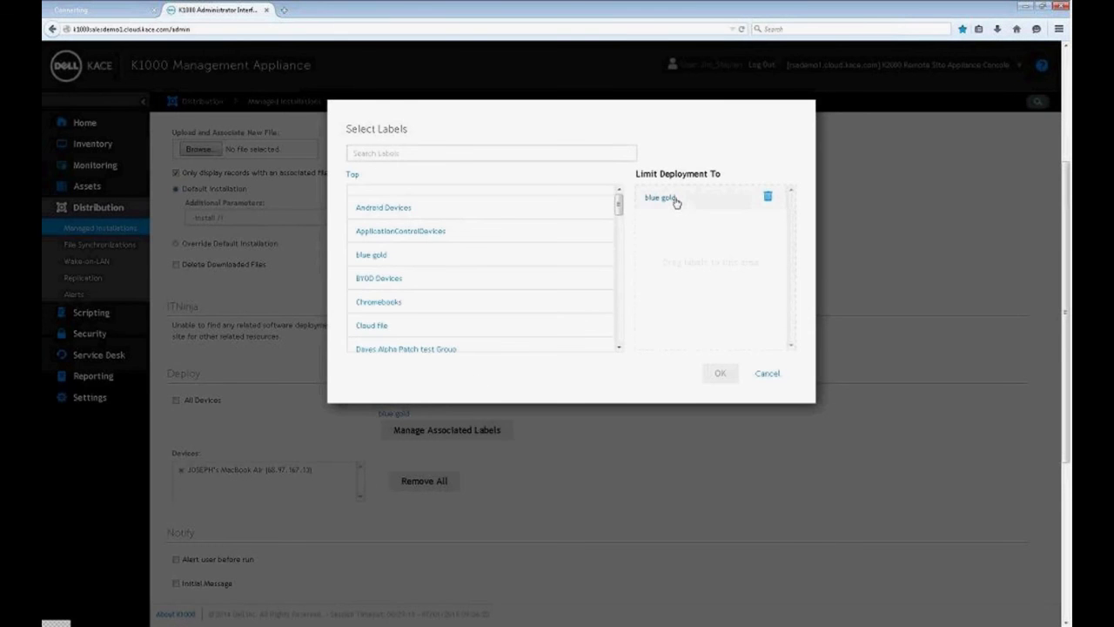
left_click_drag(619, 212, 611, 348)
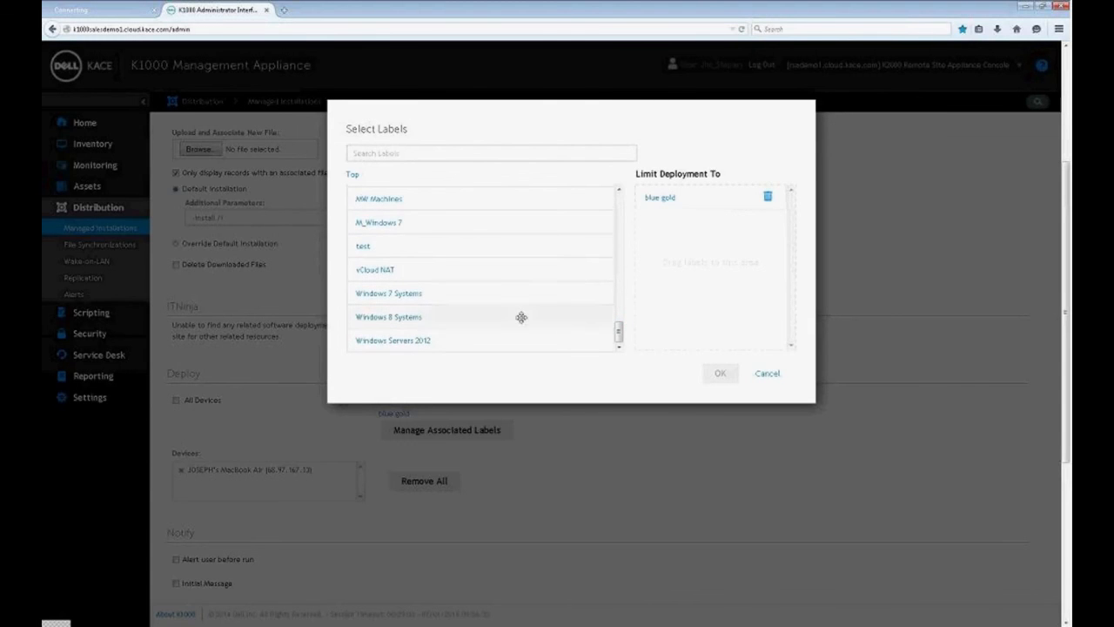
left_click_drag(527, 316, 813, 232)
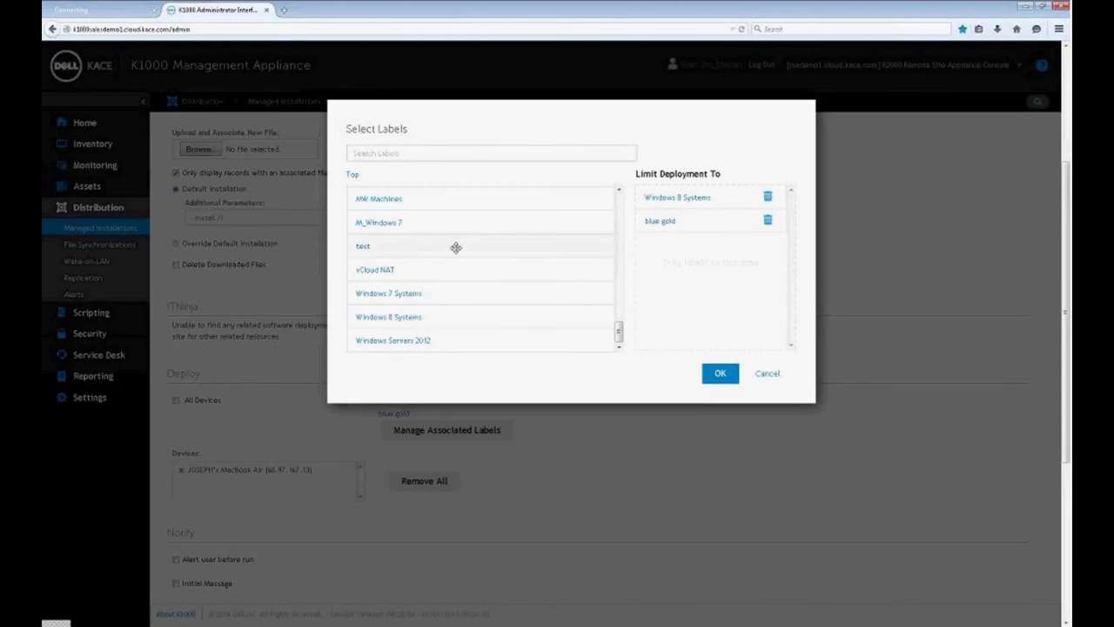
left_click_drag(458, 247, 778, 260)
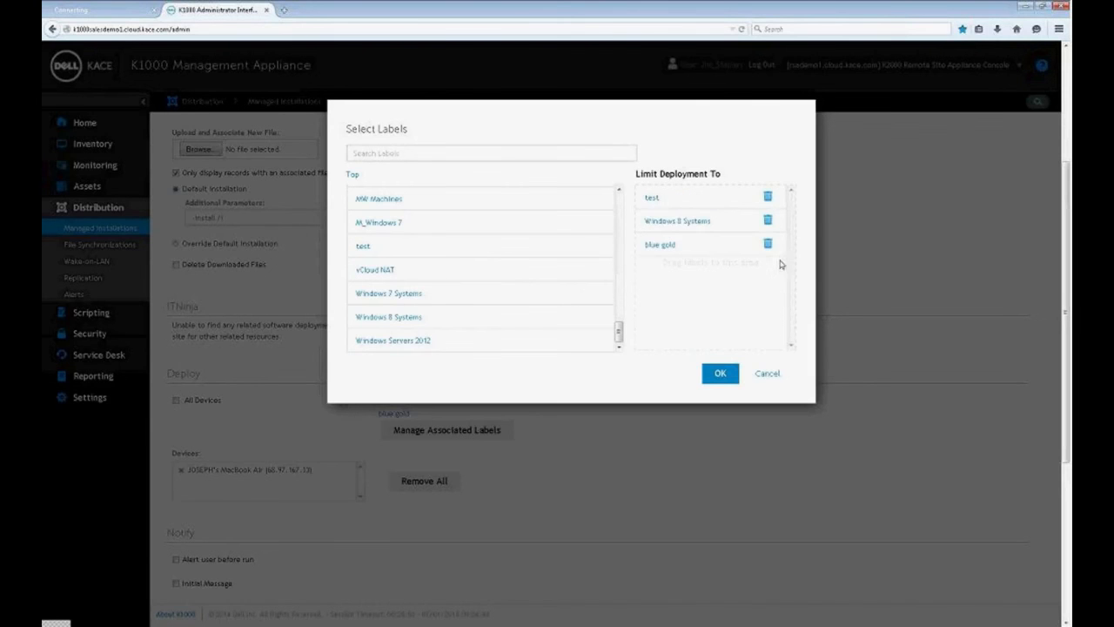
left_click(720, 374)
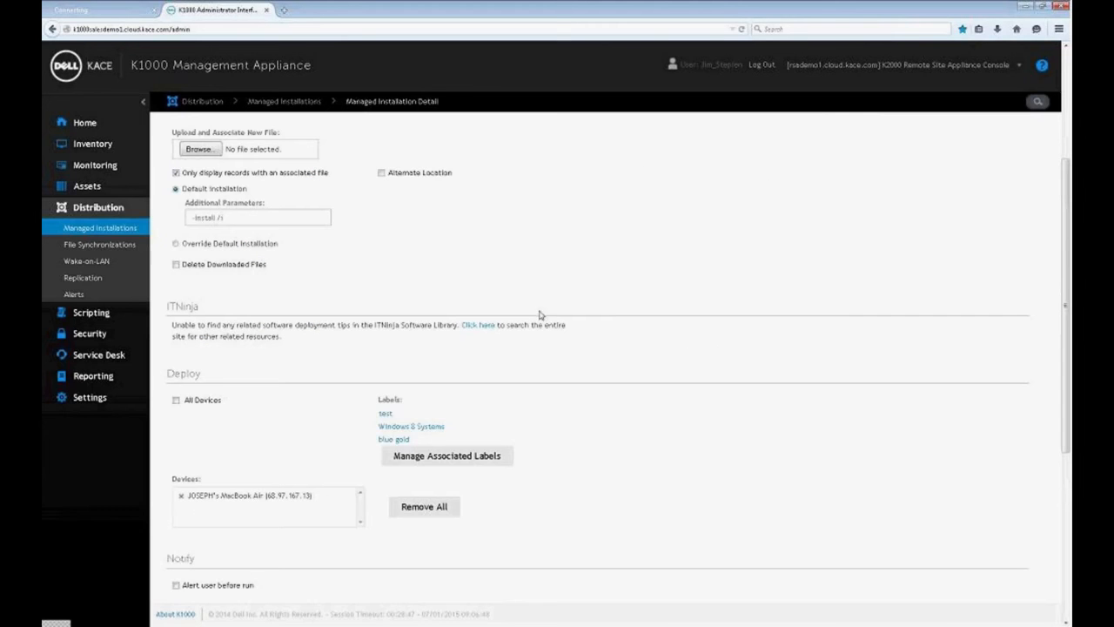
- Browse the devices available as individual deployment targets and close the list without selecting any
left_click(289, 511)
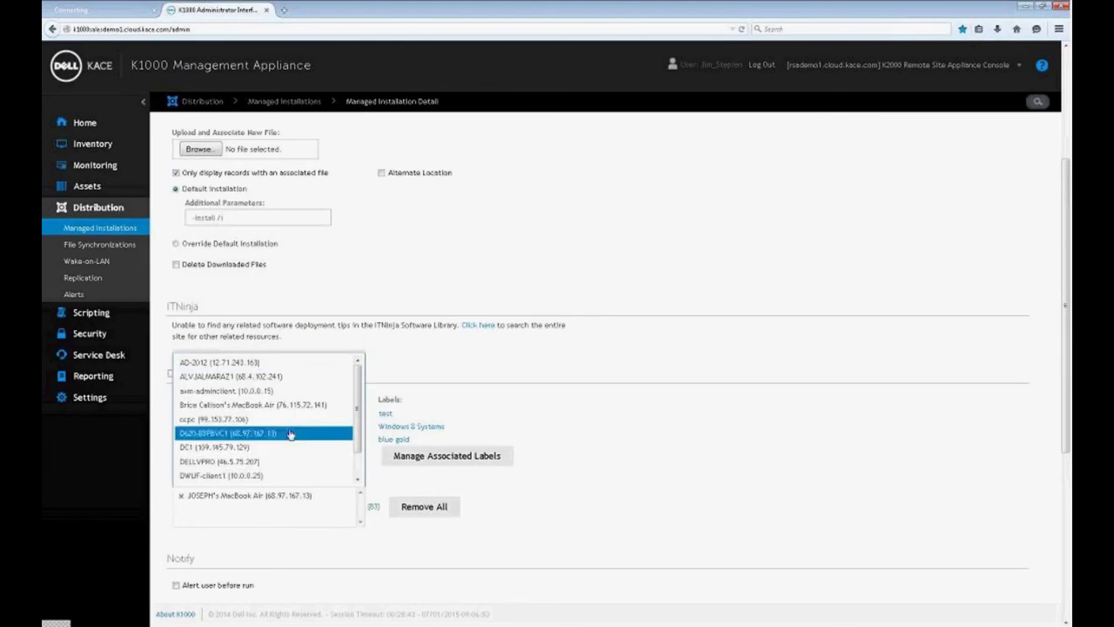
scroll(293, 431, "down", 1)
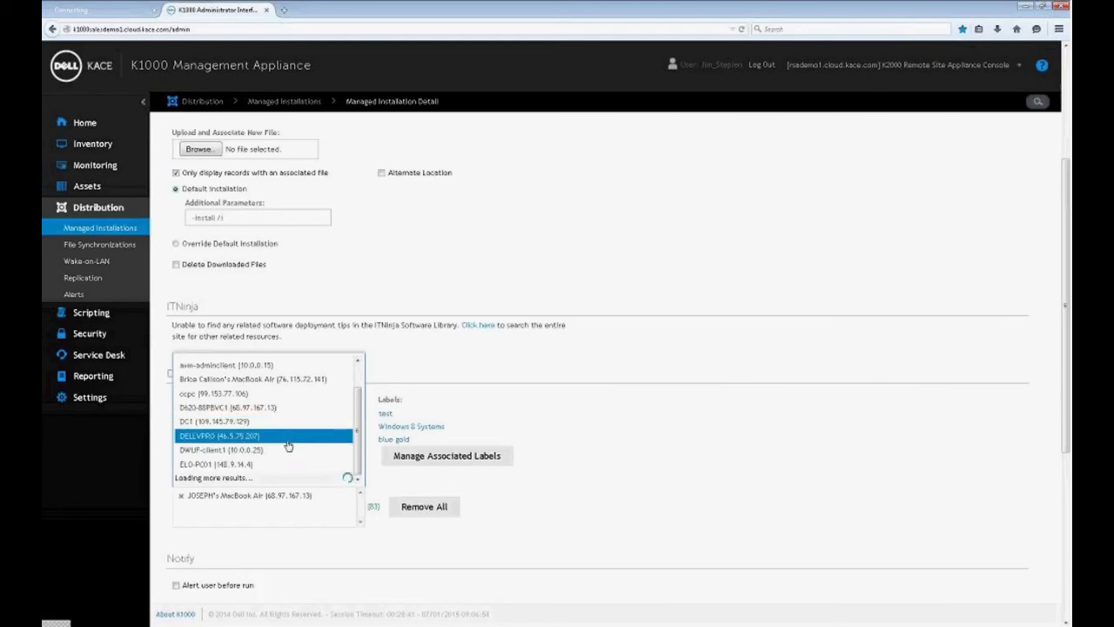
scroll(282, 451, "down", 3)
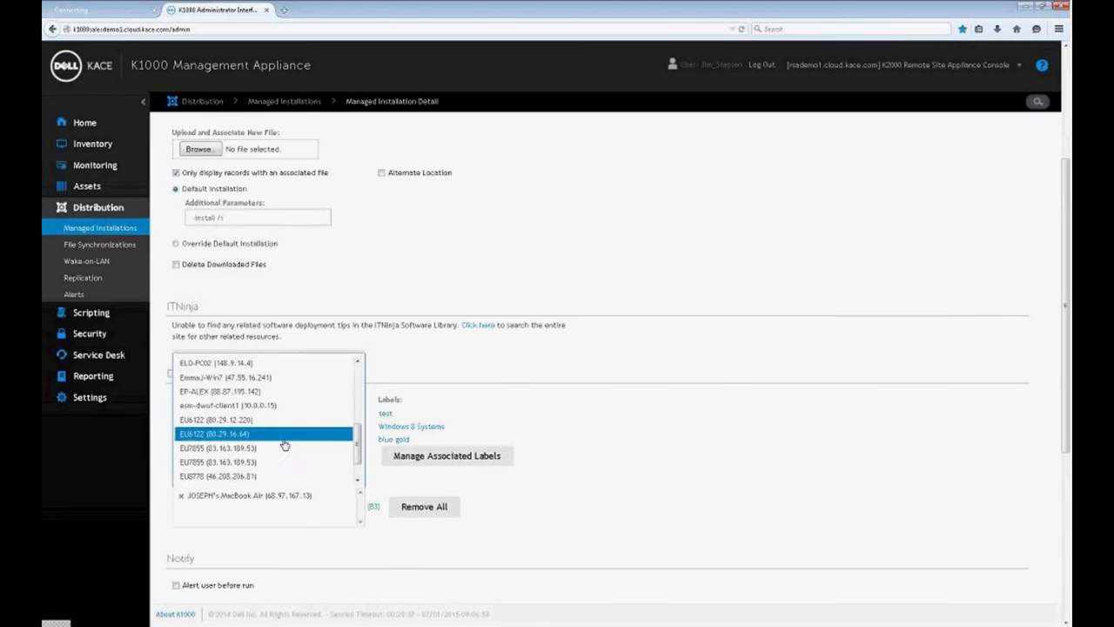
left_click(494, 365)
- Preview the Alert user before run, Initial Message and Completion Message options in the Notify section, leaving each one disabled
scroll(459, 320, "down", 3)
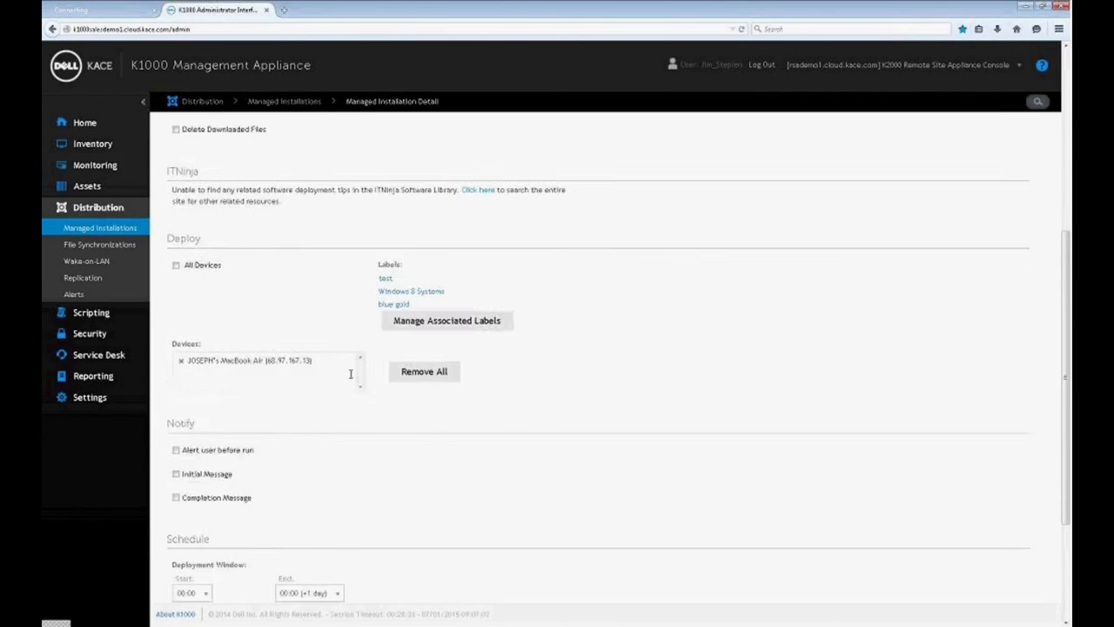
scroll(306, 423, "down", 3)
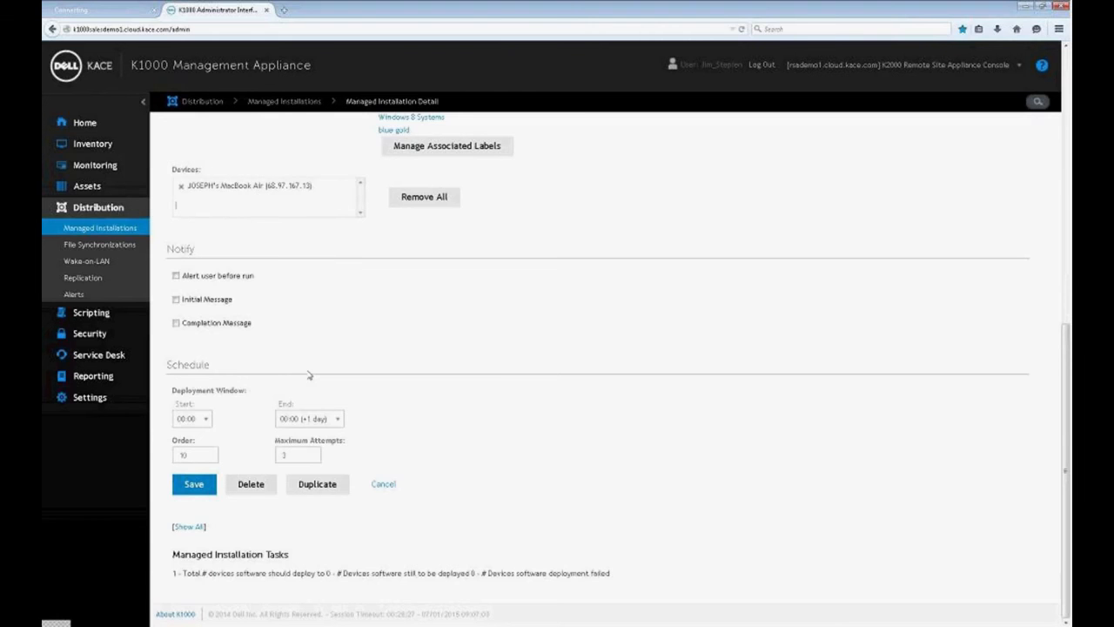
left_click(176, 275)
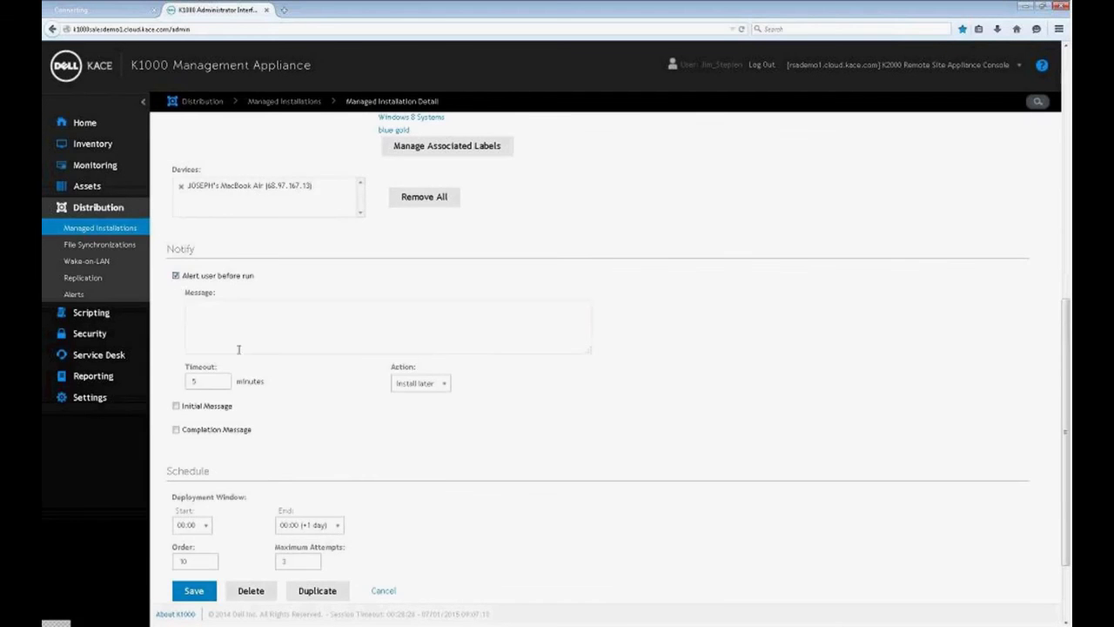
left_click(176, 276)
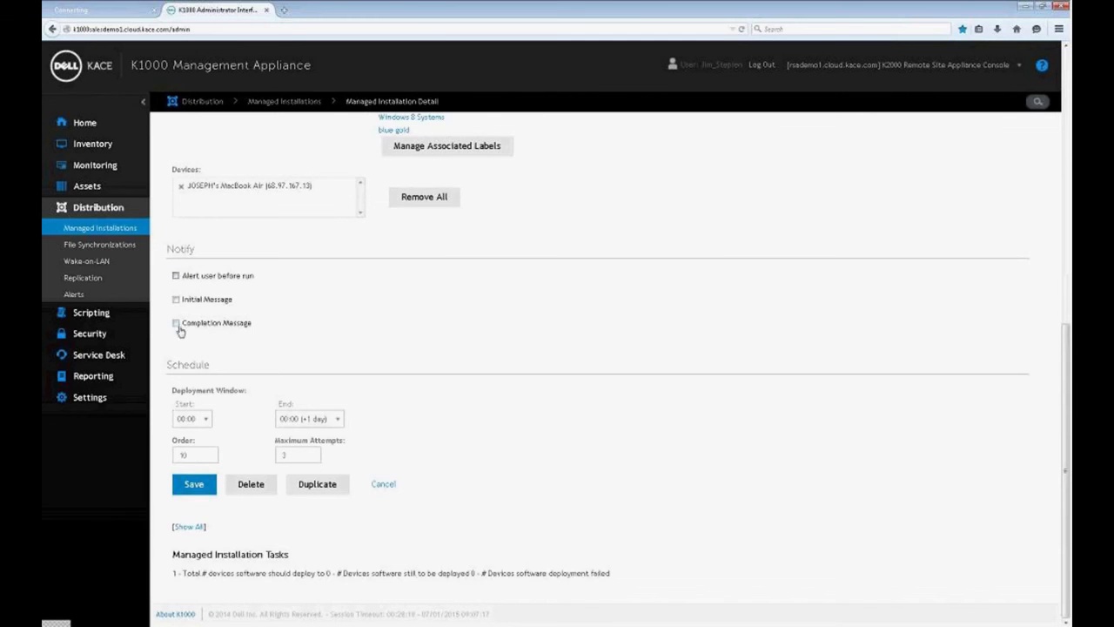
left_click(176, 299)
left_click(176, 299)
left_click(175, 323)
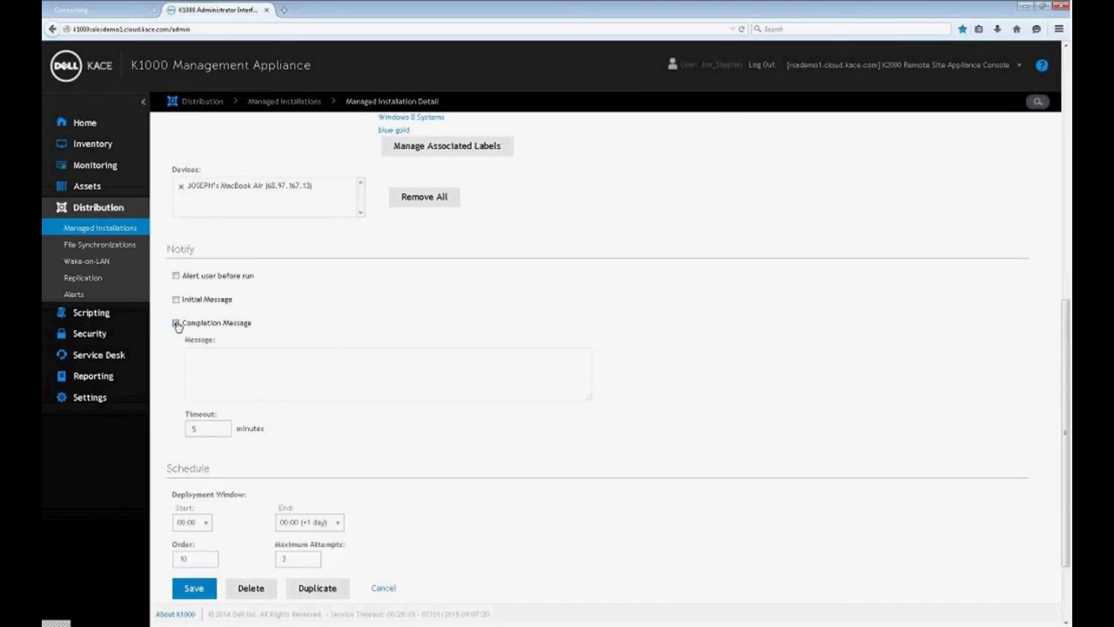
left_click(175, 323)
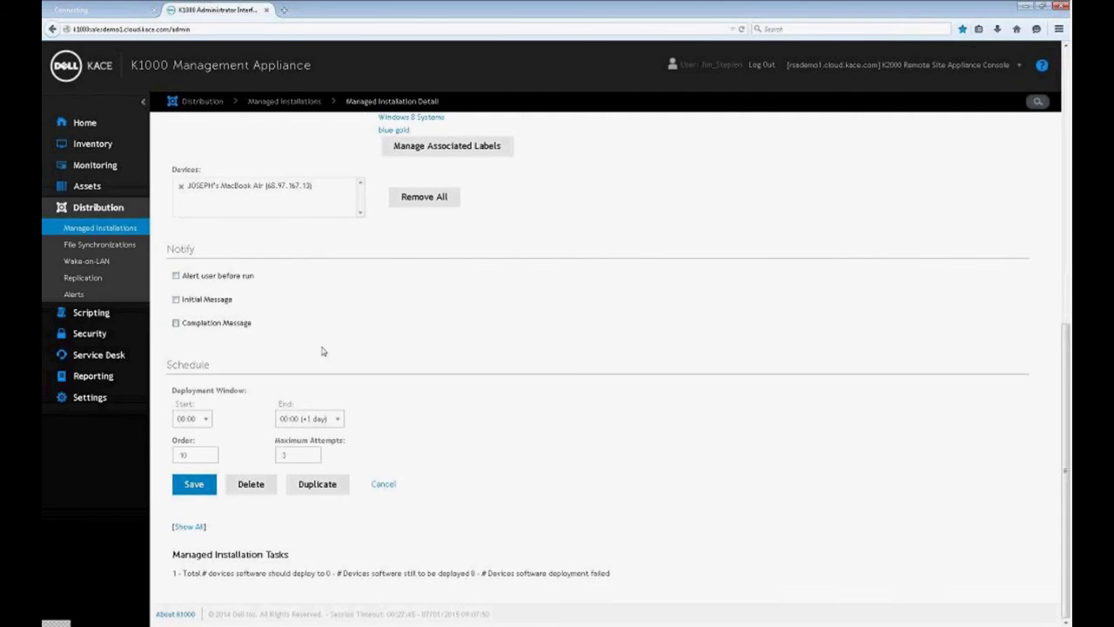
- Review the installation's Deploy, Notify and Schedule settings and the Managed Installation Tasks summary
scroll(355, 409, "up", 4)
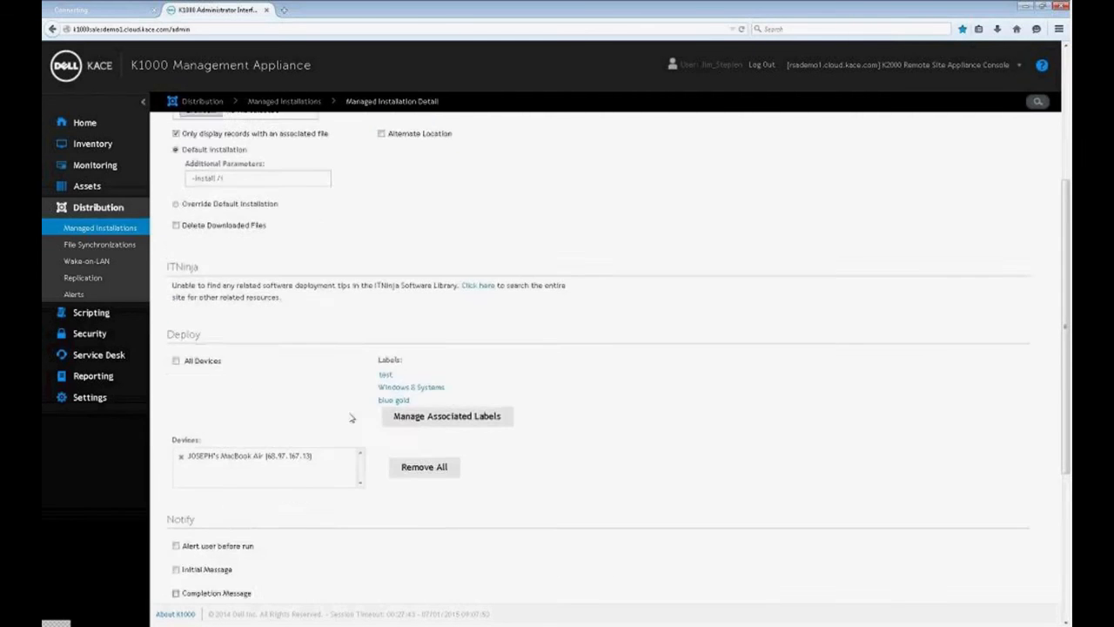
scroll(383, 400, "down", 3)
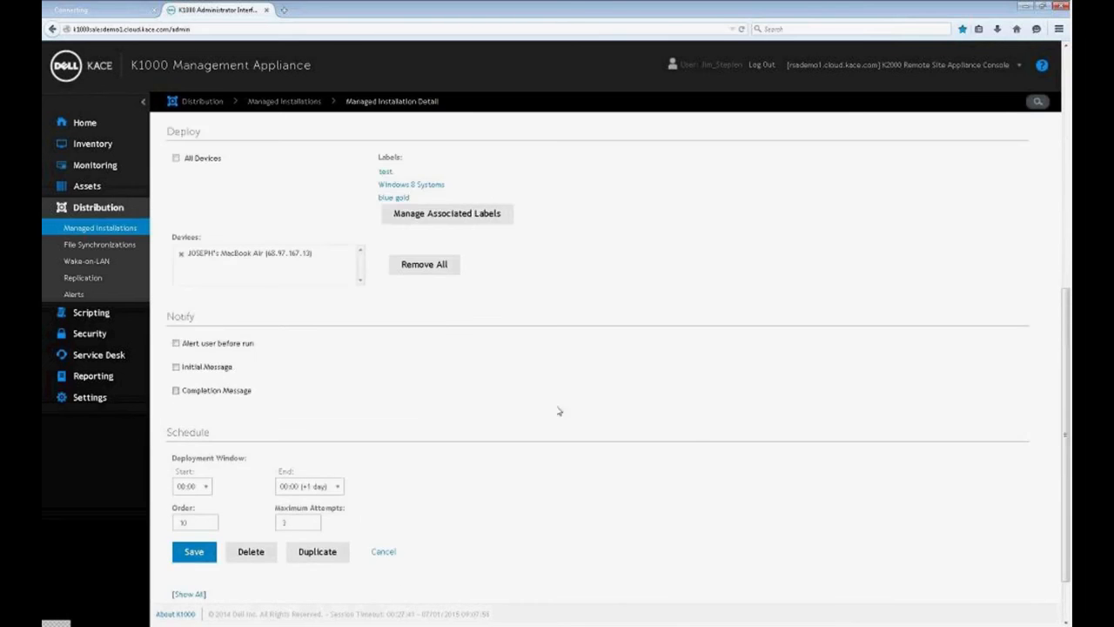
scroll(411, 409, "down", 1)
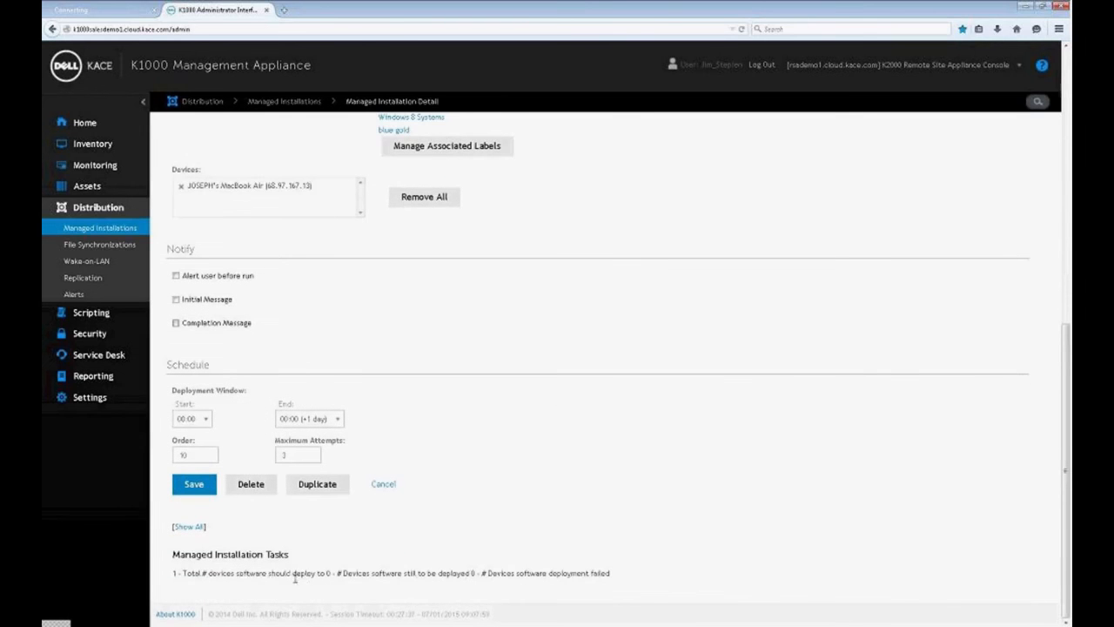
scroll(561, 565, "up", 1)
scroll(561, 565, "up", 3)
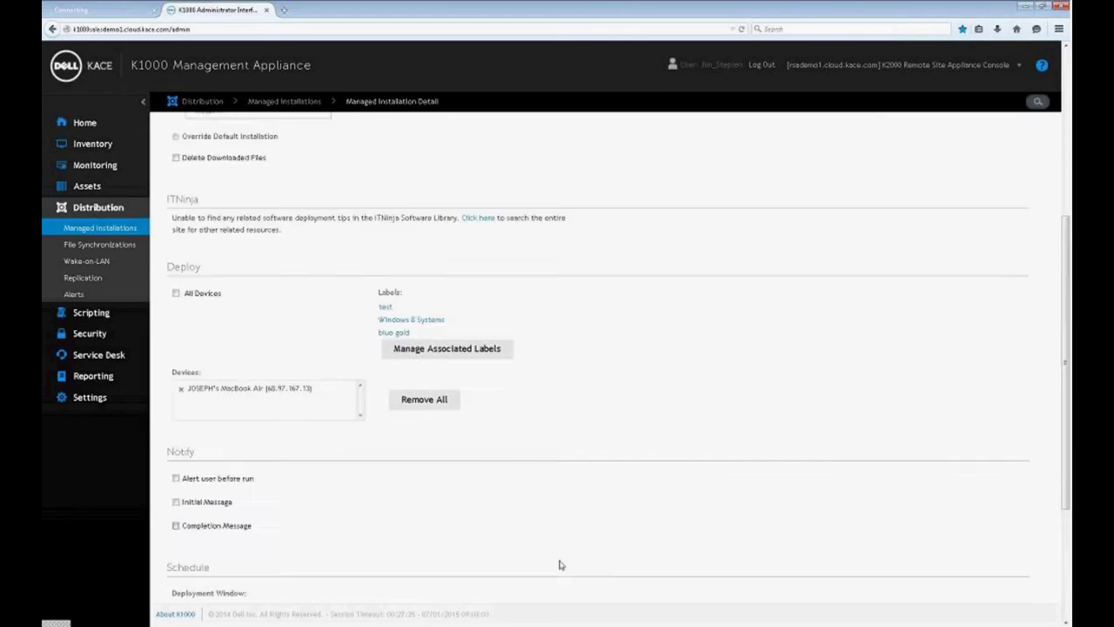
scroll(523, 570, "down", 3)
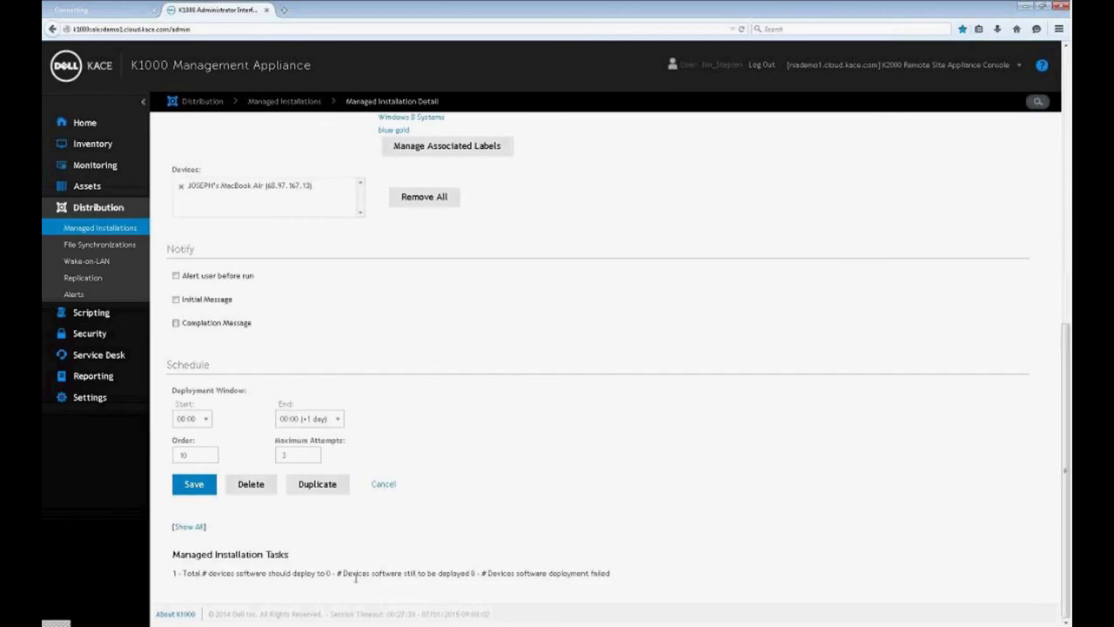
scroll(467, 564, "up", 3)
scroll(467, 566, "up", 5)
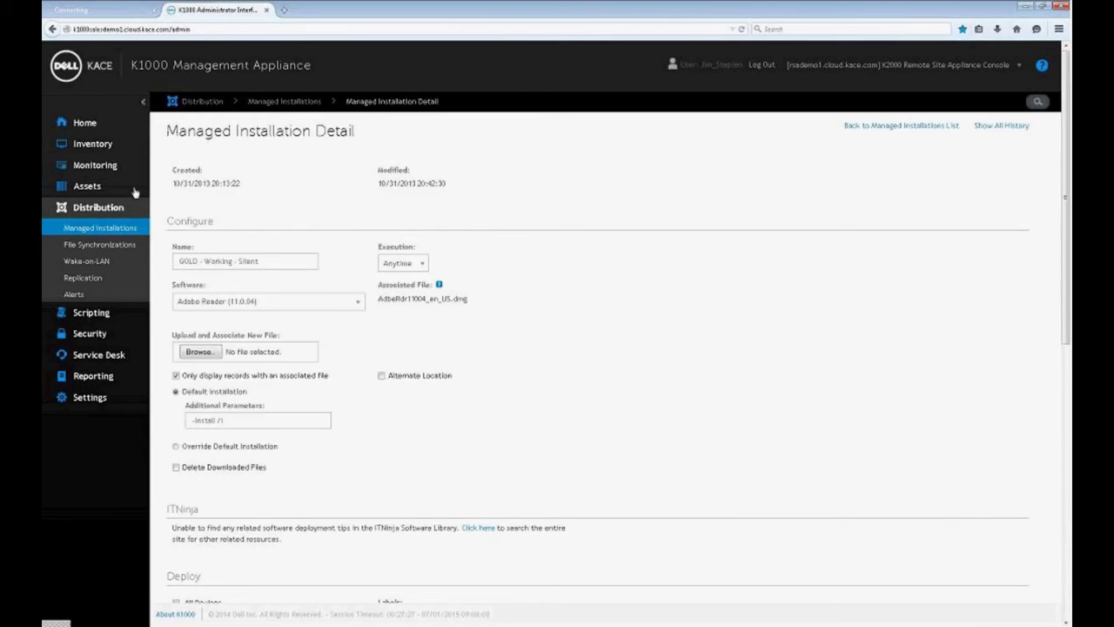
- Tour the Distribution section, viewing the Managed Installations, Replication, File Synchronizations and Alerts lists
left_click(118, 232)
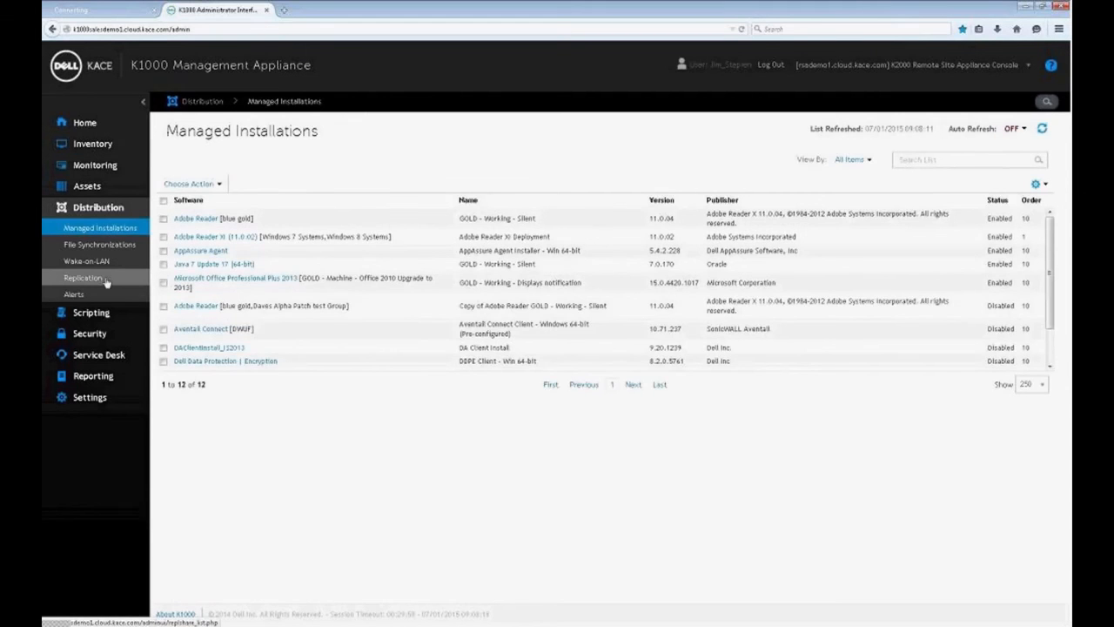
left_click(106, 280)
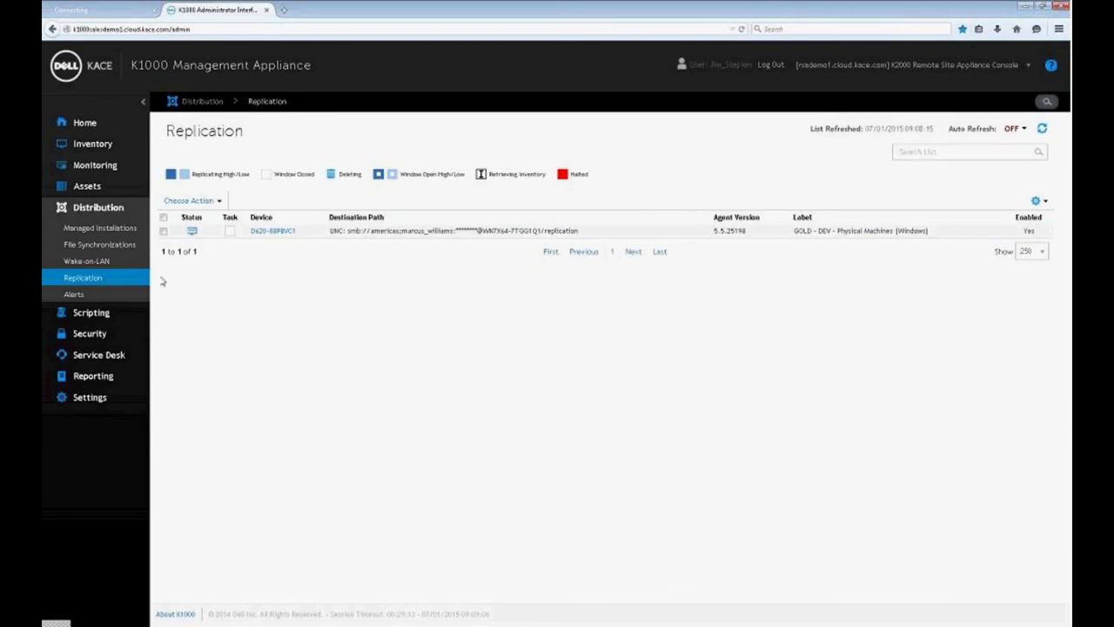
left_click(100, 252)
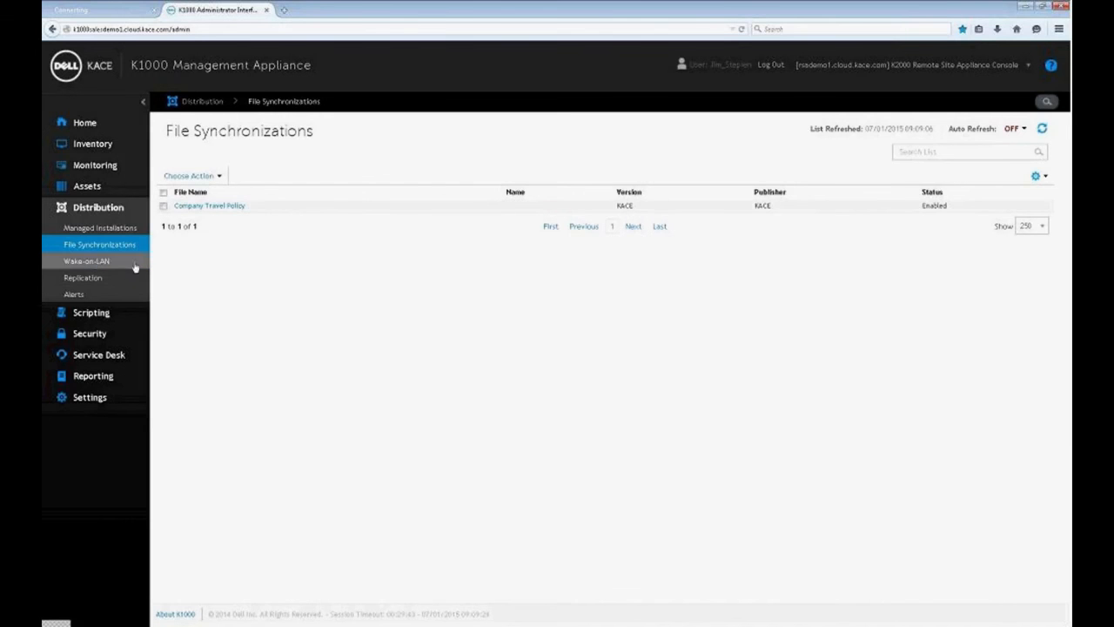
left_click(93, 299)
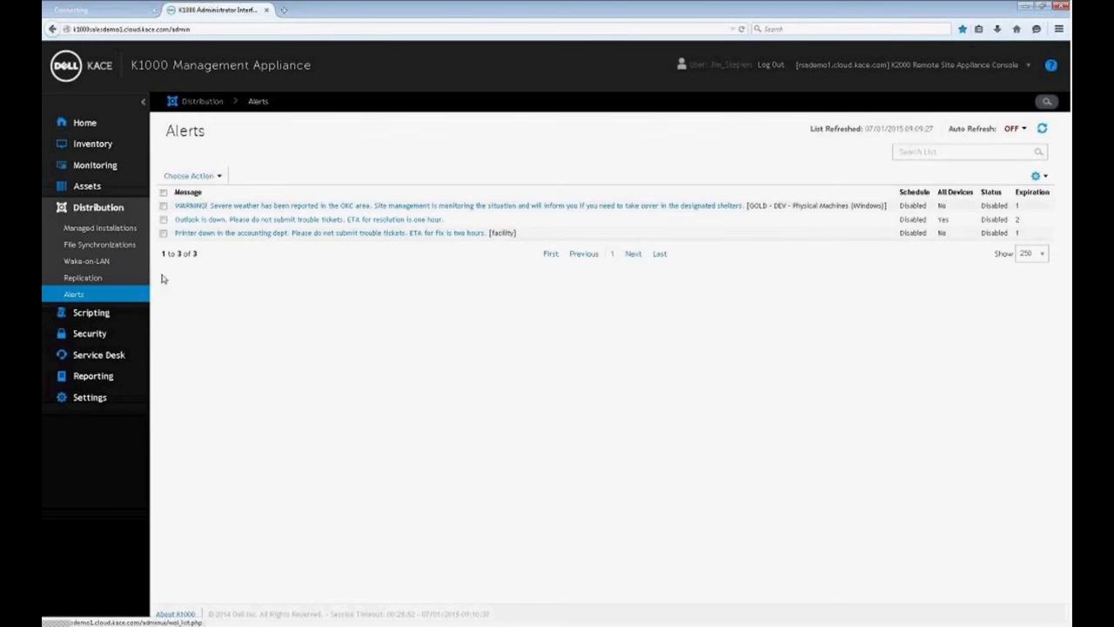
- Look through the Scripting section's script list and its available actions, and view the Security Policies page
left_click(118, 320)
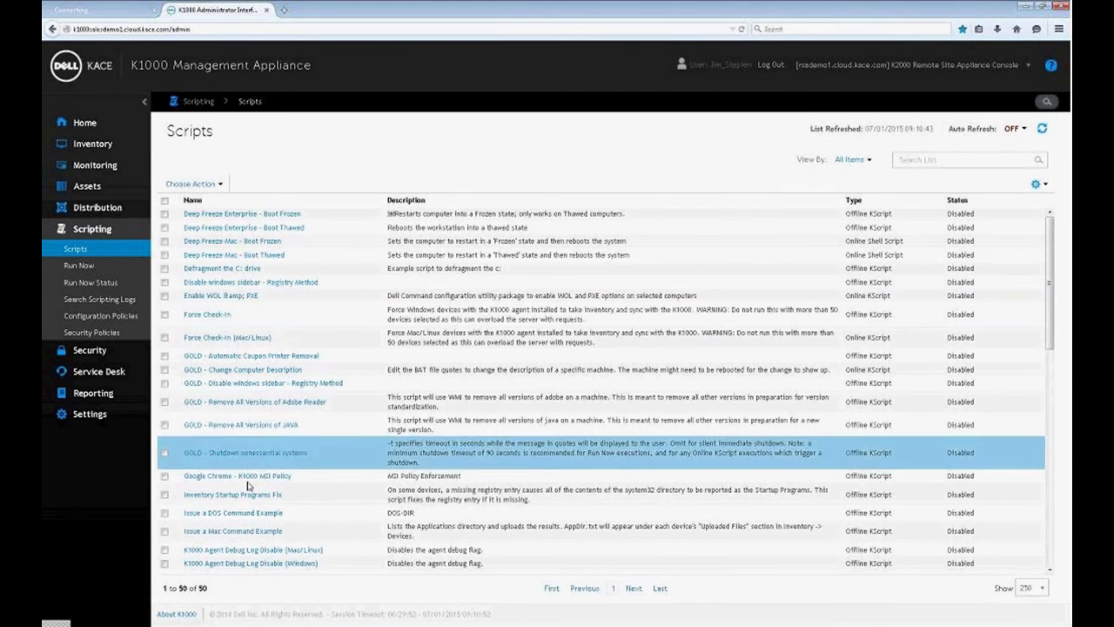
left_click(216, 188)
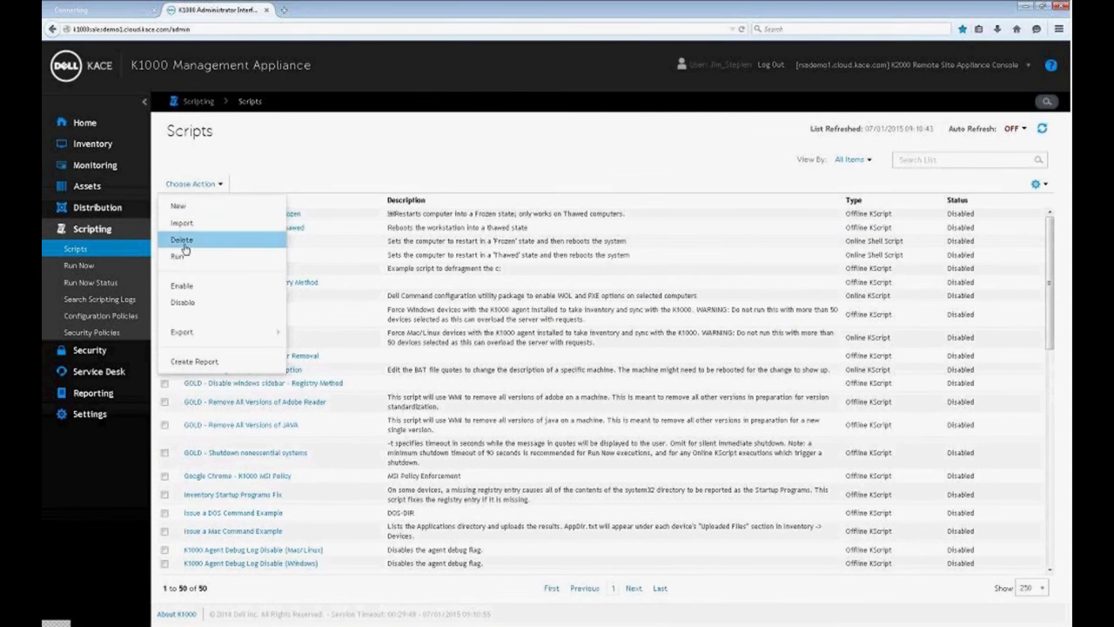
left_click(359, 167)
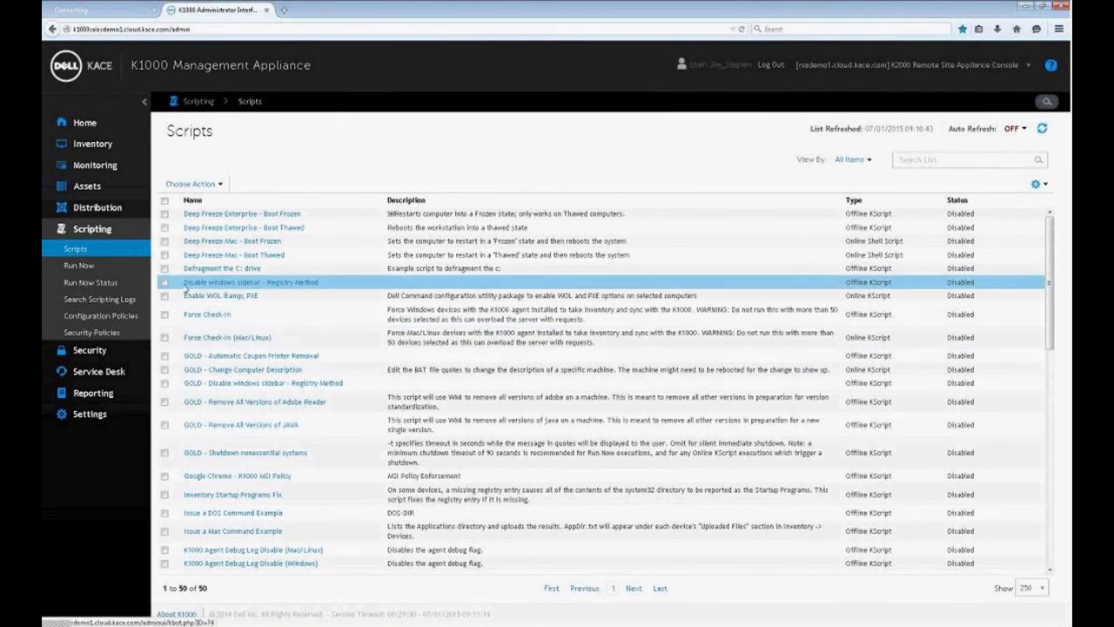
scroll(247, 297, "down", 2)
scroll(247, 298, "down", 5)
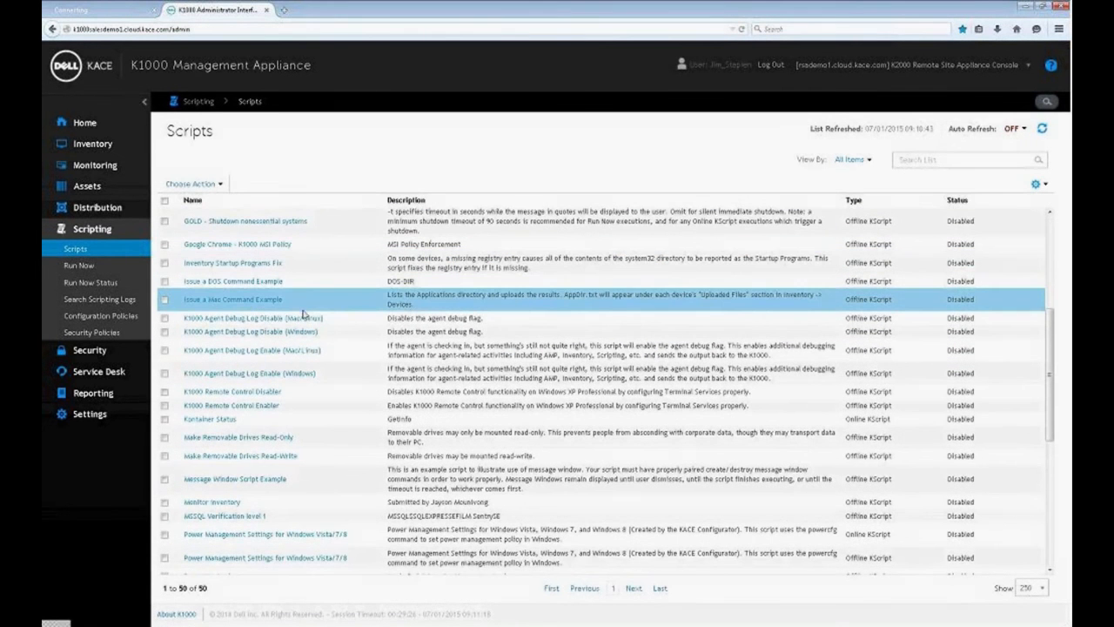
scroll(303, 315, "up", 3)
scroll(304, 315, "up", 3)
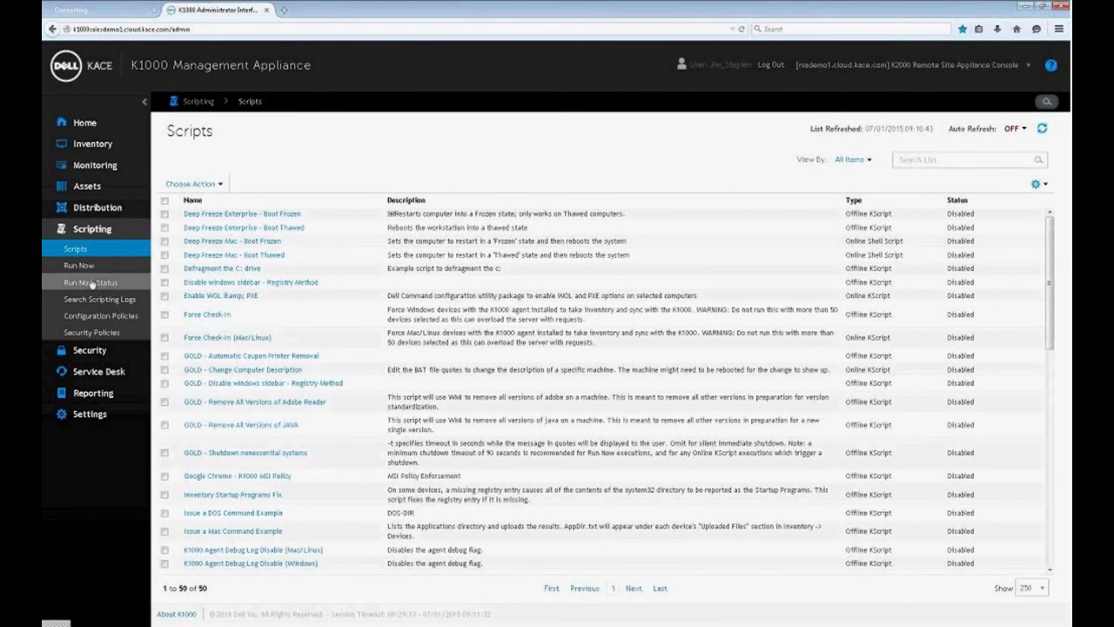
left_click(136, 319)
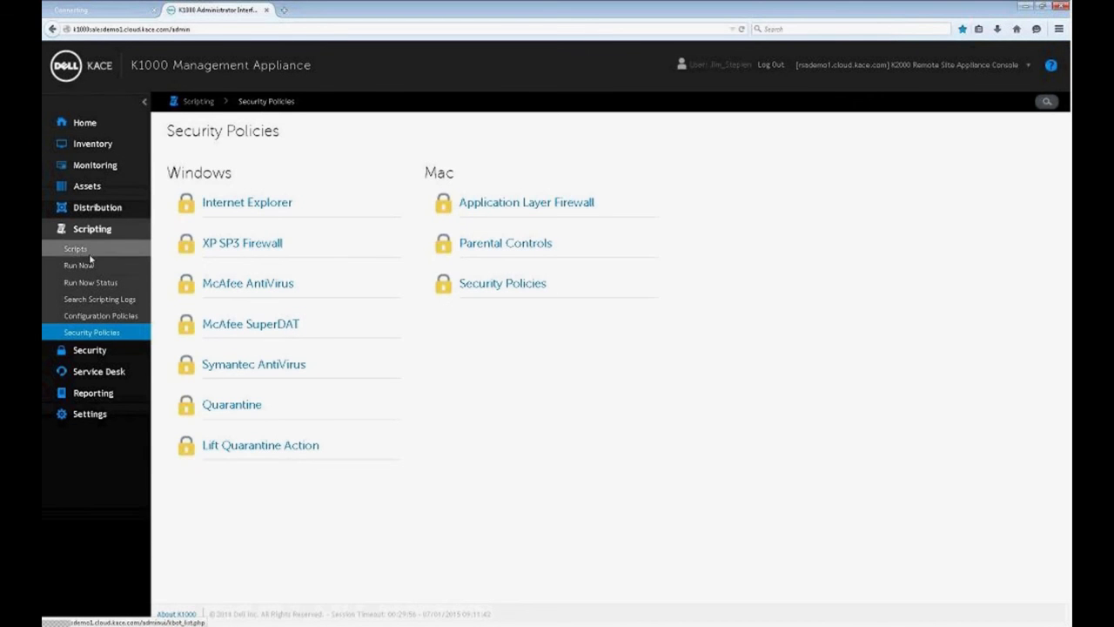
- Open the patch catalog in Patch Management, show All Packages, and look through the listed patches
left_click(92, 355)
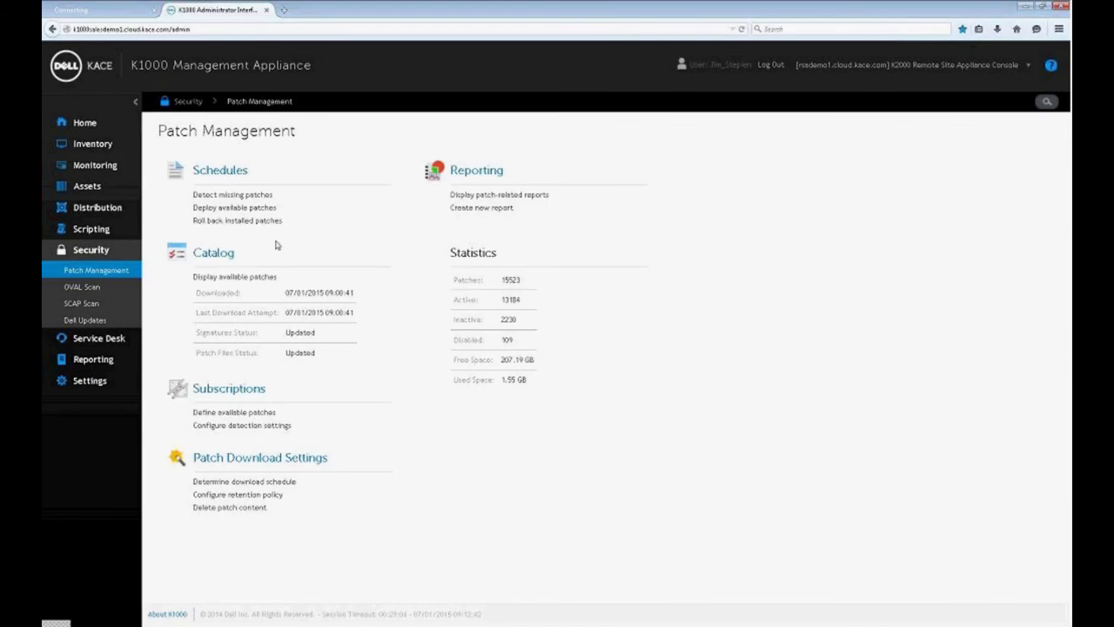
left_click(220, 260)
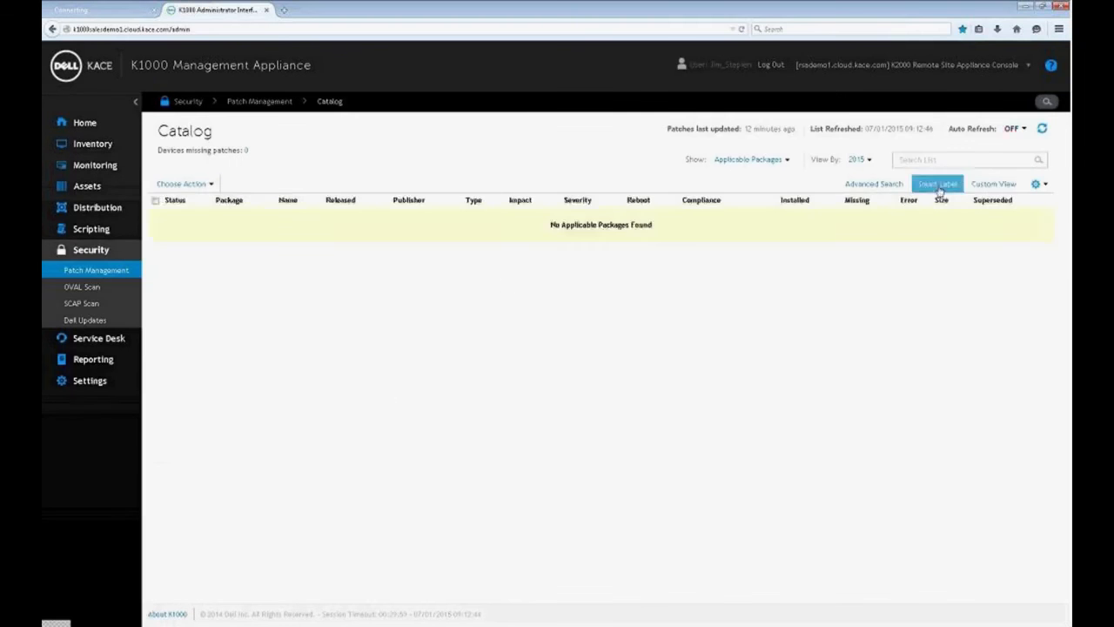
left_click(785, 162)
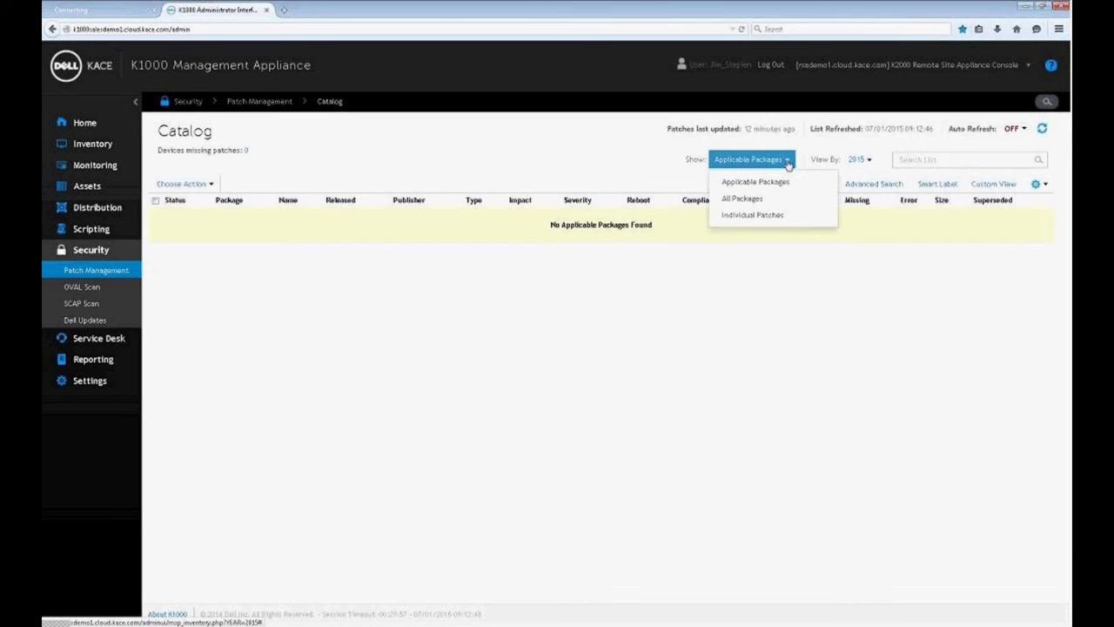
left_click(767, 204)
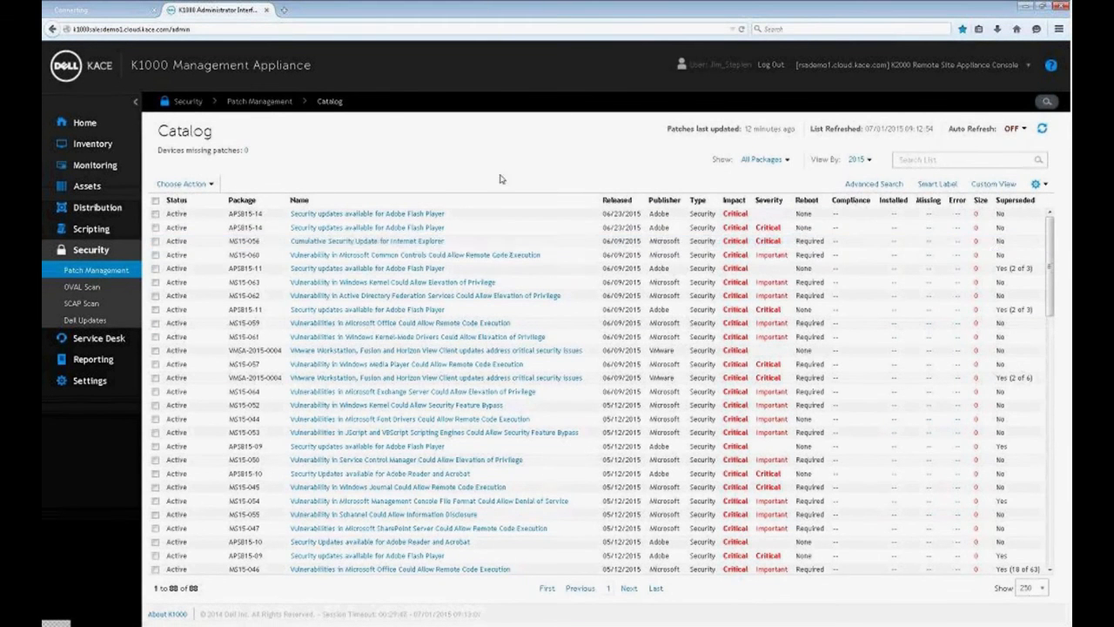
scroll(435, 390, "down", 3)
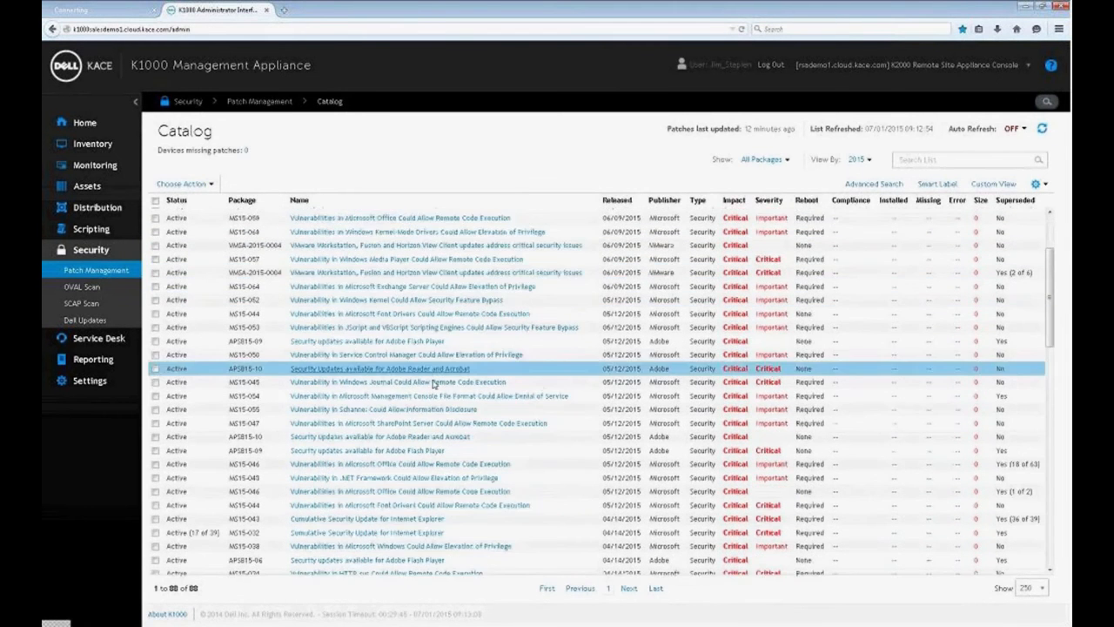
- Look further through the 2015 patches in the patch catalog, including their impact, severity and reboot columns
scroll(436, 392, "down", 4)
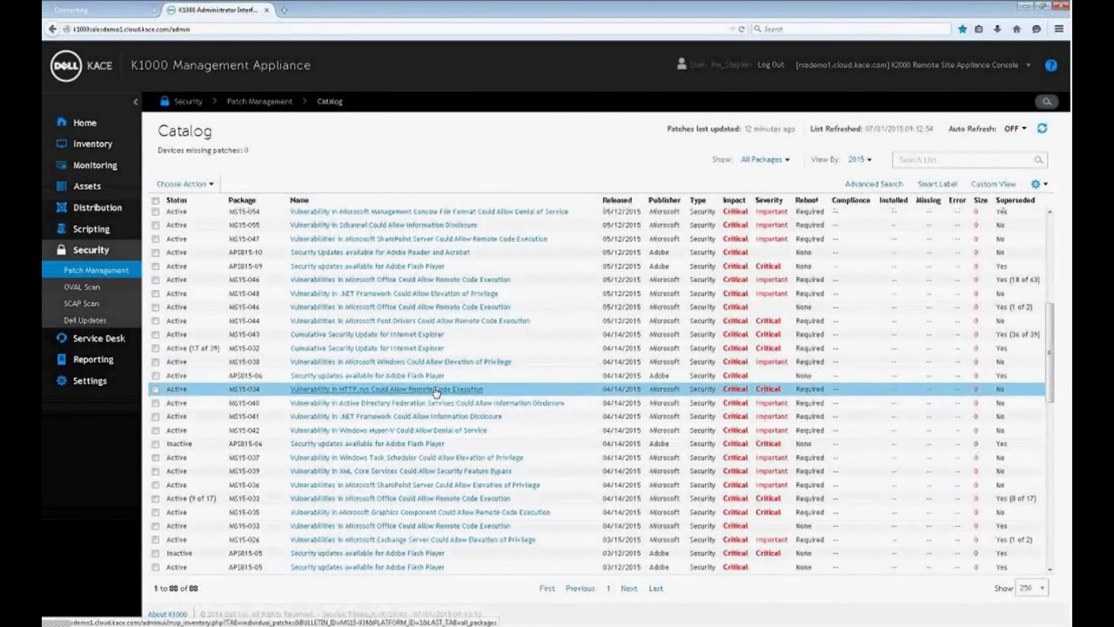
scroll(436, 391, "up", 6)
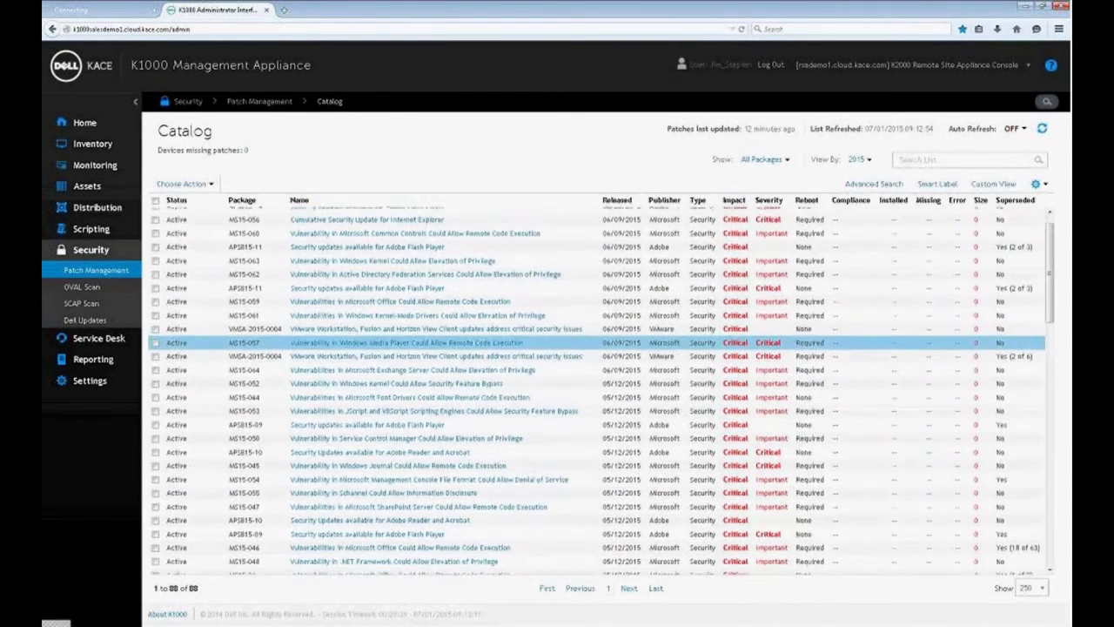
scroll(436, 349, "up", 2)
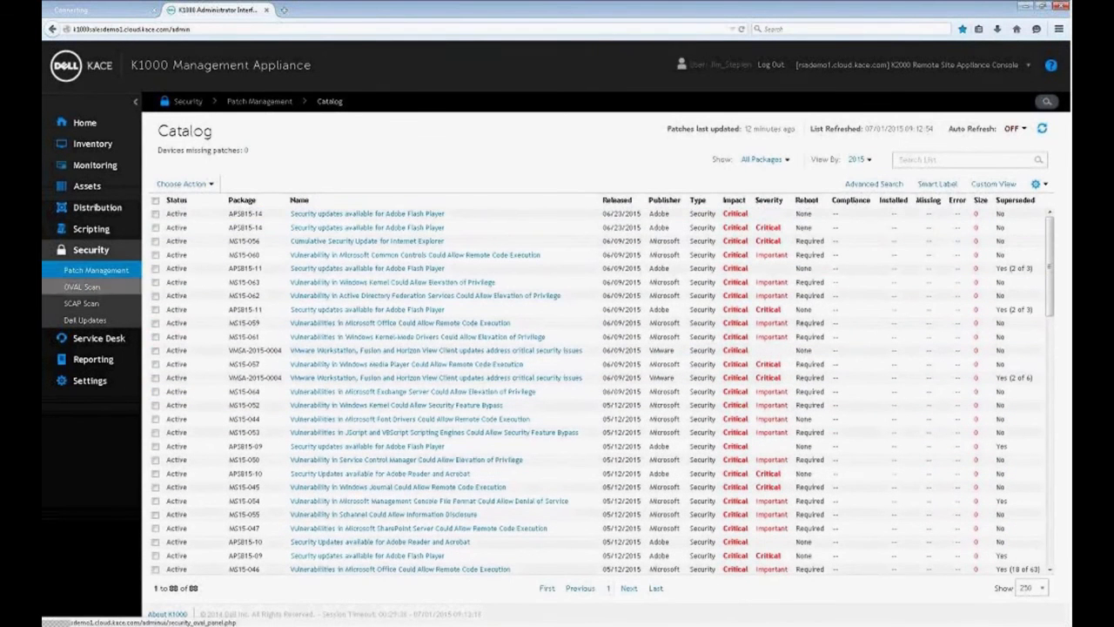
- Open the "GOLD - Detect and Deploy - 3rd party applications" patch schedule and view its action choices, keeping Detect and Deploy
left_click(307, 226)
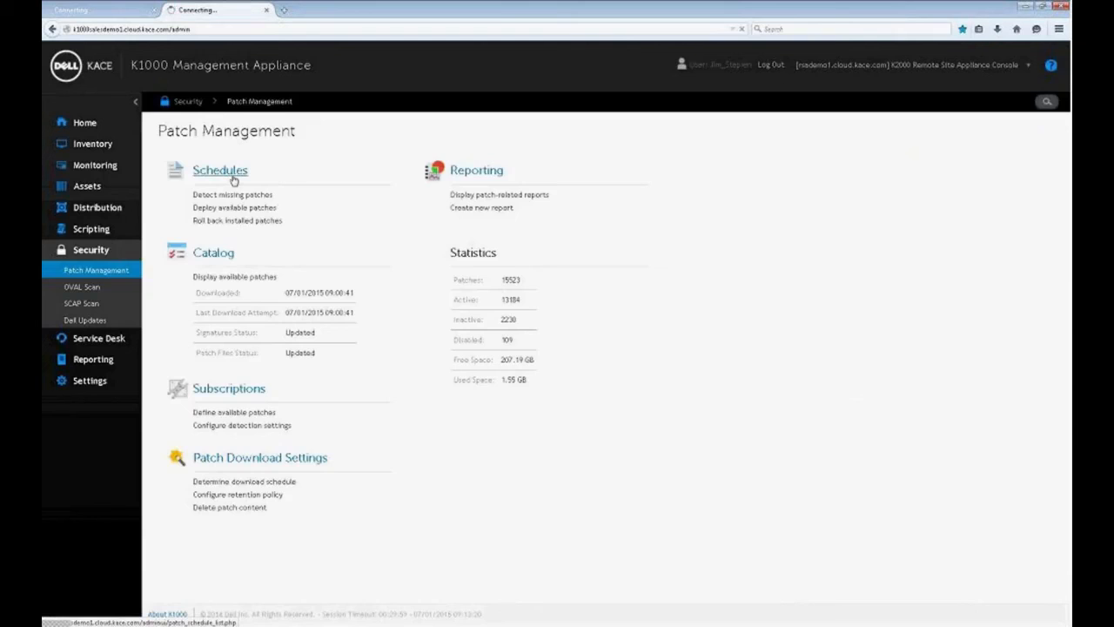
left_click(232, 177)
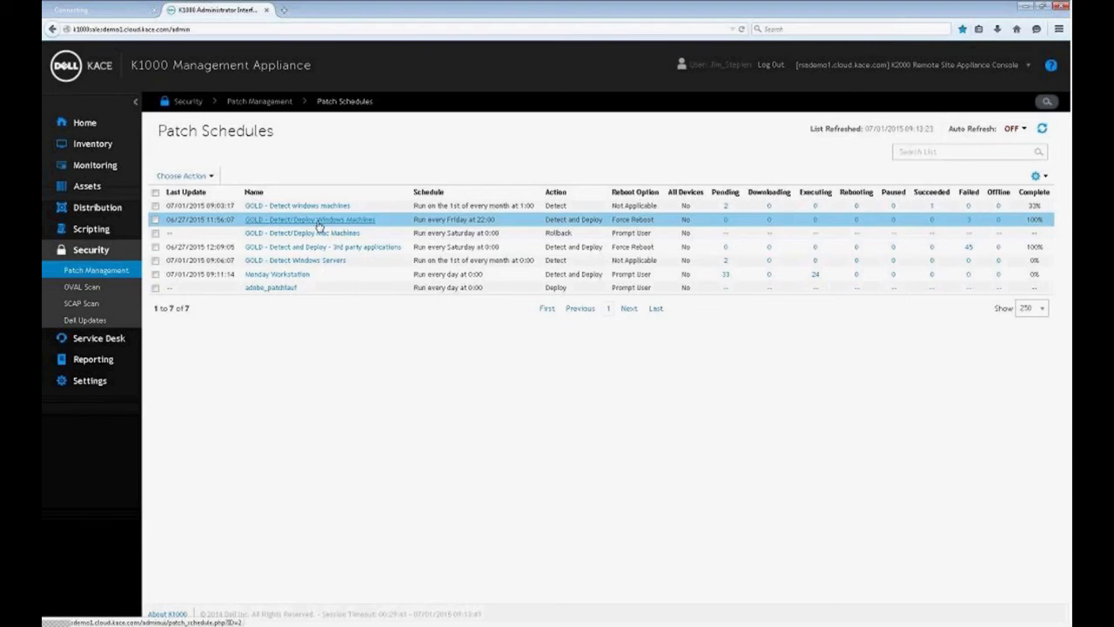
left_click(330, 249)
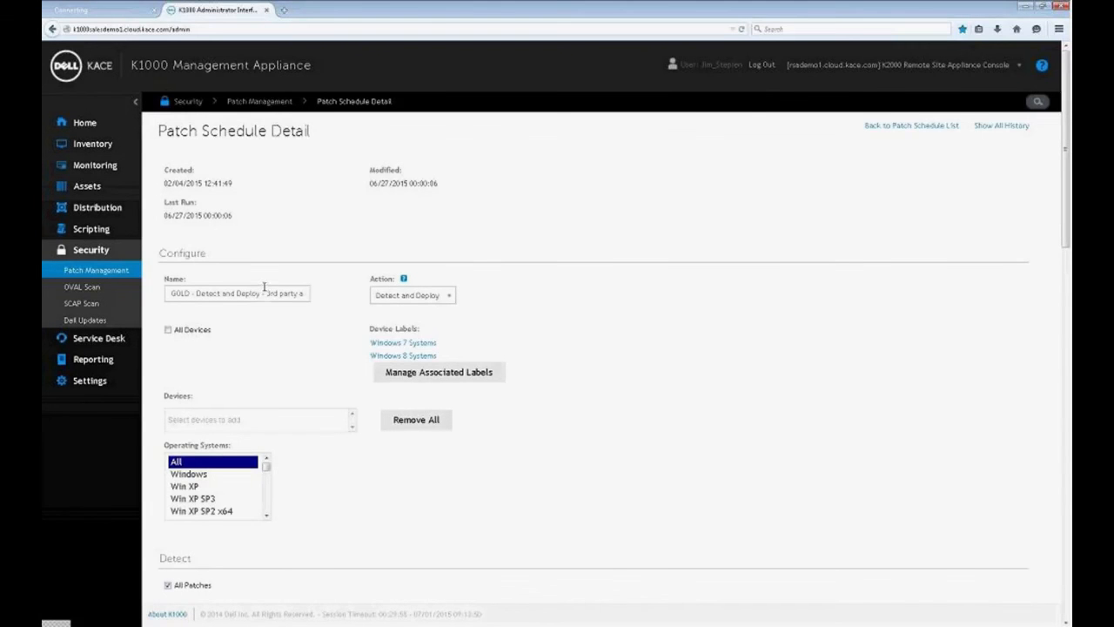
left_click(450, 299)
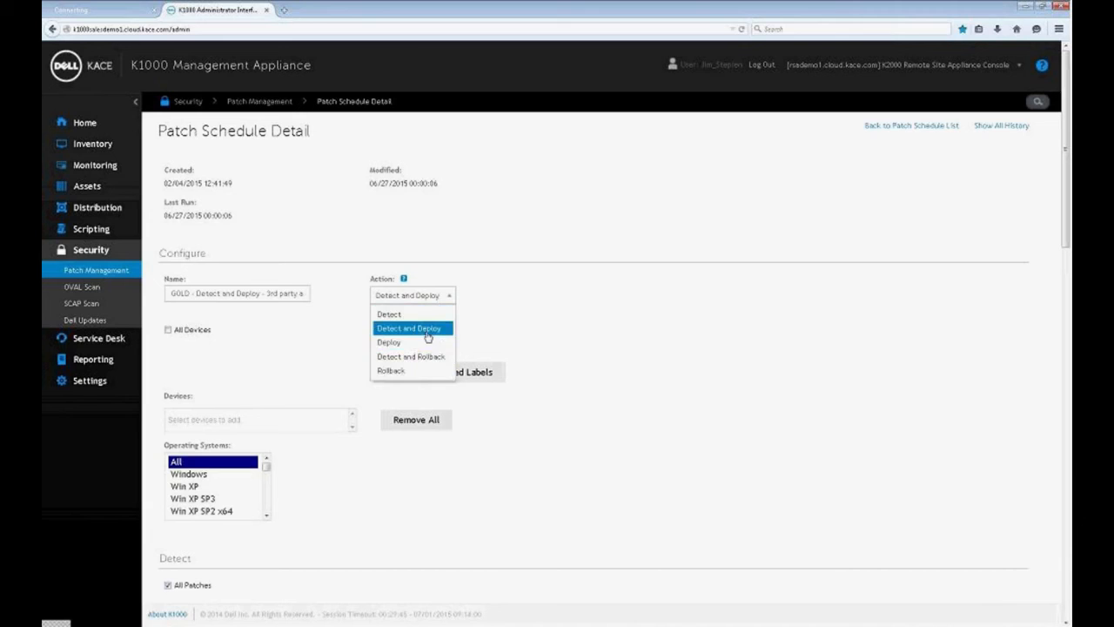
left_click(427, 337)
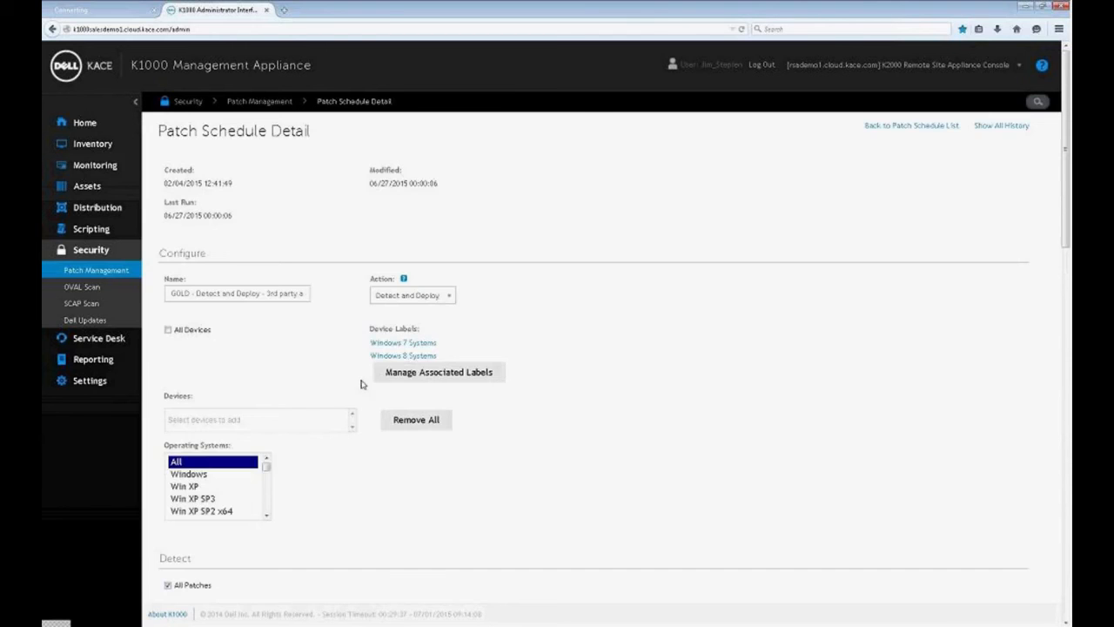
- Review the patch schedule's Detect, Deploy, Notify and Reboot settings, including the available reboot options
scroll(364, 379, "down", 3)
scroll(238, 311, "down", 3)
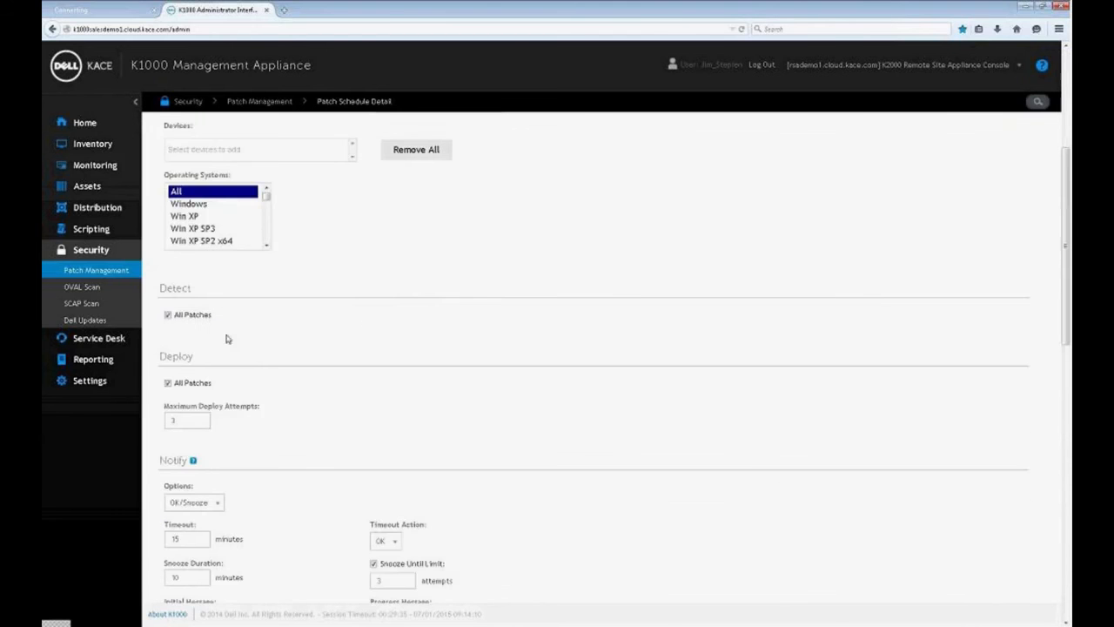
scroll(209, 357, "down", 3)
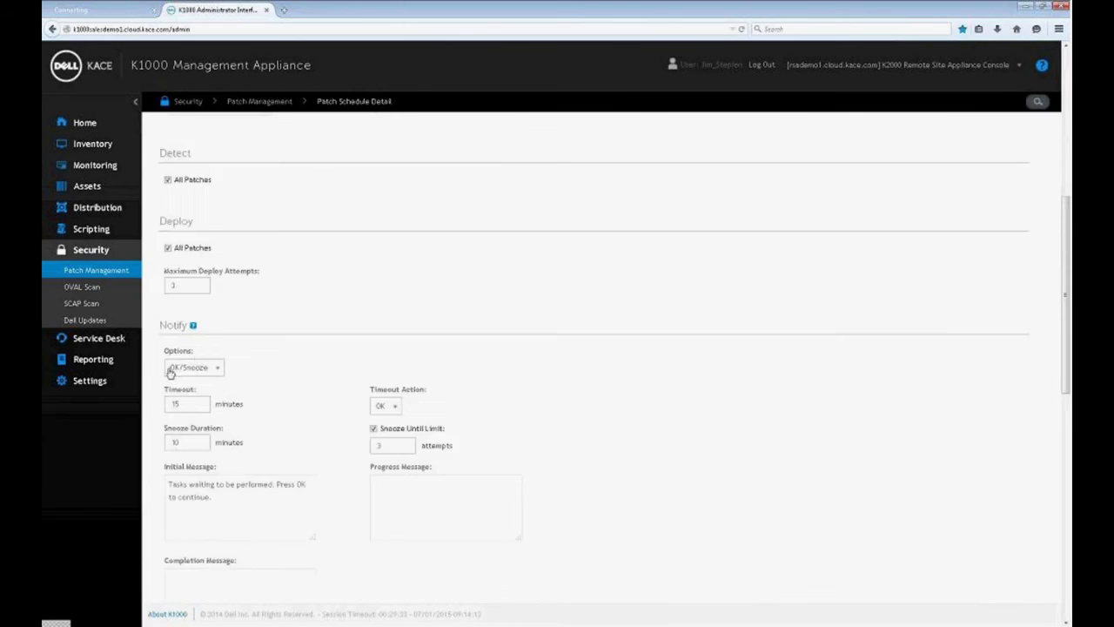
scroll(218, 359, "down", 1)
scroll(218, 360, "down", 1)
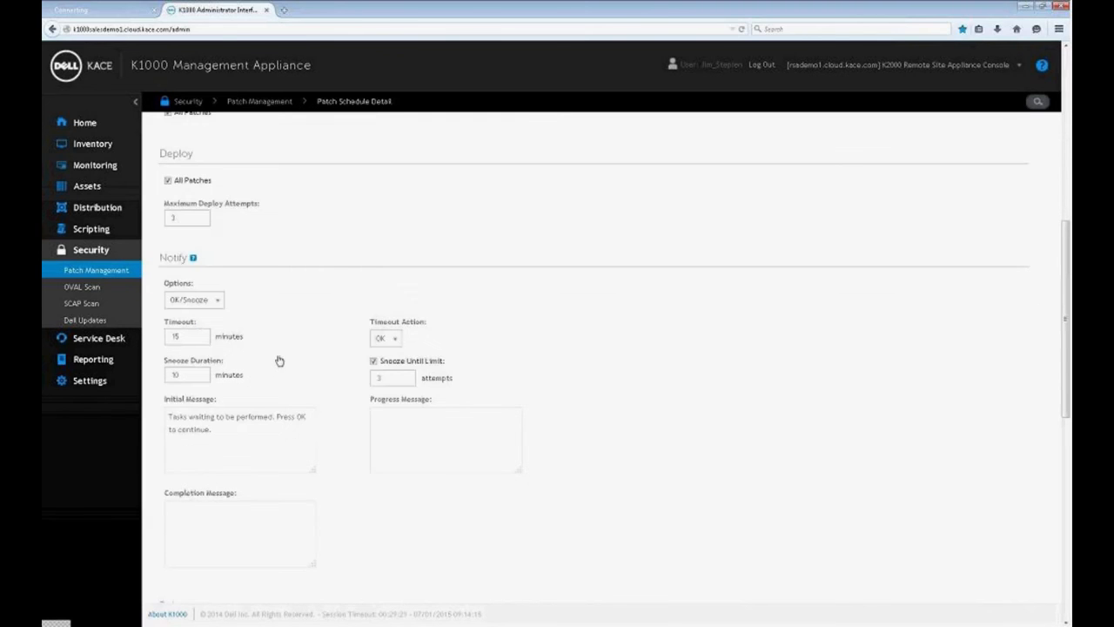
scroll(280, 360, "down", 3)
left_click(237, 397)
scroll(356, 400, "down", 6)
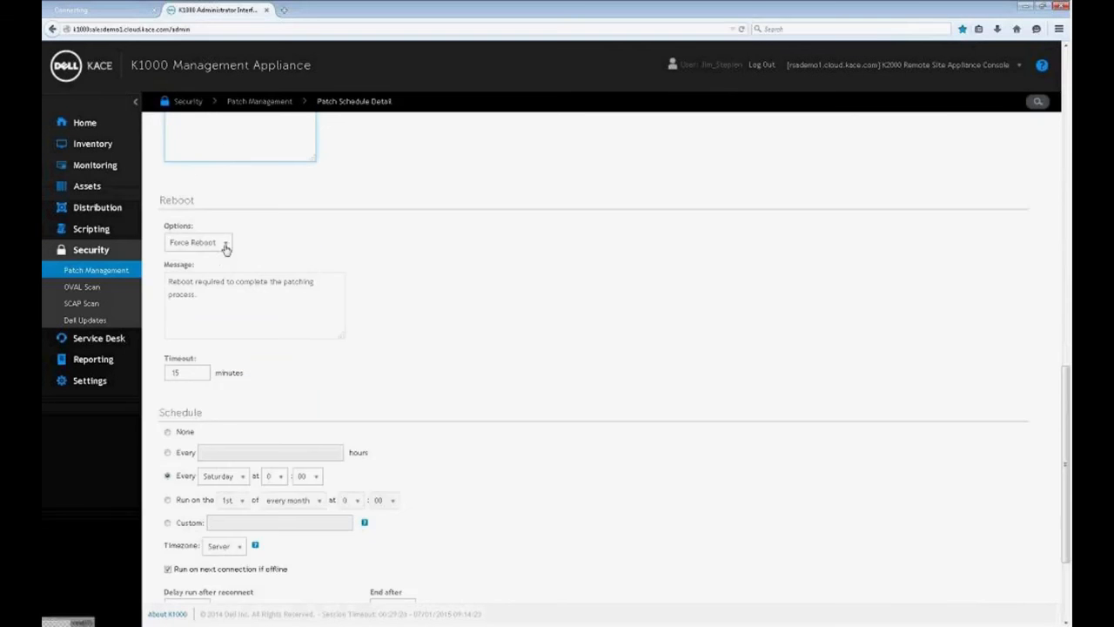
left_click(225, 244)
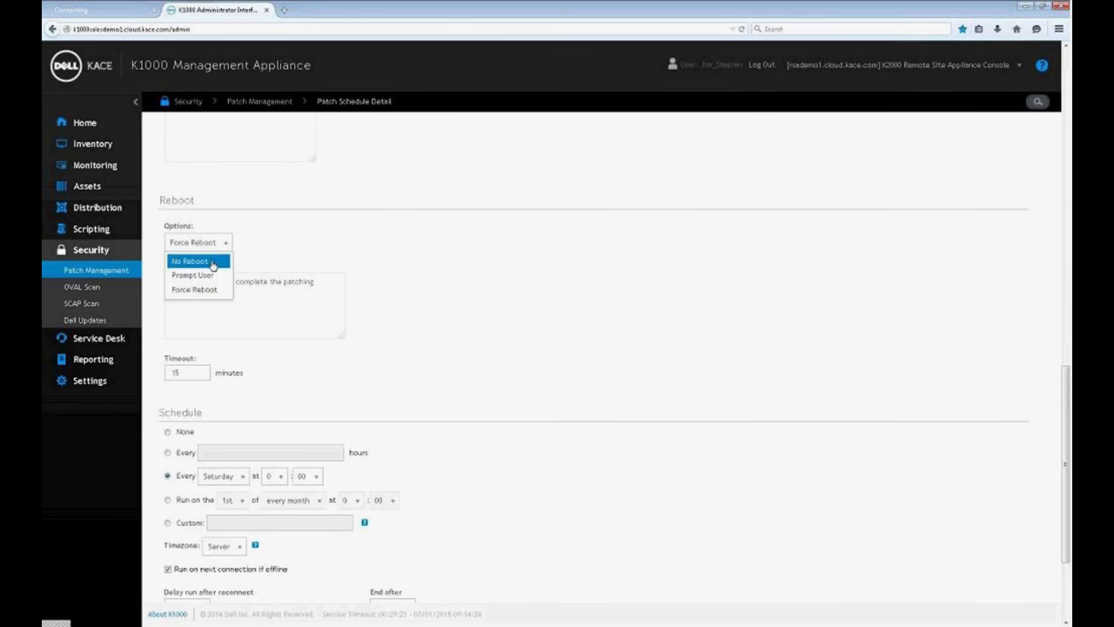
left_click(253, 249)
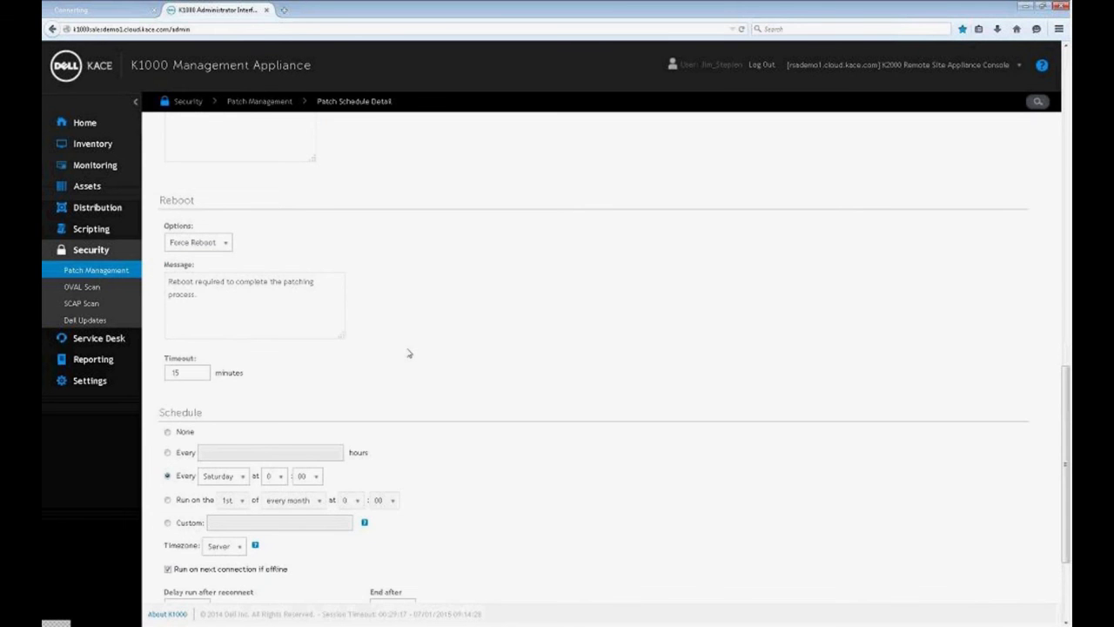
- Go over the whole patch schedule again, from its Configure settings down to the Schedule timing and offline-run options
scroll(410, 348, "up", 6)
scroll(409, 355, "up", 3)
scroll(409, 354, "down", 5)
scroll(430, 398, "up", 8)
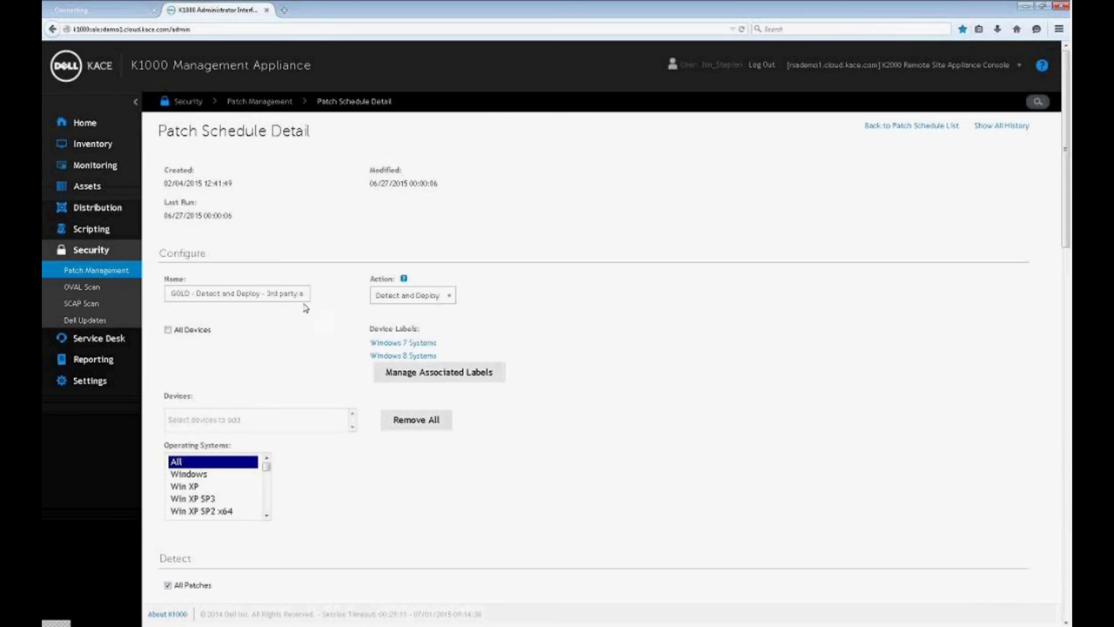
scroll(301, 355, "down", 1)
scroll(342, 392, "down", 5)
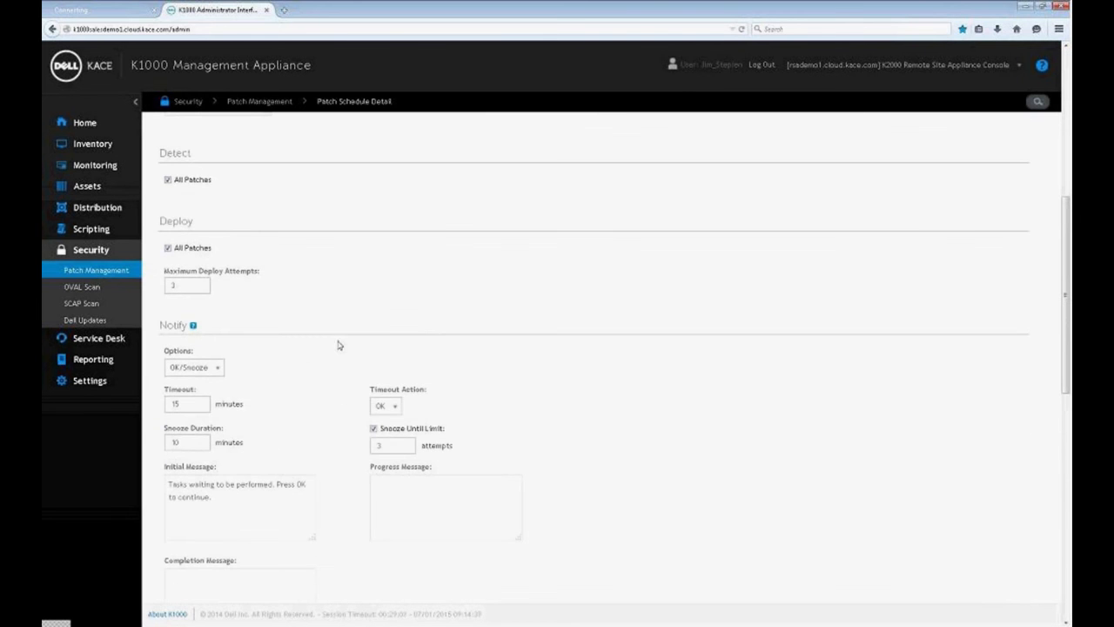
scroll(339, 345, "down", 2)
scroll(339, 345, "down", 5)
scroll(374, 363, "down", 3)
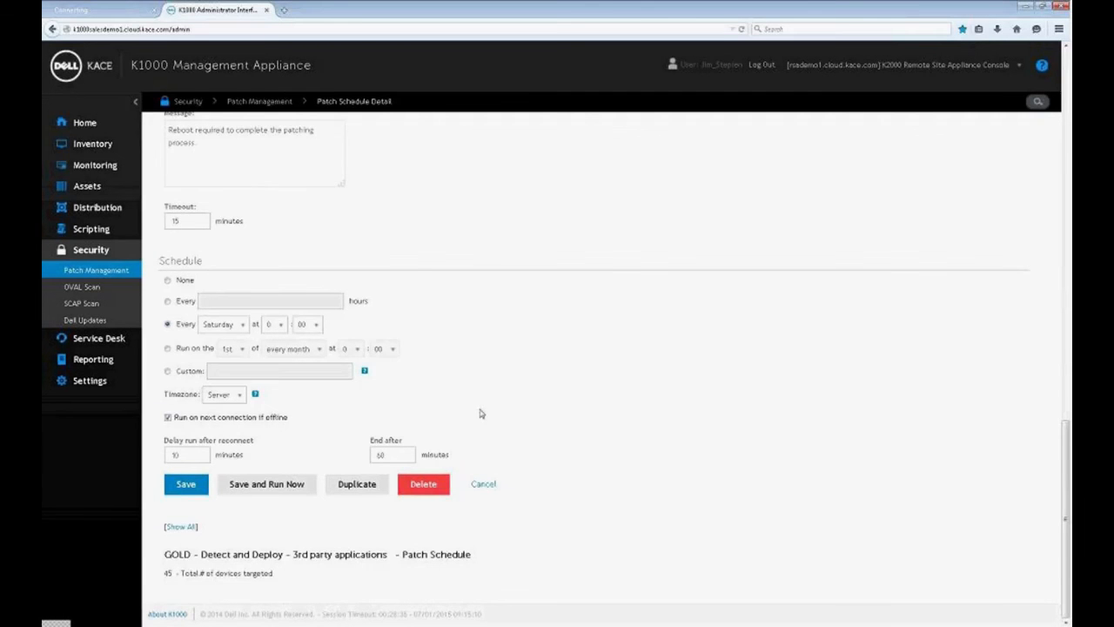
scroll(479, 413, "up", 8)
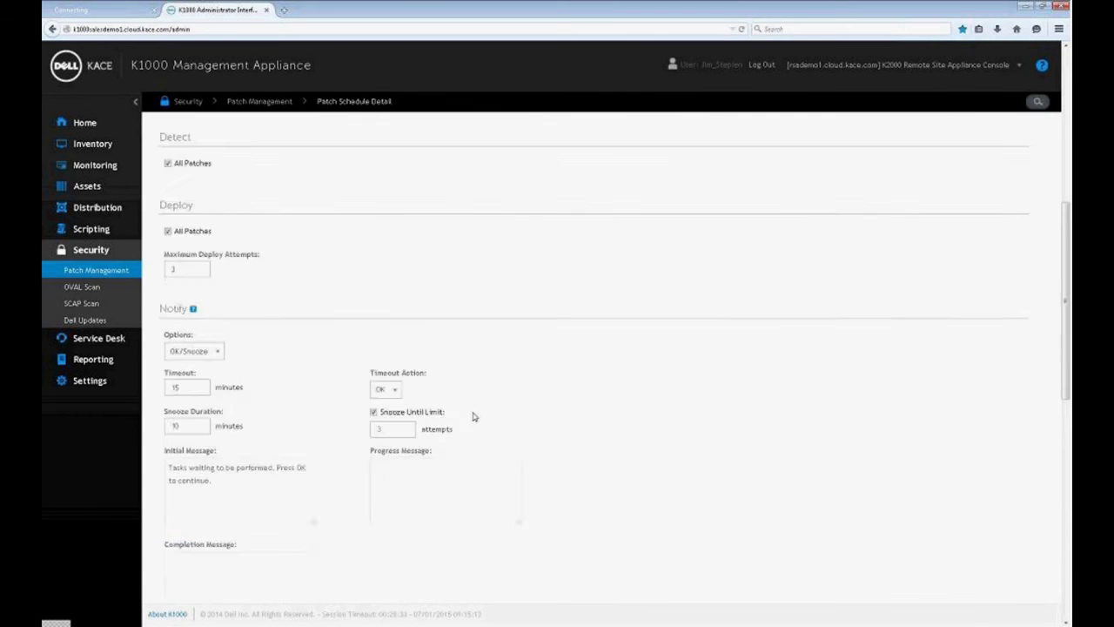
scroll(474, 416, "up", 6)
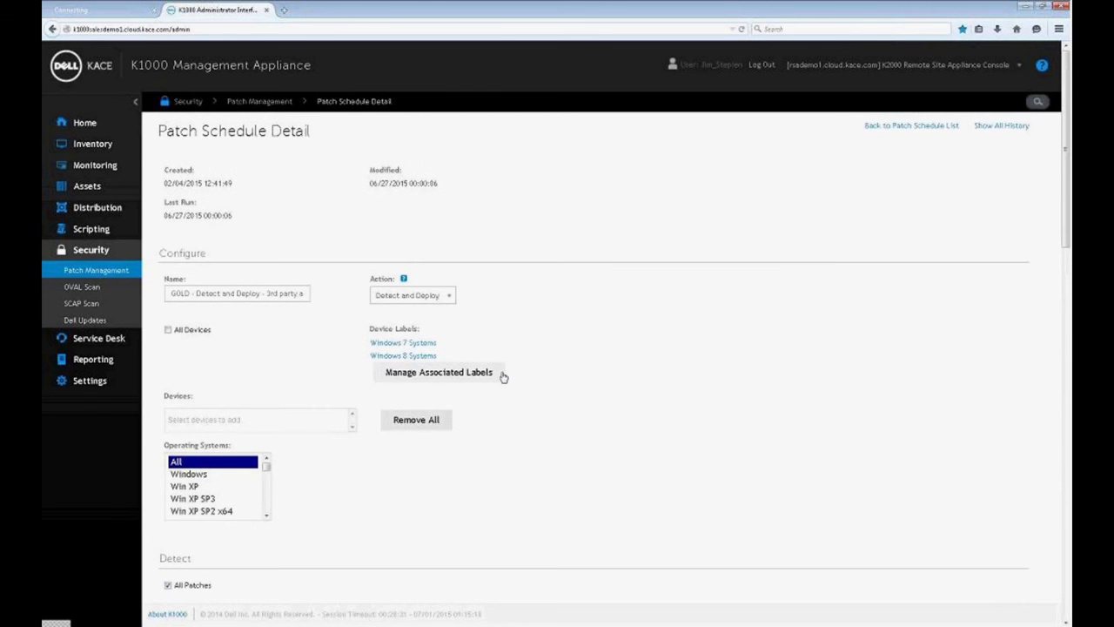
- View the patch-related reports and the report schedules, including the Weekly Patching Summary entry
left_click(95, 304)
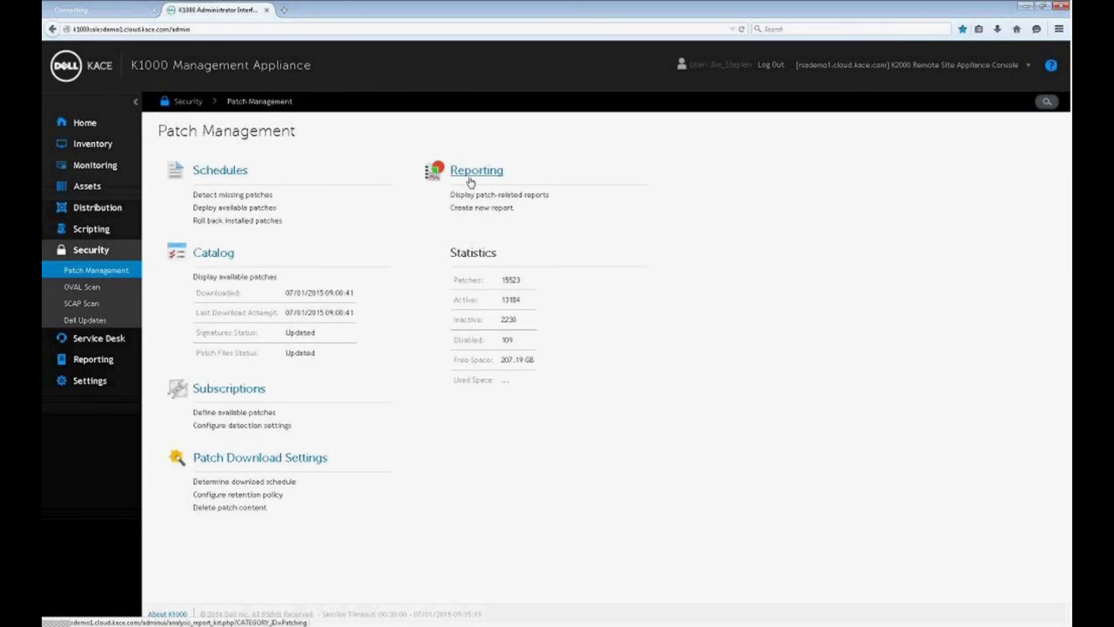
left_click(475, 178)
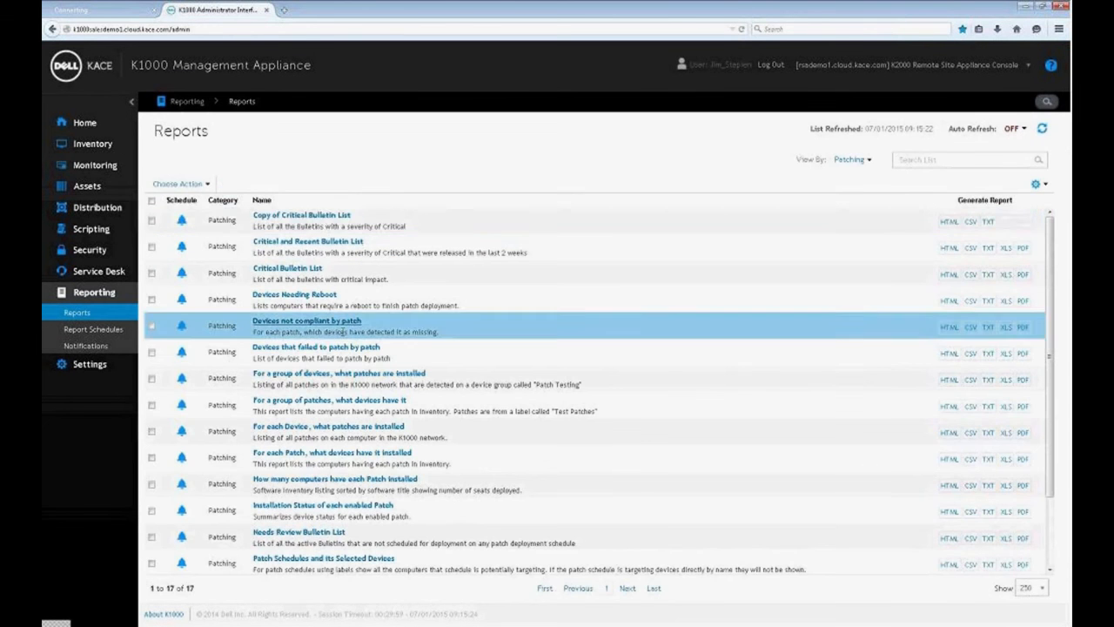
left_click(111, 331)
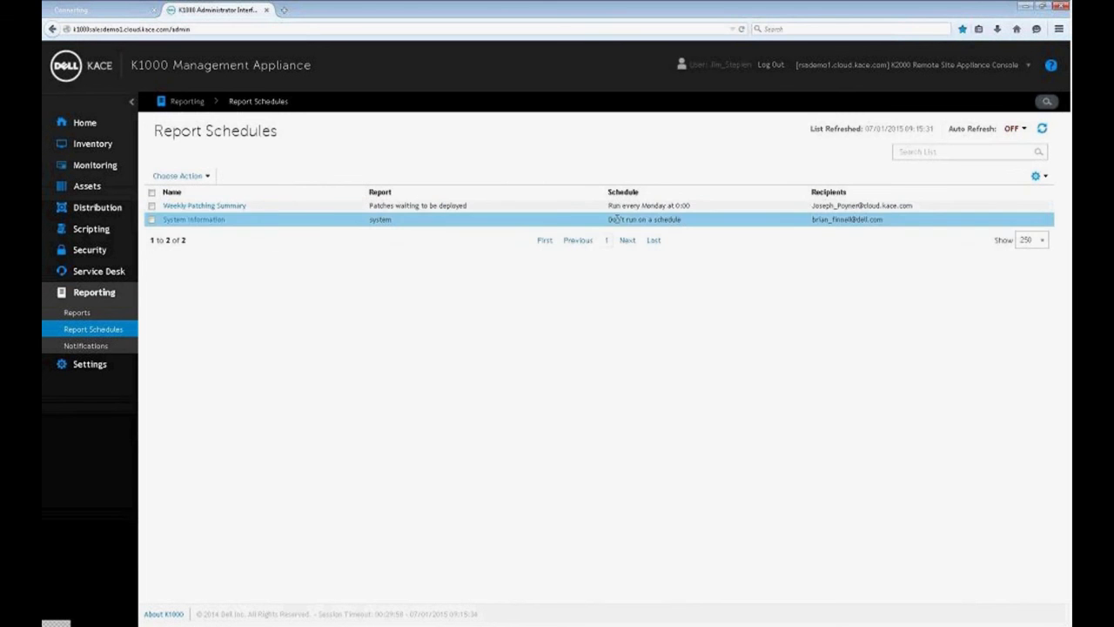
left_click(424, 205)
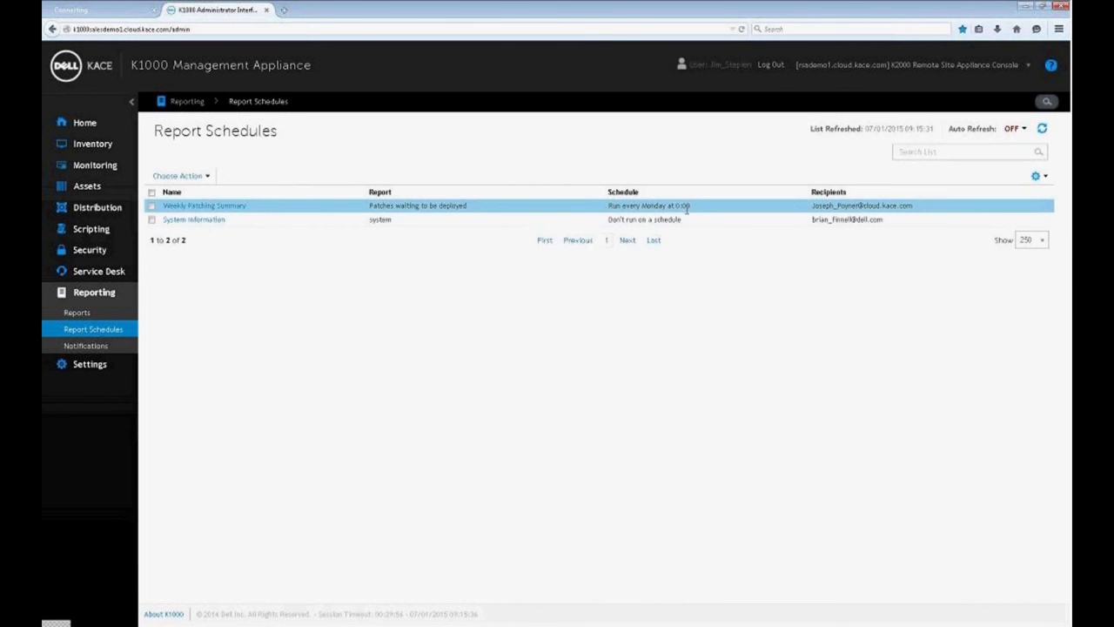
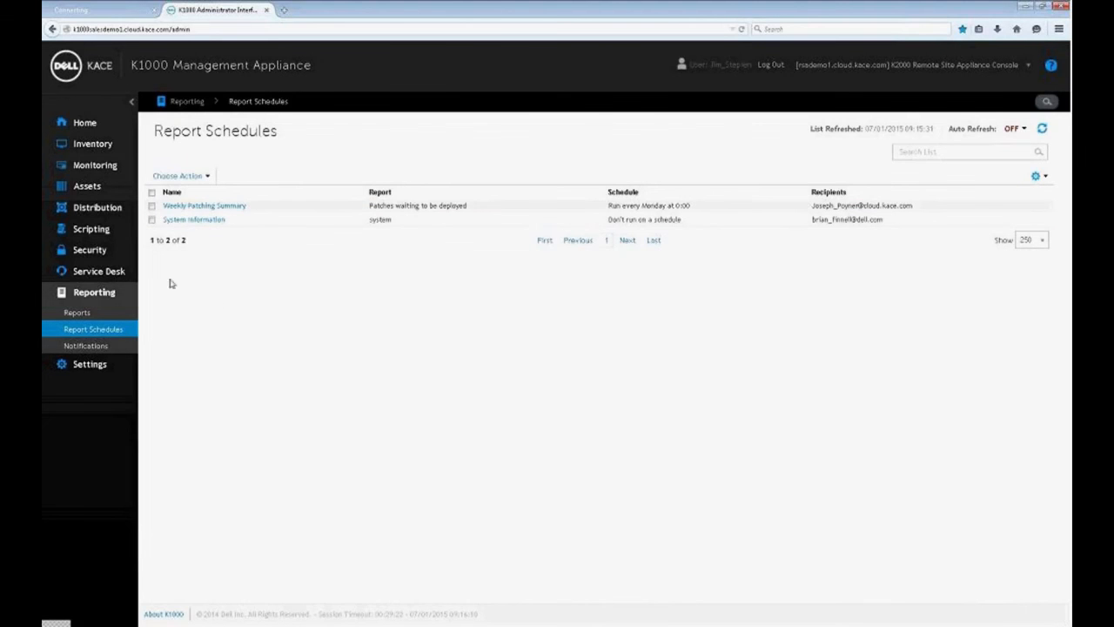
- View the OVAL Scan catalog of vulnerability tests and the SCAP Scan page in the Security section
left_click(92, 251)
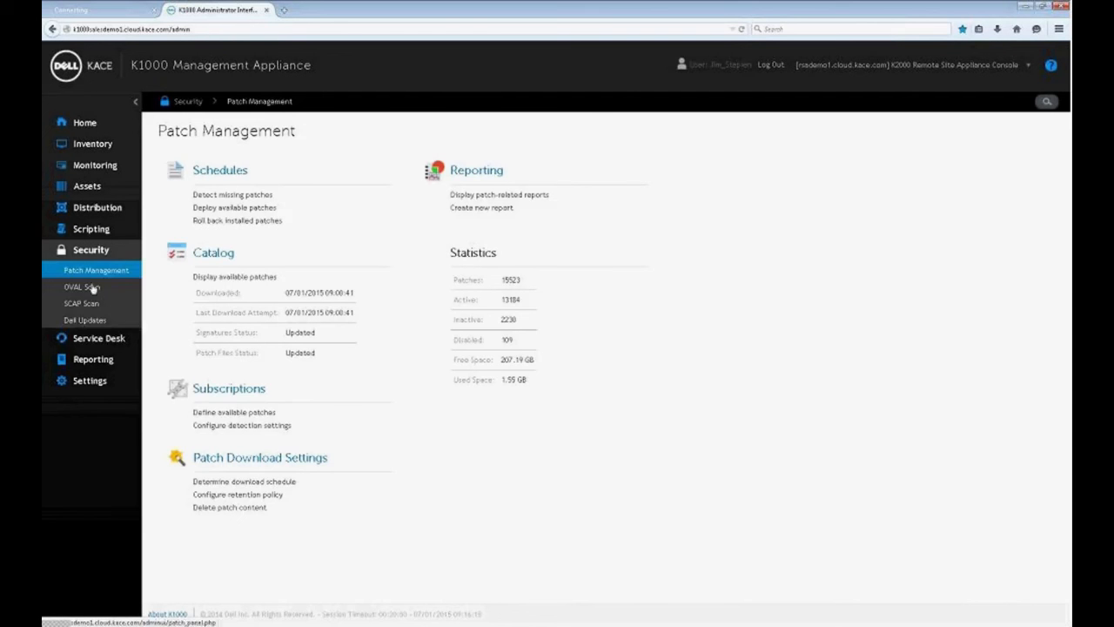
left_click(93, 290)
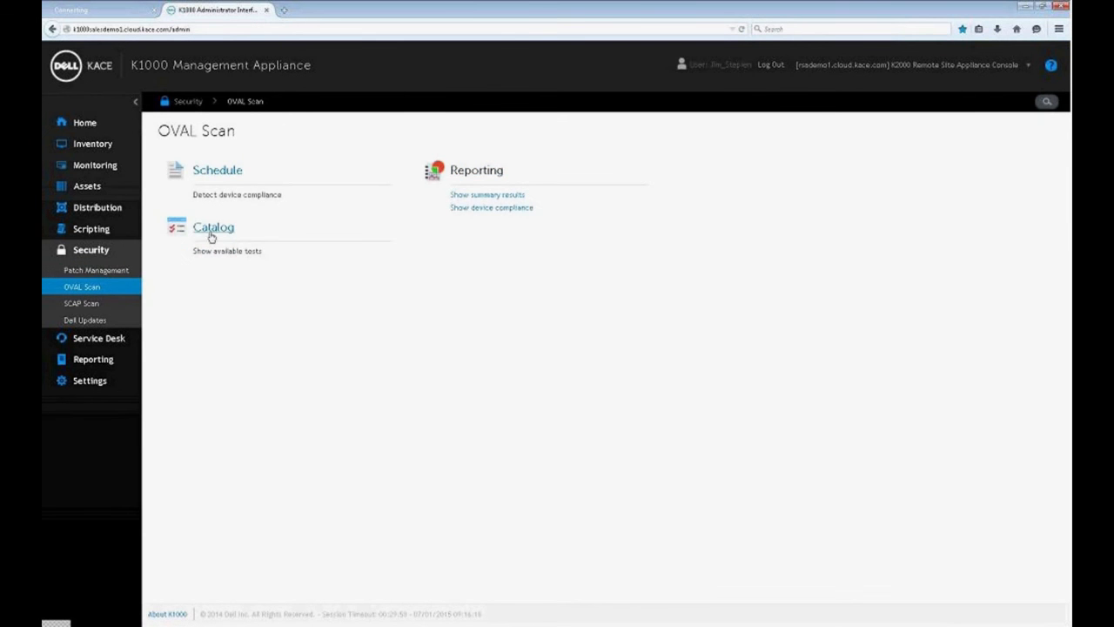
left_click(218, 236)
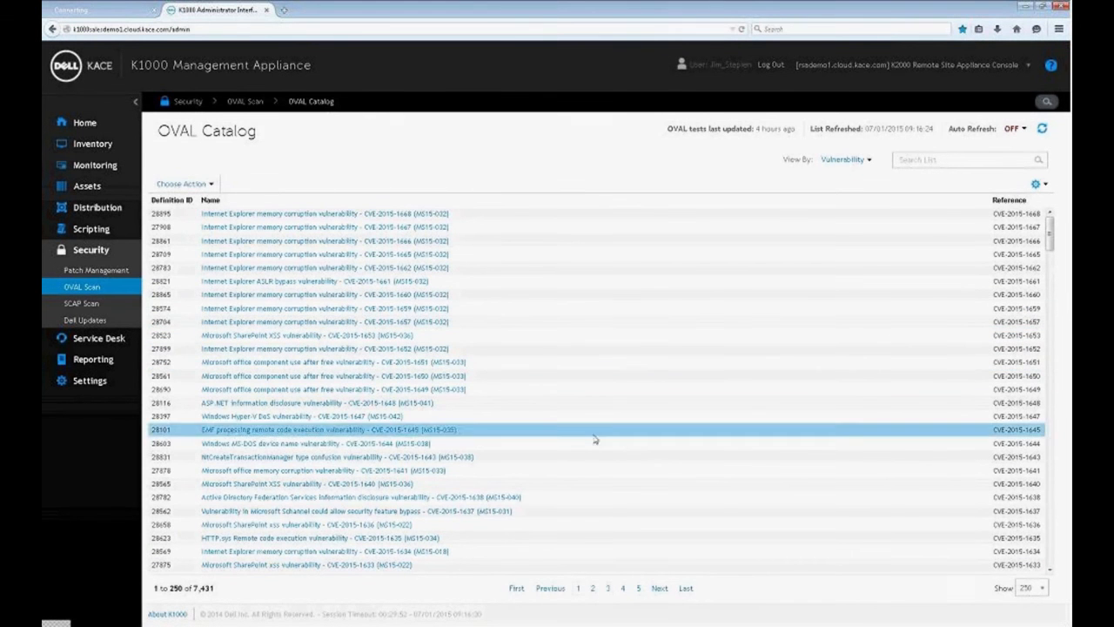
left_click(94, 305)
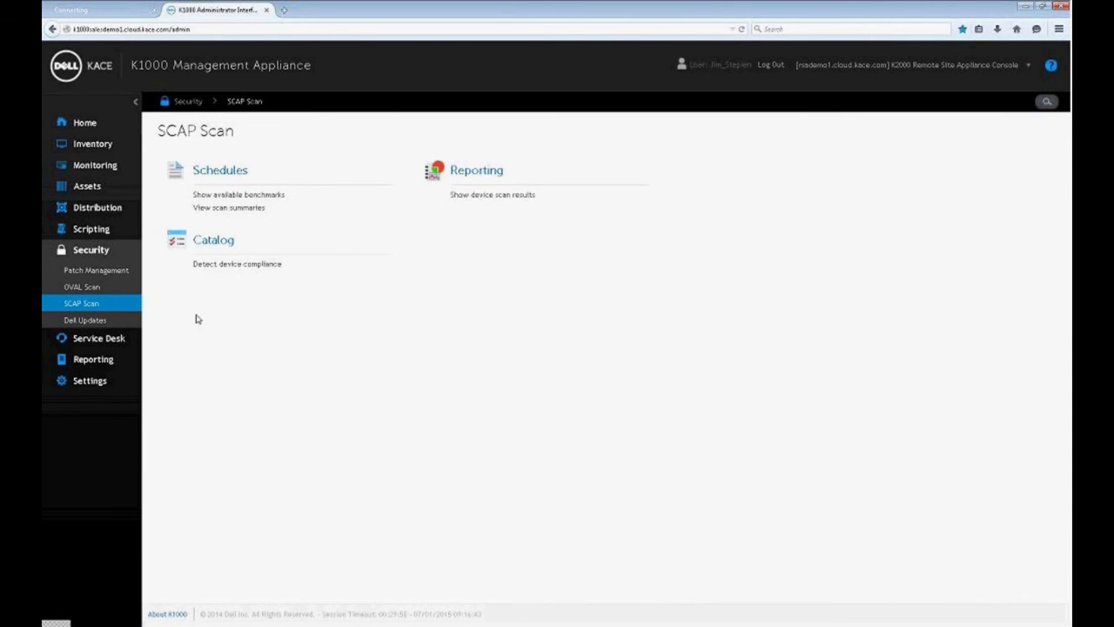
- Open the Dell Updates catalog and look through the listed driver, firmware and application packages
left_click(104, 322)
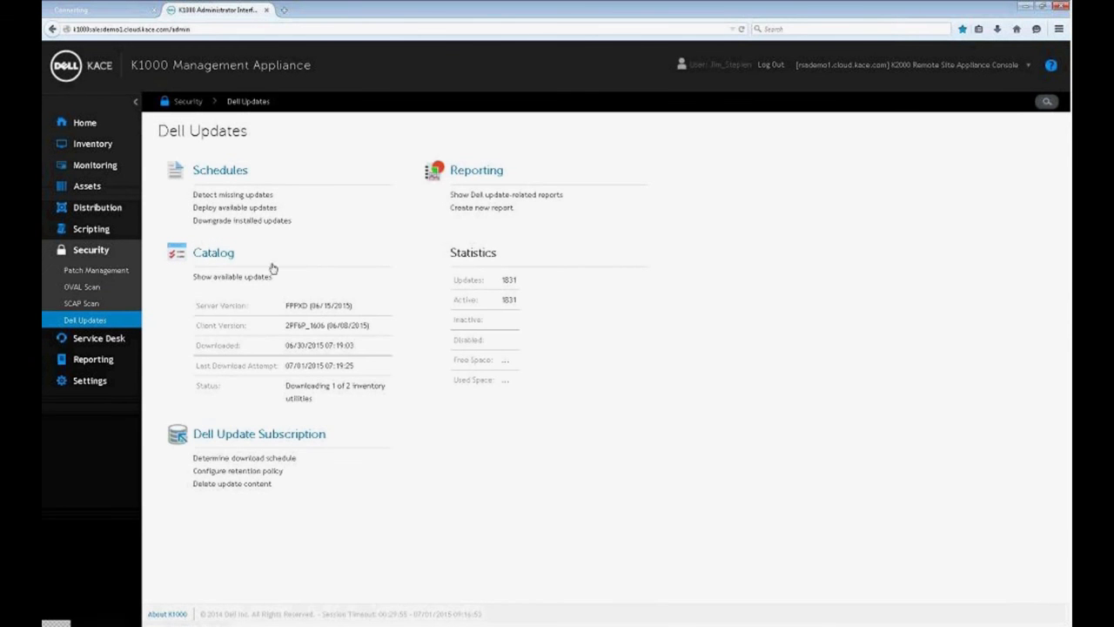
left_click(223, 258)
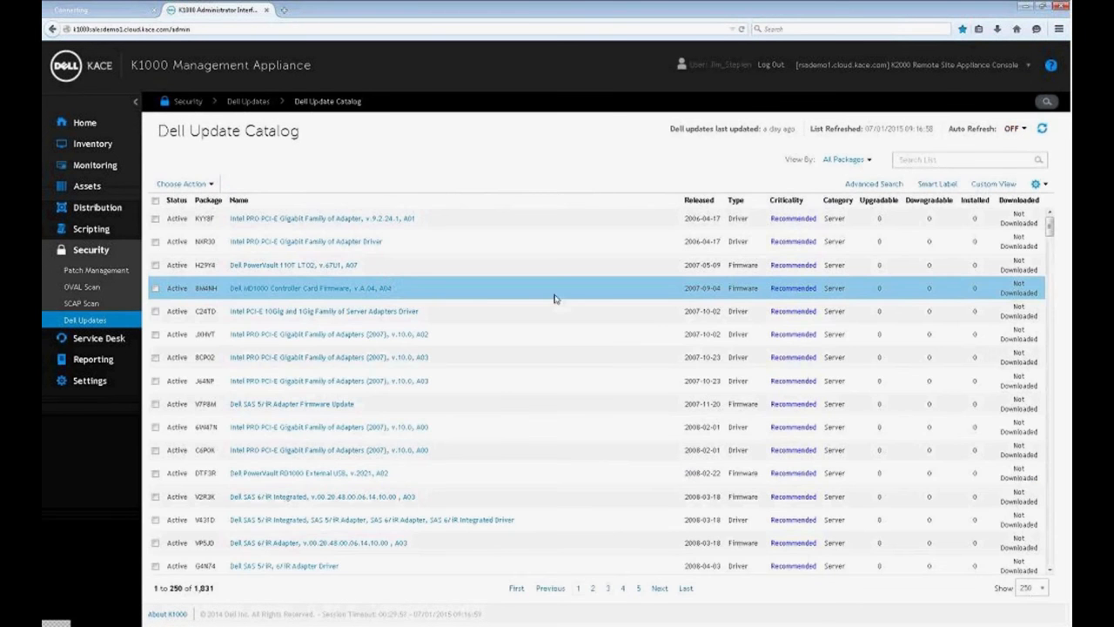
scroll(635, 305, "down", 4)
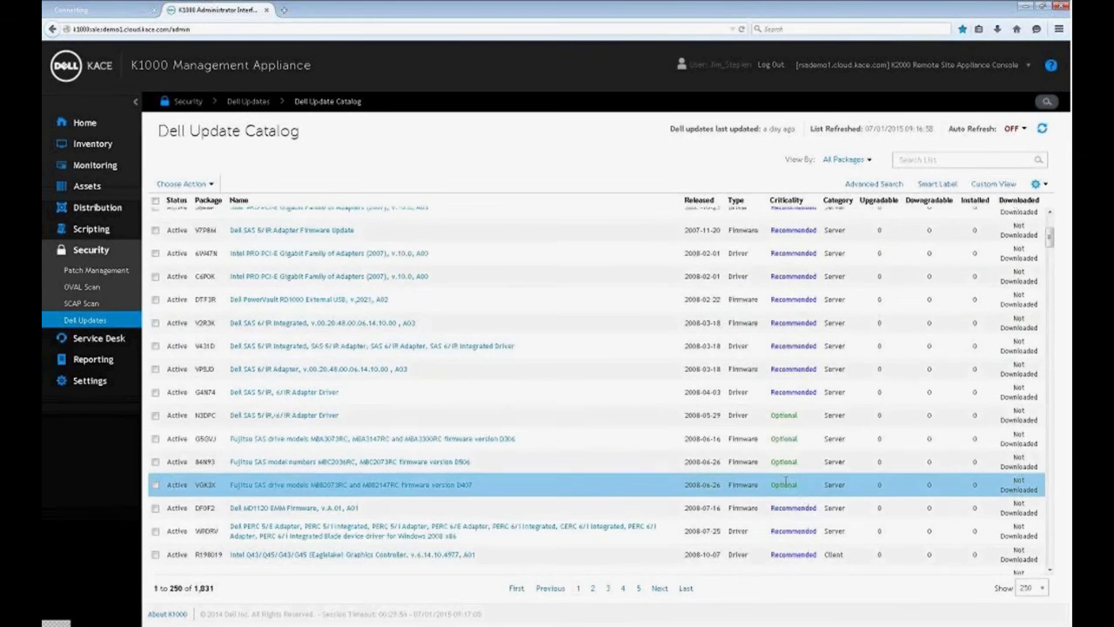
scroll(788, 479, "down", 5)
scroll(788, 479, "down", 1)
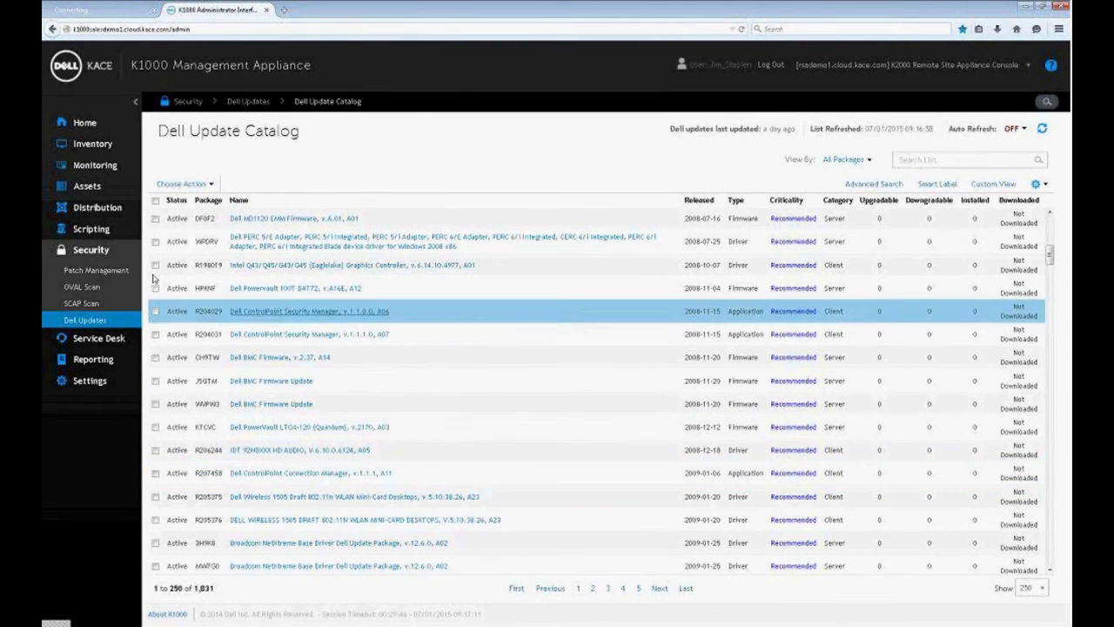
- Open the "GOLD - Dell BIOS and Drivers Inventory" schedule from the Dell update schedules
left_click(87, 328)
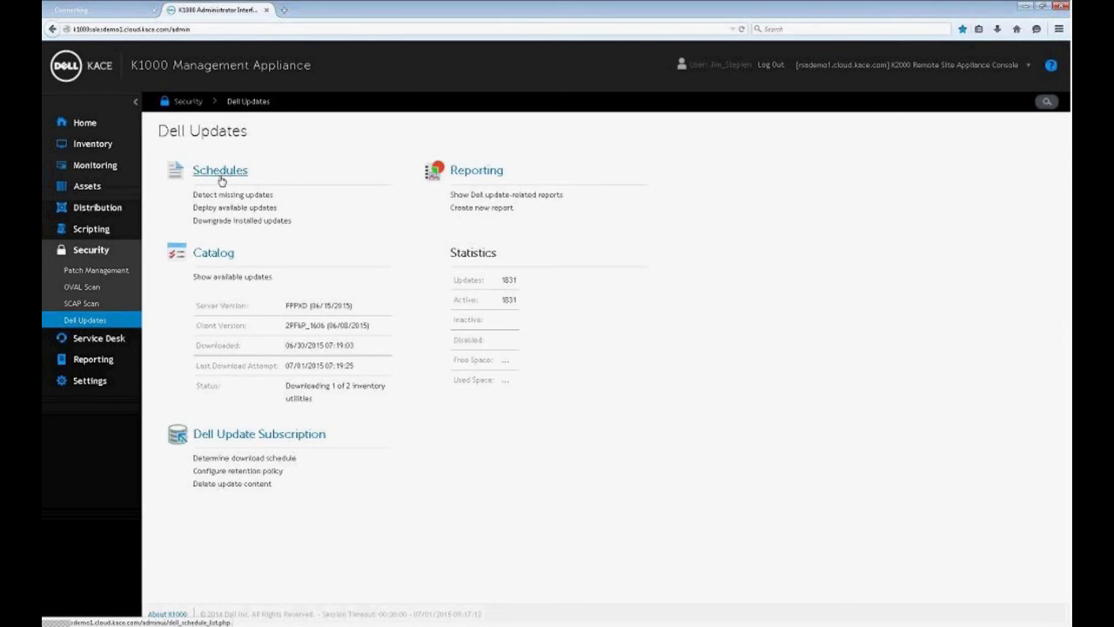
left_click(221, 180)
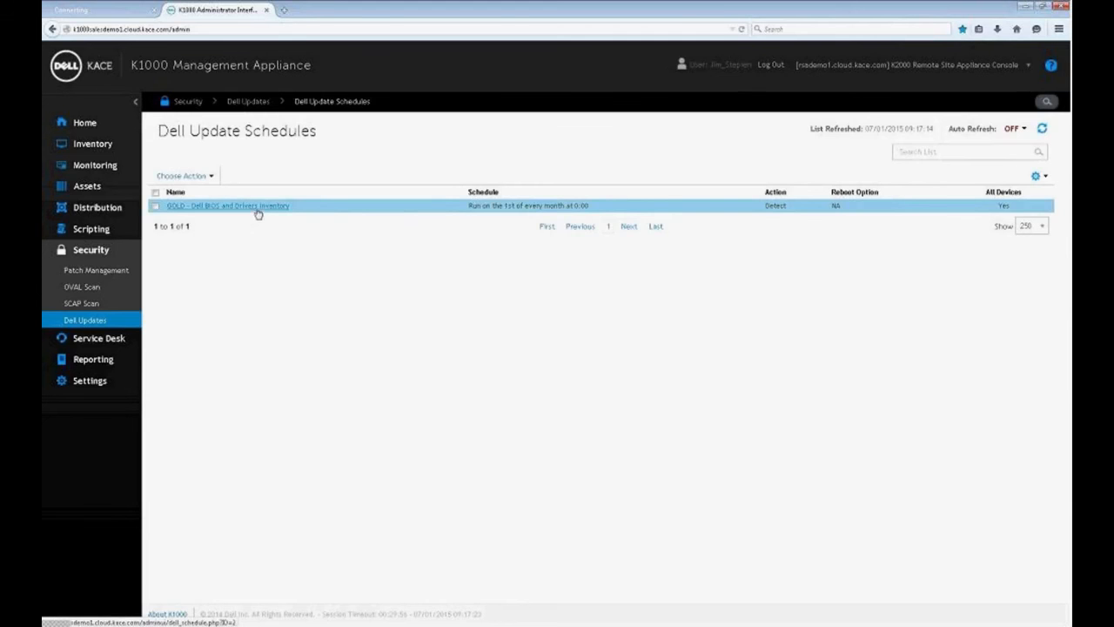
left_click(231, 207)
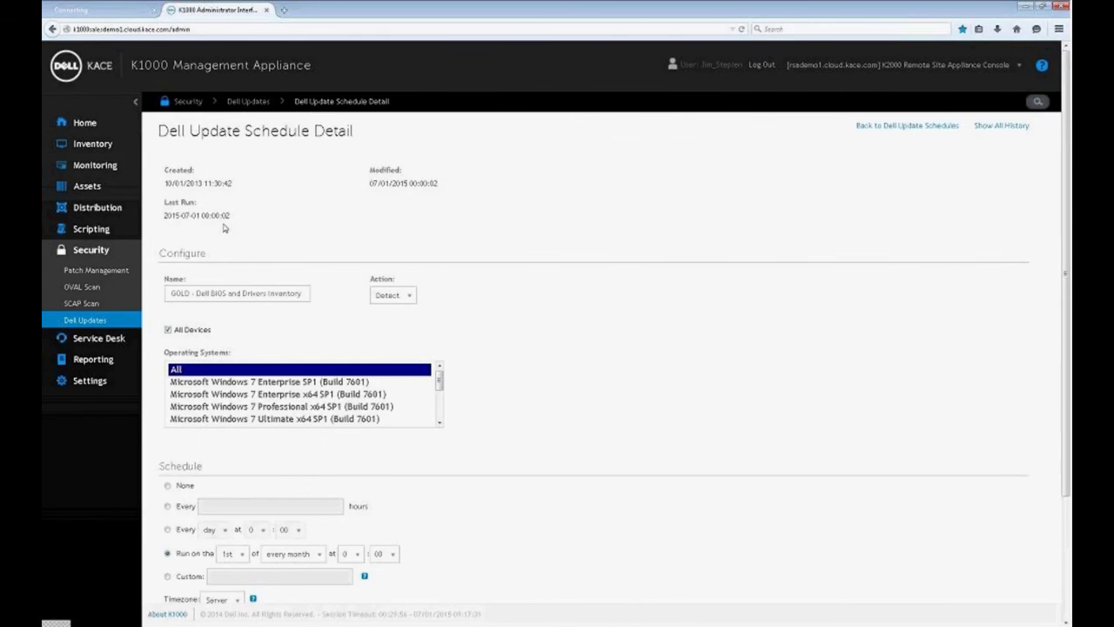
- Review the Dell update schedule's configuration and timing settings, including the available Action choices
scroll(626, 302, "down", 3)
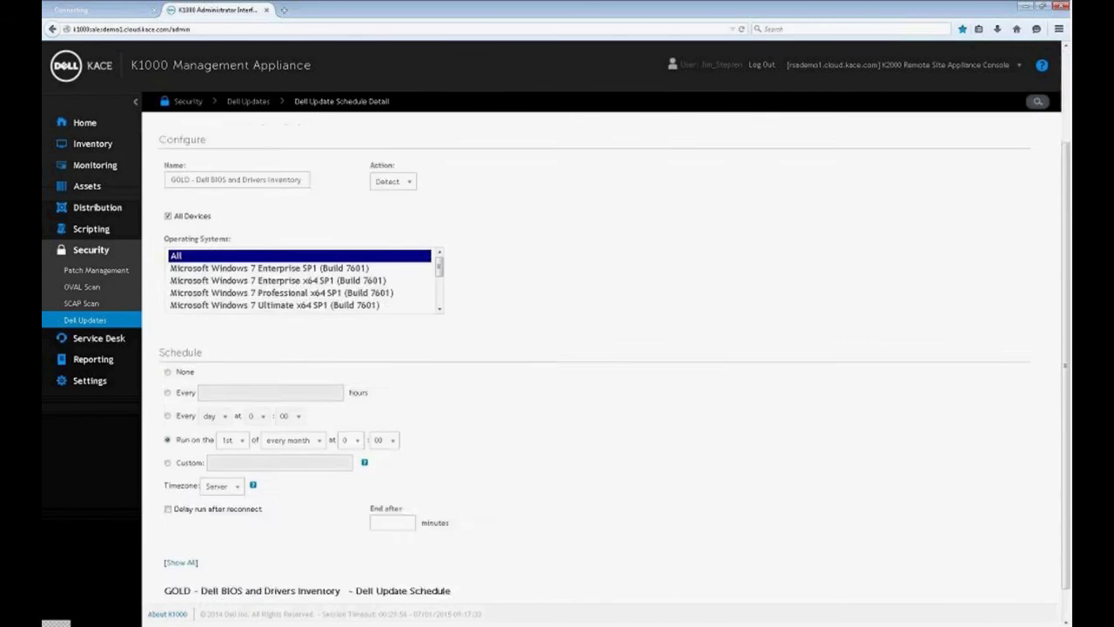
scroll(593, 311, "up", 3)
left_click(407, 298)
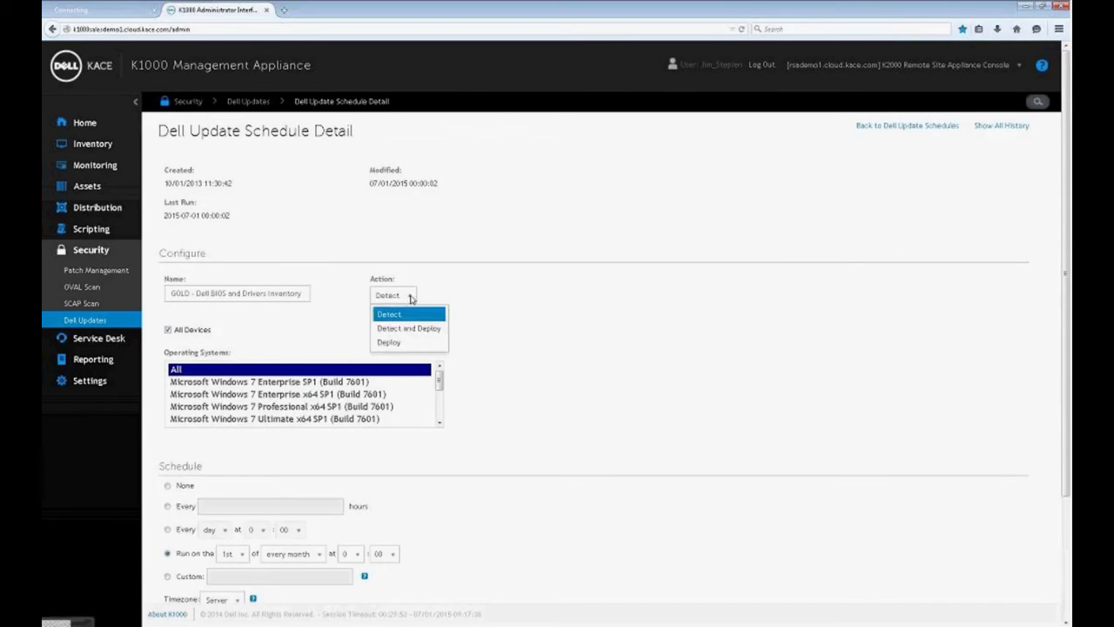
left_click(411, 299)
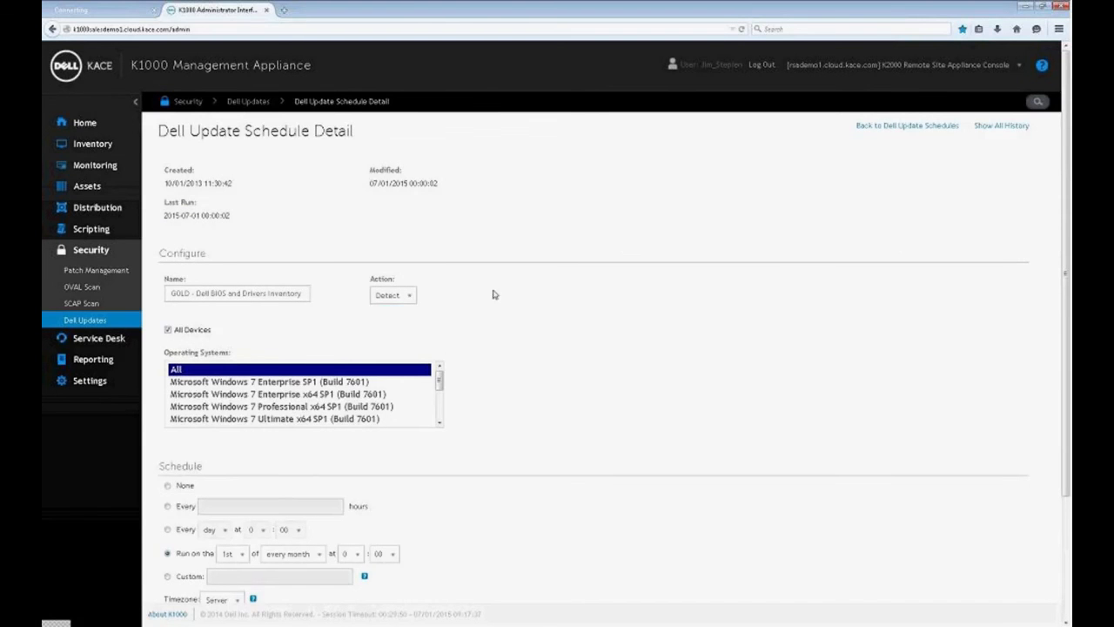
scroll(494, 300, "down", 3)
scroll(503, 383, "up", 3)
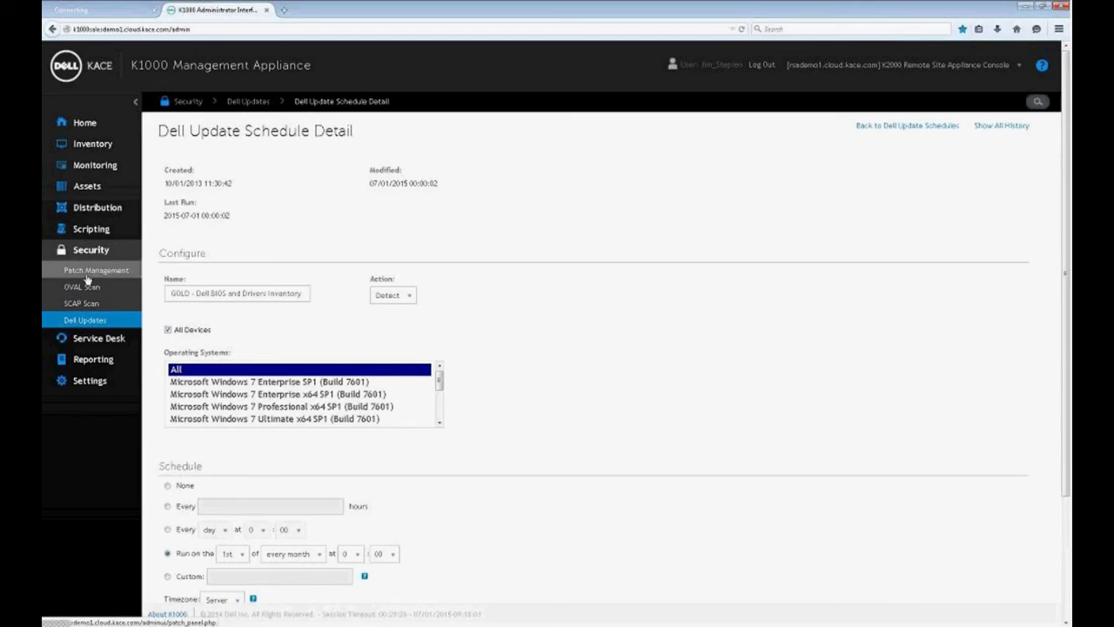
- Look over the Service Desk Configuration page, and set the Service Desk ticket list to show All Tickets across all queues
left_click(90, 345)
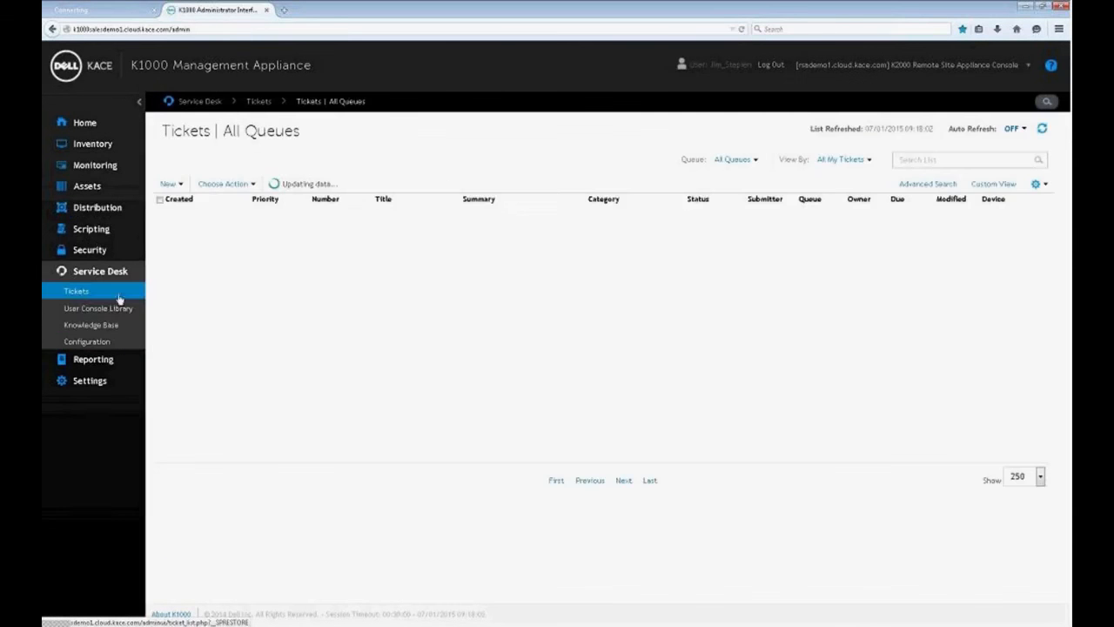
left_click(92, 347)
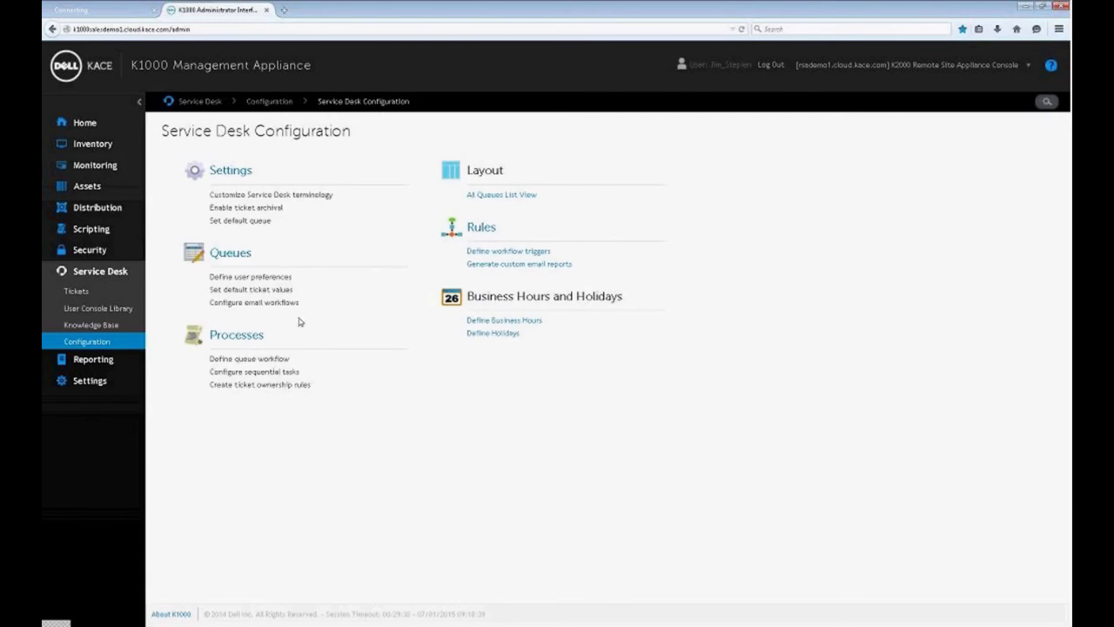
left_click(76, 291)
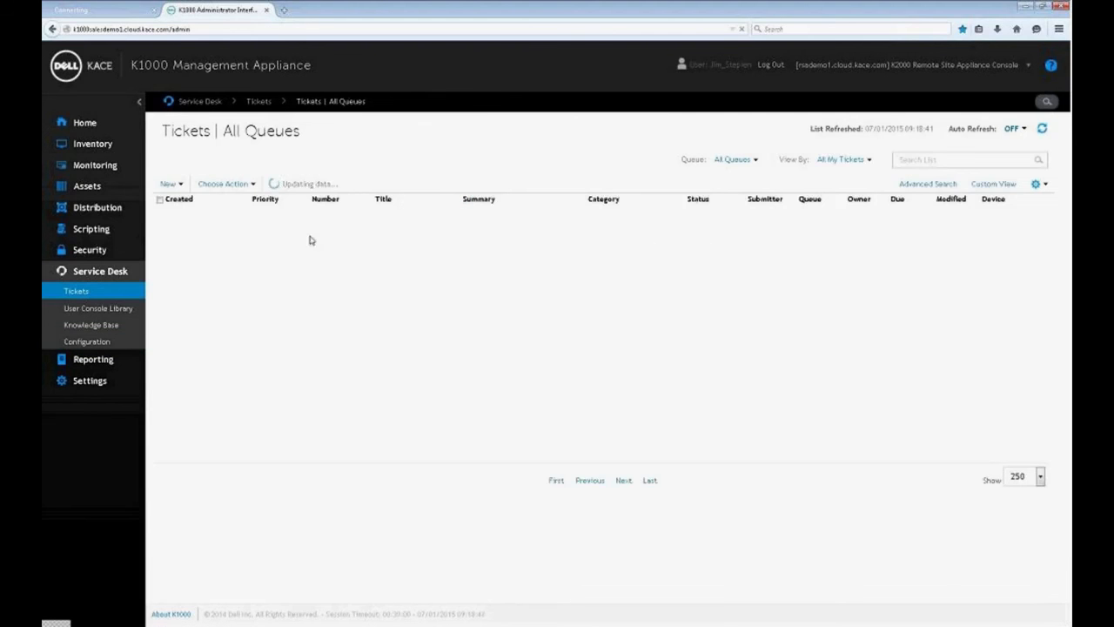
left_click(874, 163)
mouse_move(845, 182)
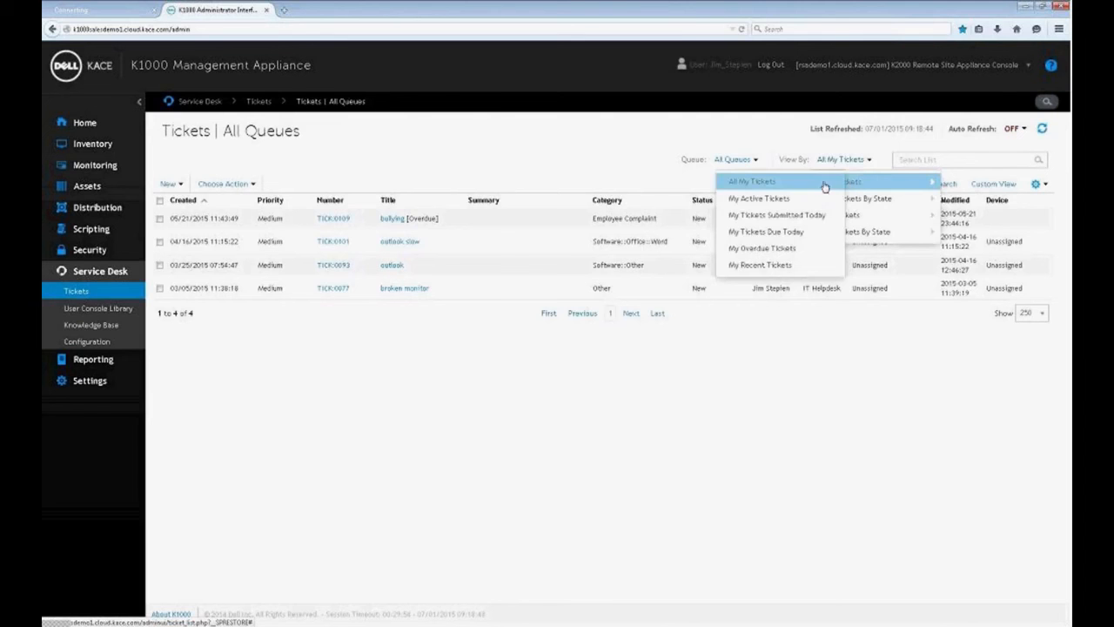
mouse_move(908, 225)
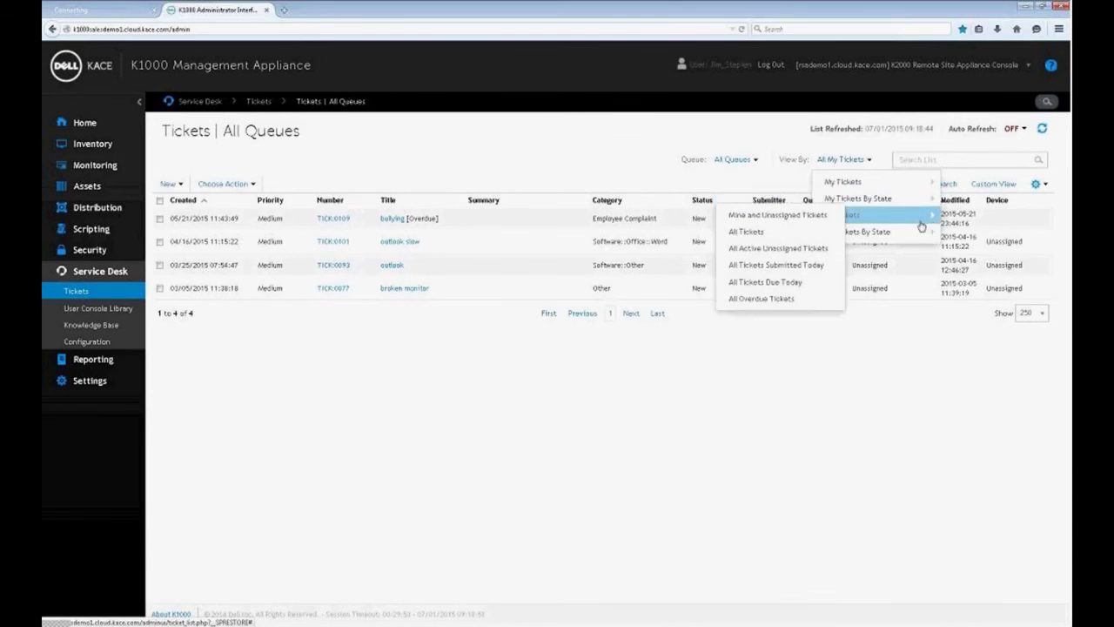
left_click(766, 232)
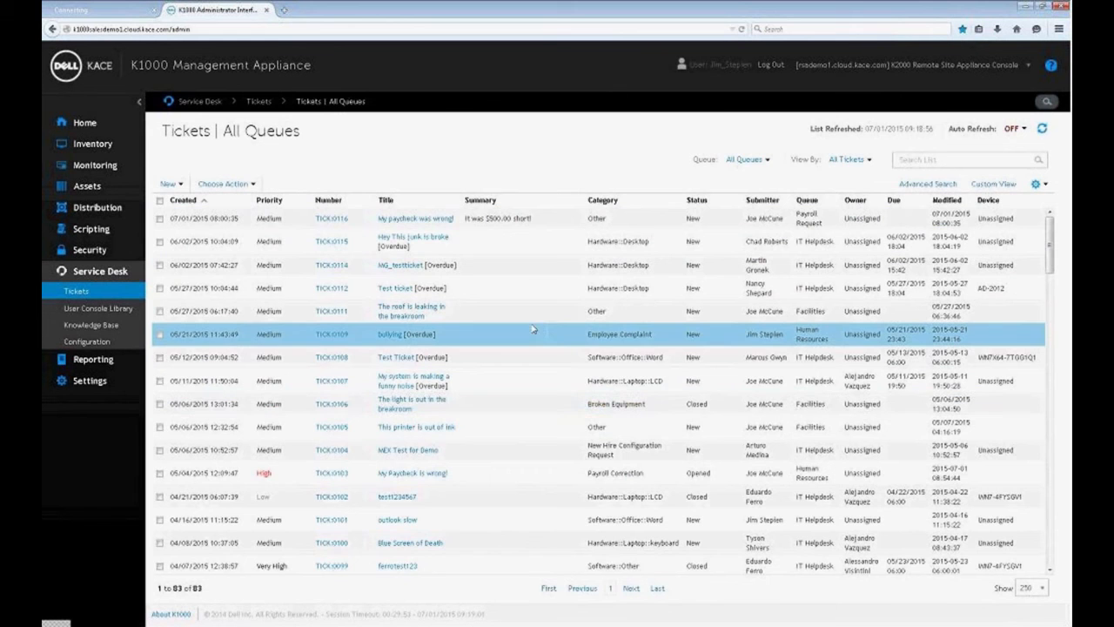
scroll(535, 329, "down", 1)
scroll(537, 329, "up", 1)
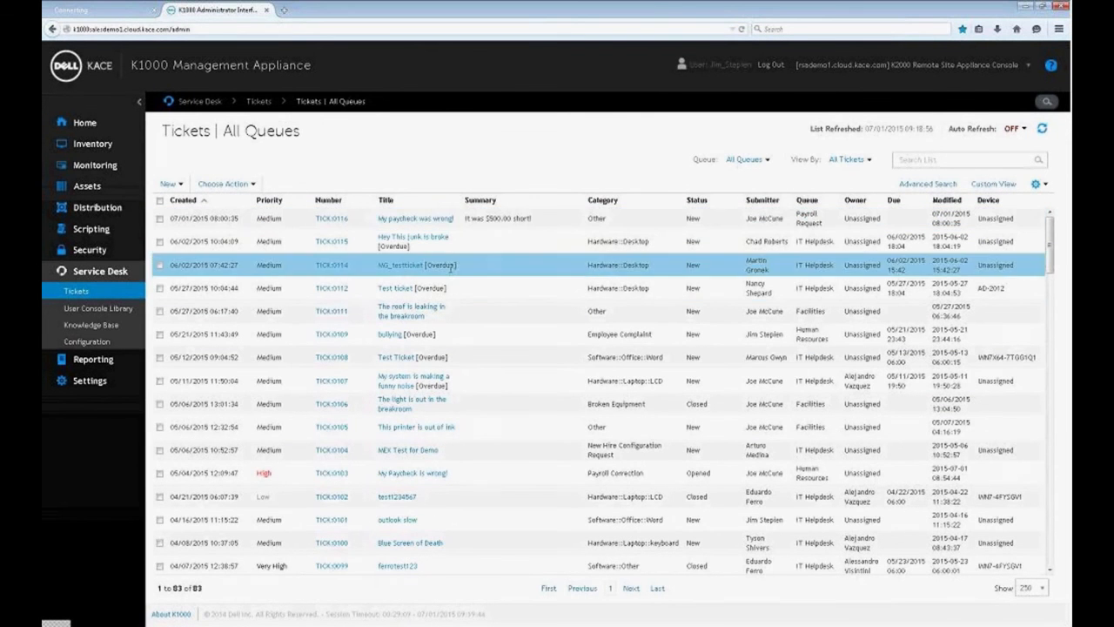
- Open the MG_testticket ticket and review its detail fields, related ticket information, comments section and history
left_click(406, 268)
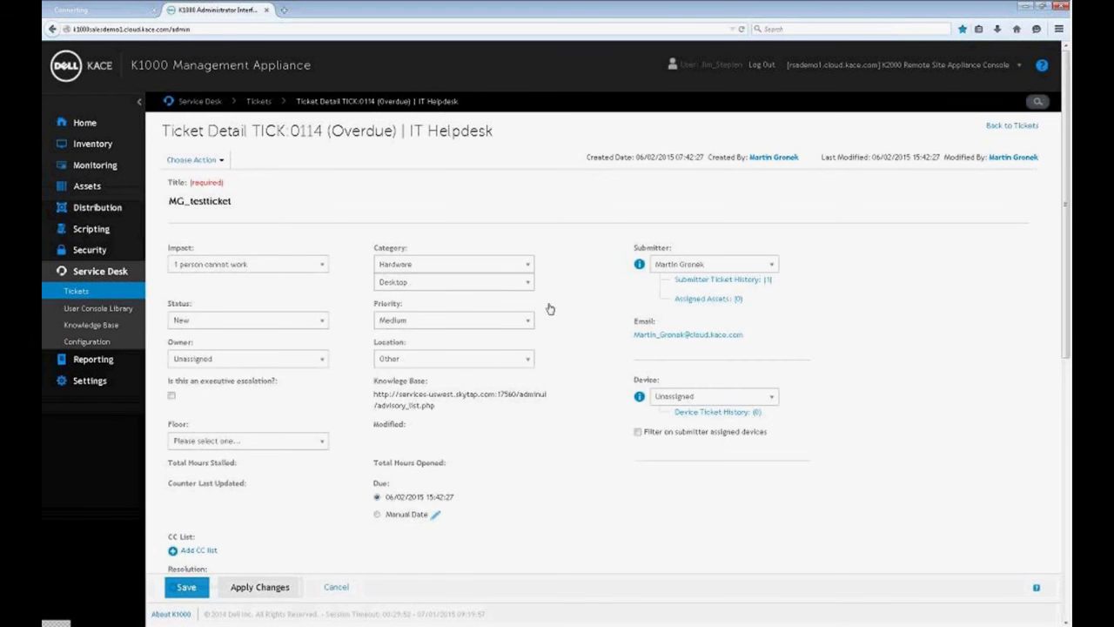
scroll(311, 286, "down", 2)
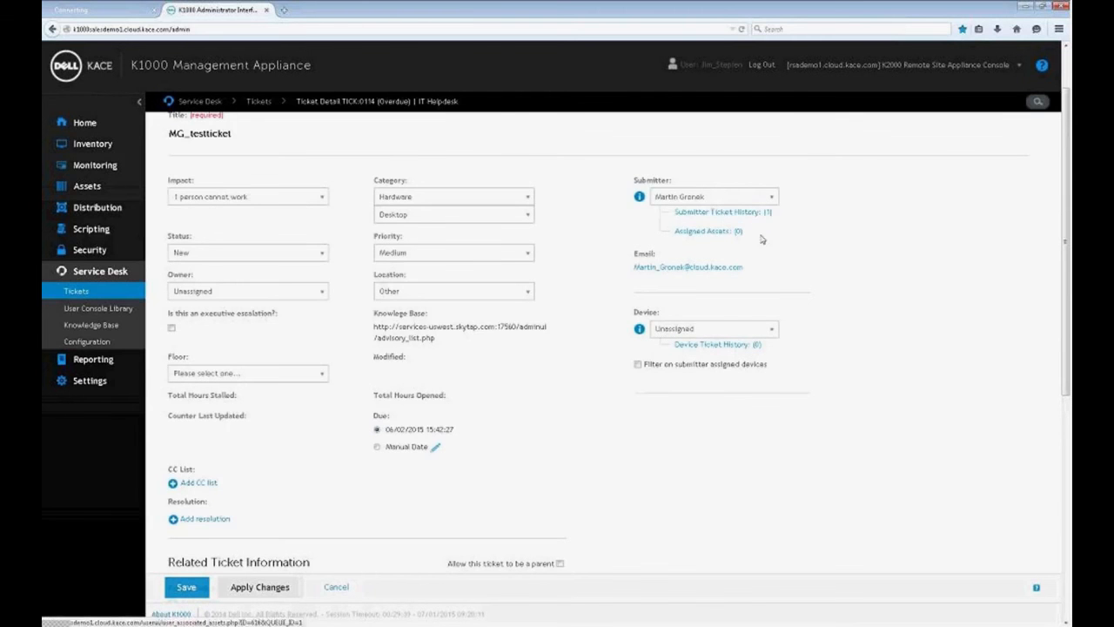
scroll(565, 297, "down", 3)
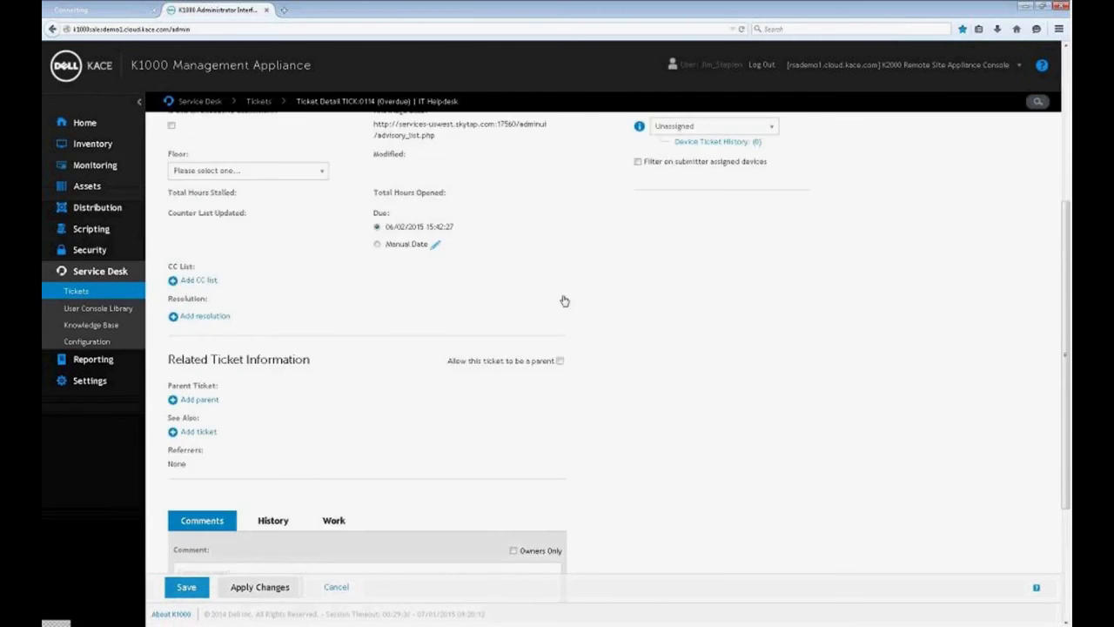
scroll(565, 300, "down", 1)
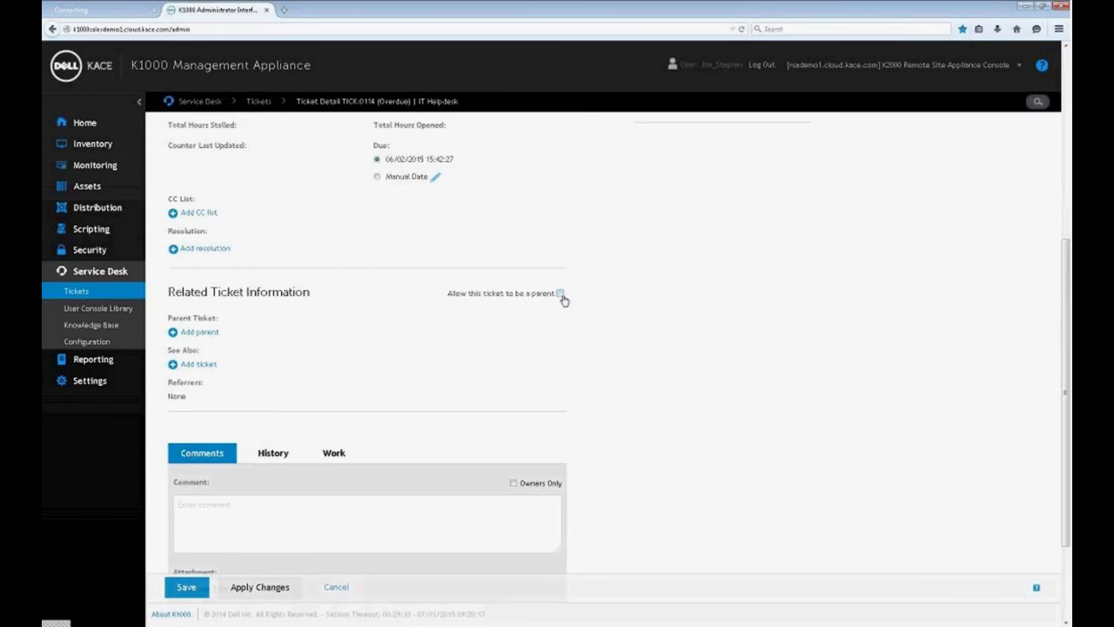
scroll(552, 391, "down", 2)
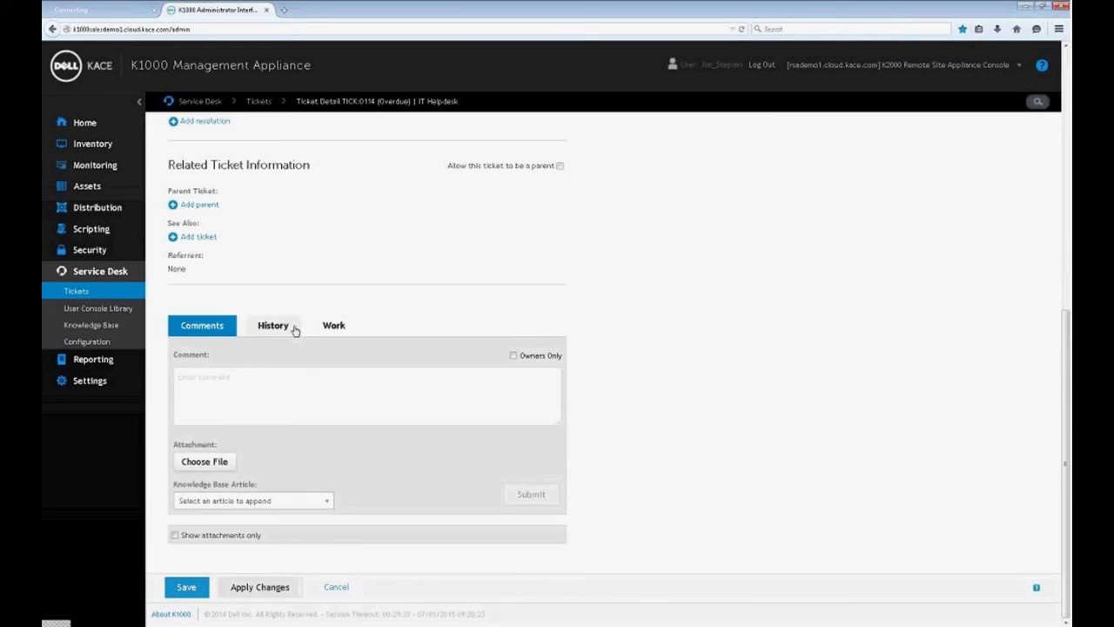
left_click(264, 329)
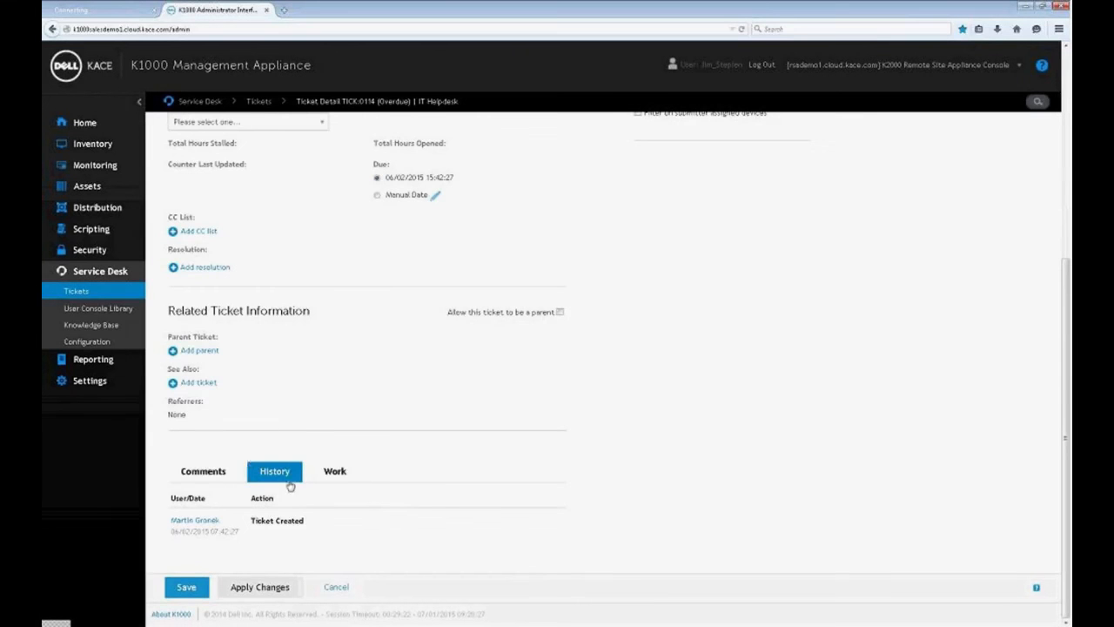
- Add a work entry from 4:00 to 5:00 with the note "fixed issue" to the ticket and save the ticket
left_click(338, 470)
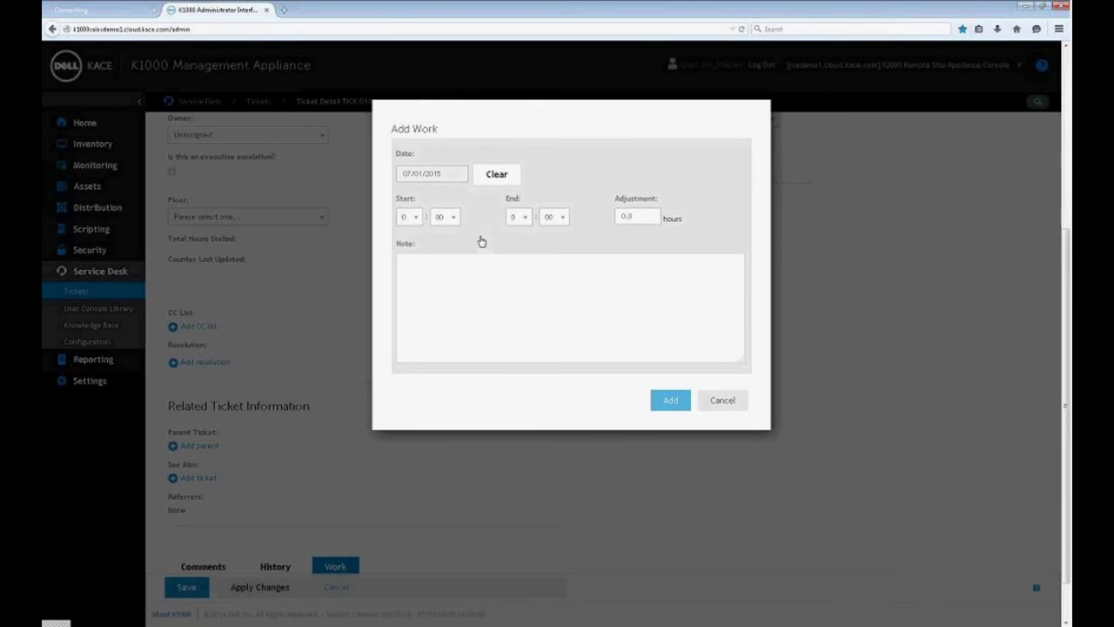
left_click(421, 217)
left_click(418, 311)
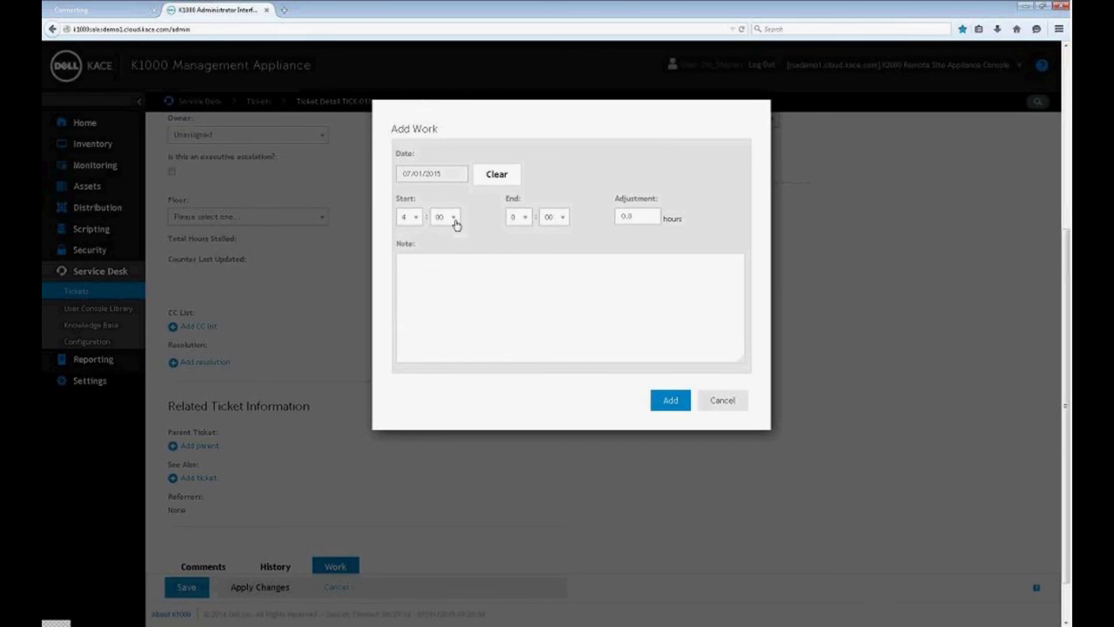
left_click(525, 218)
left_click(526, 330)
left_click(537, 314)
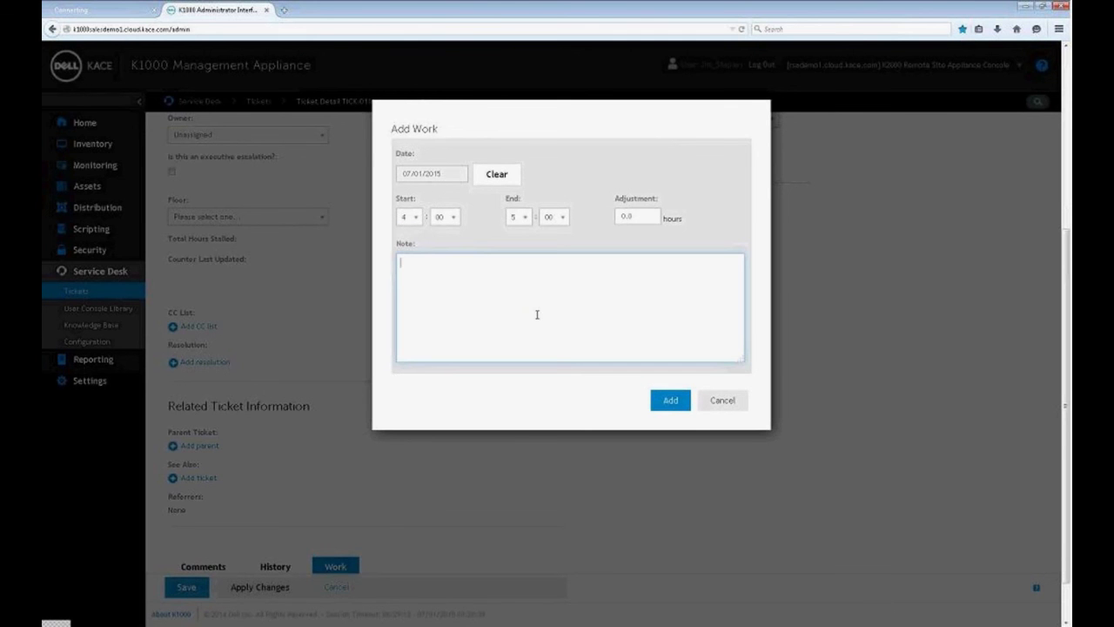
type("fixed issue")
left_click(672, 401)
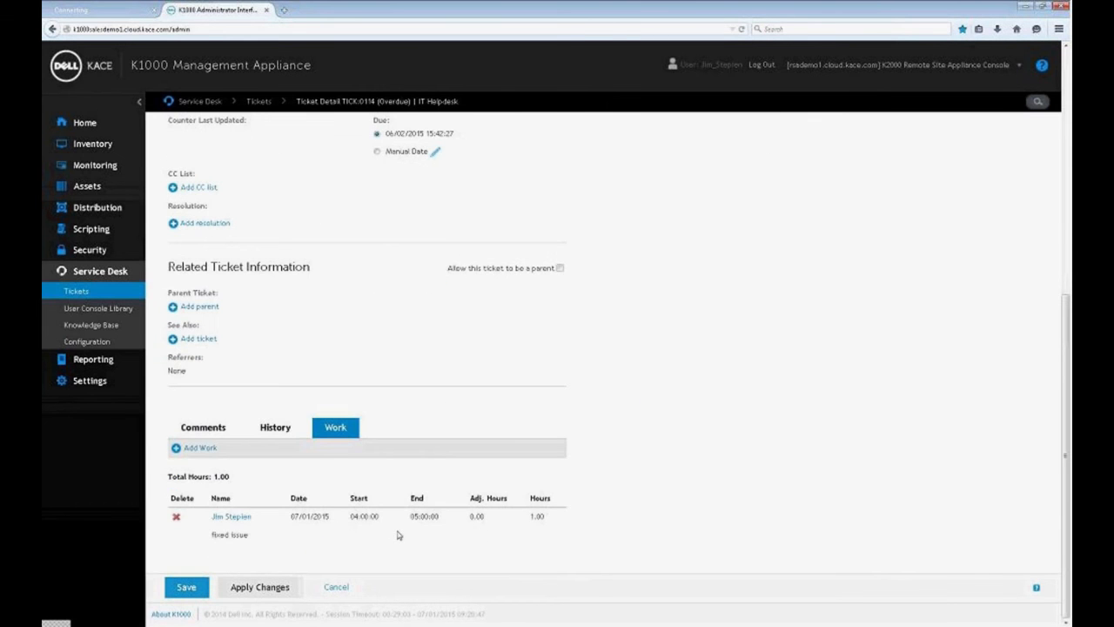
left_click(179, 587)
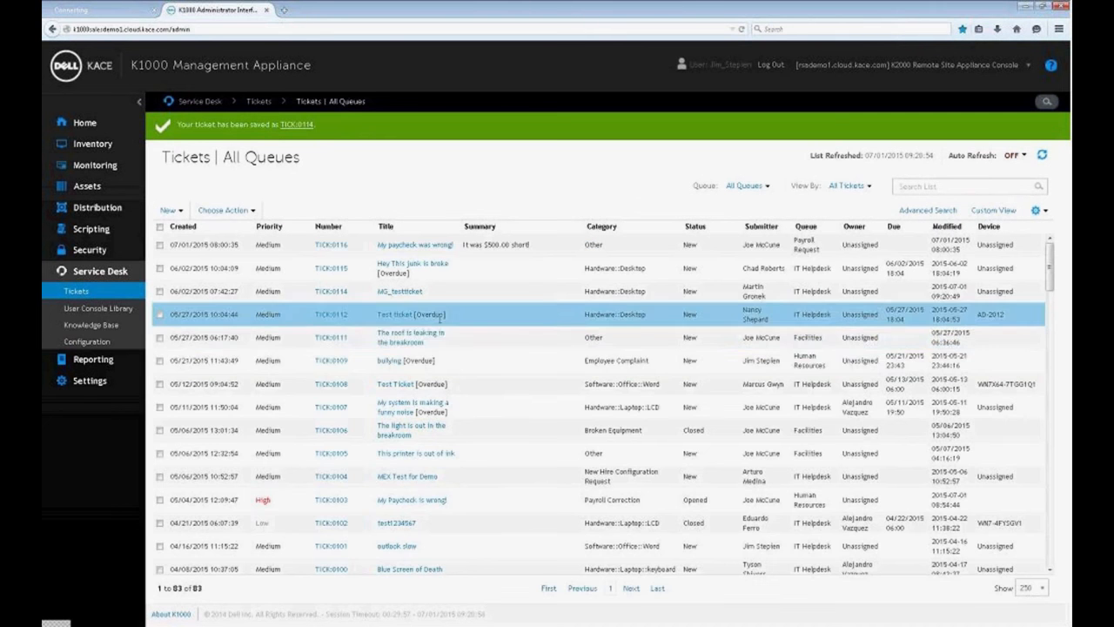
- Read the Knowledge Base article "How to change a computer hard drive" and return to the article list
scroll(552, 349, "down", 1)
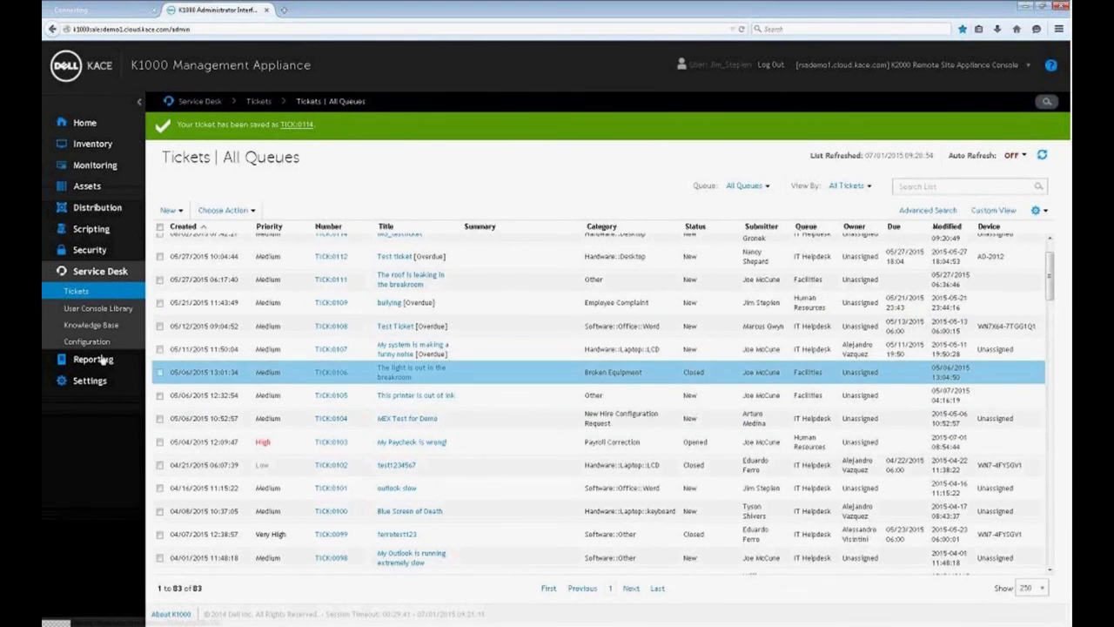
left_click(112, 330)
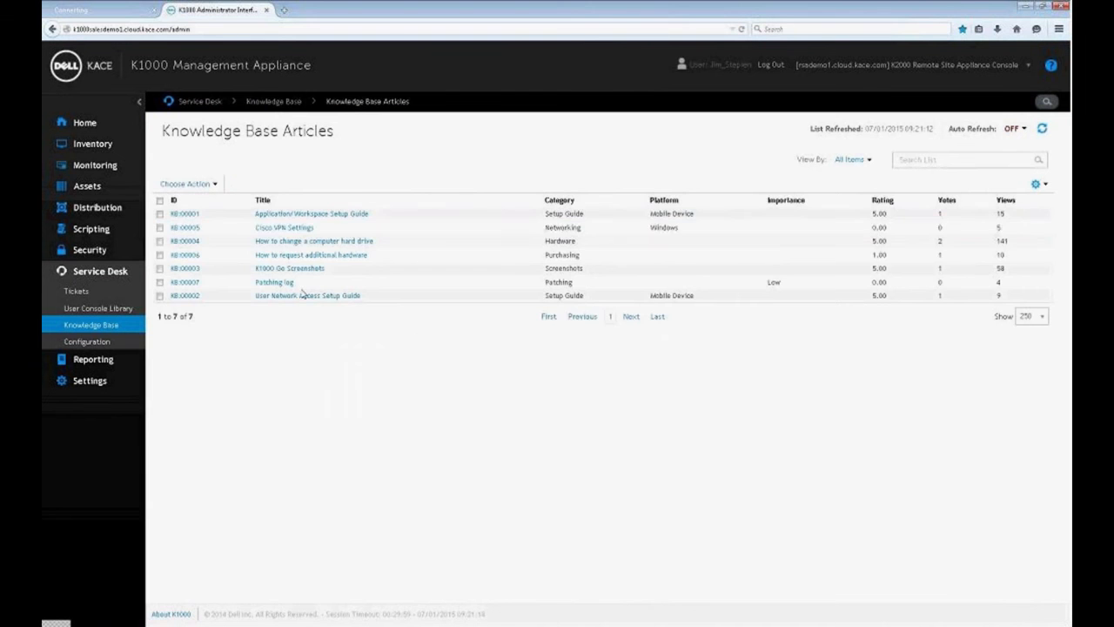
left_click(357, 243)
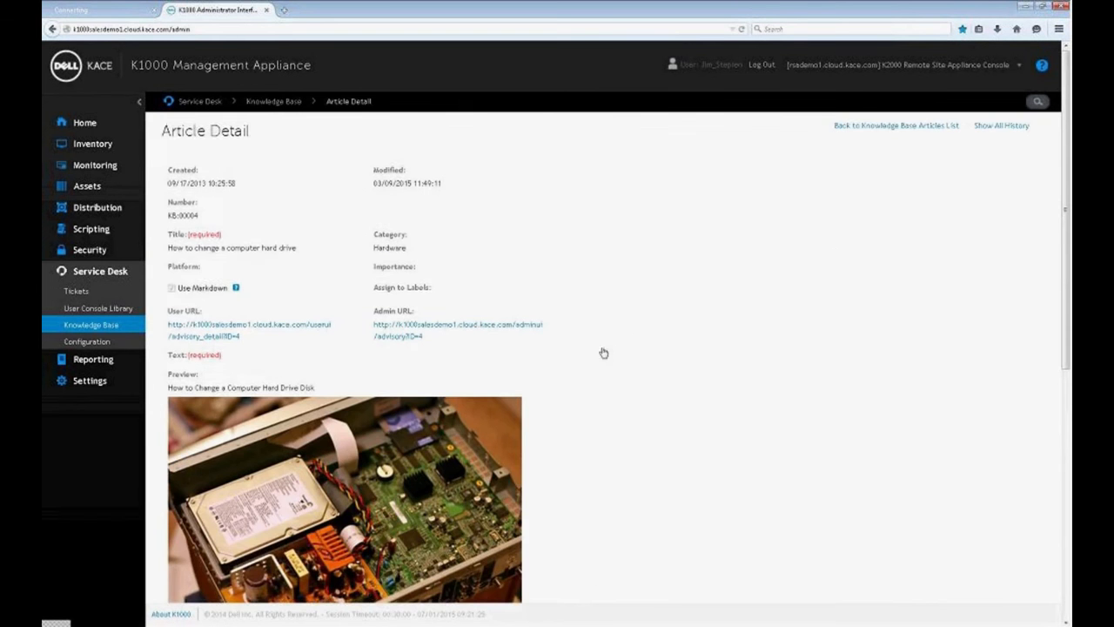
scroll(605, 392, "down", 5)
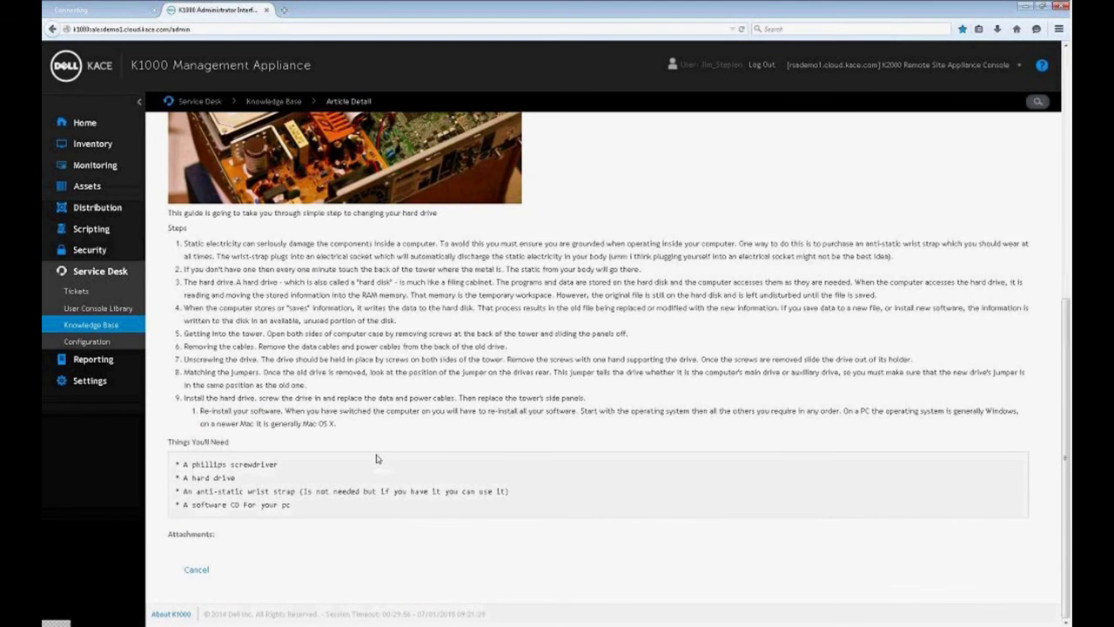
scroll(448, 443, "up", 5)
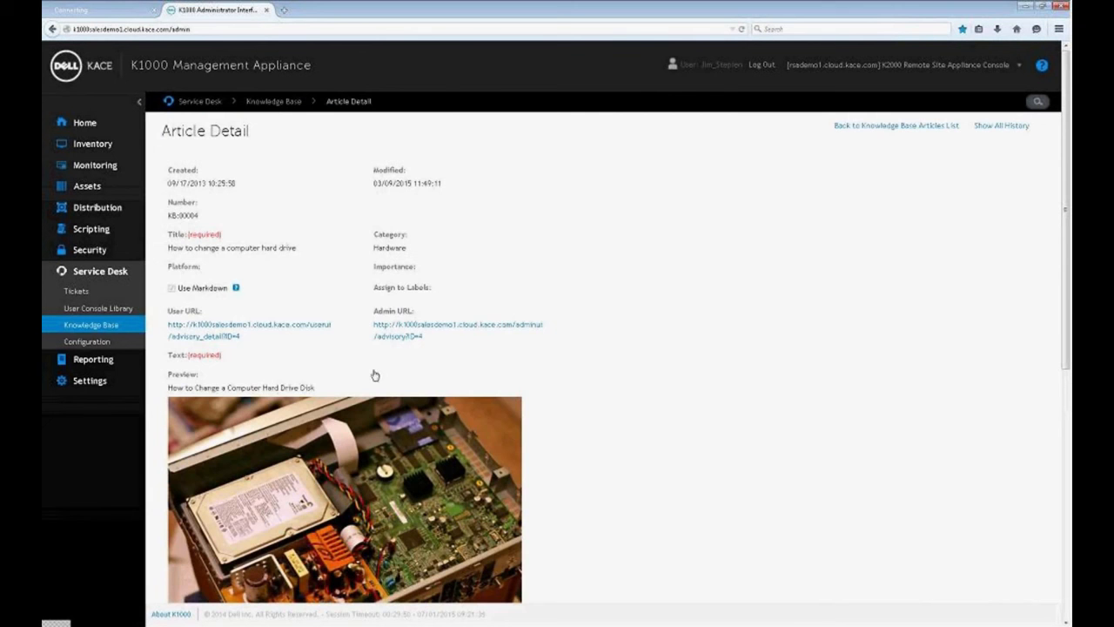
scroll(367, 379, "down", 1)
scroll(367, 380, "down", 3)
scroll(367, 380, "up", 3)
left_click(120, 328)
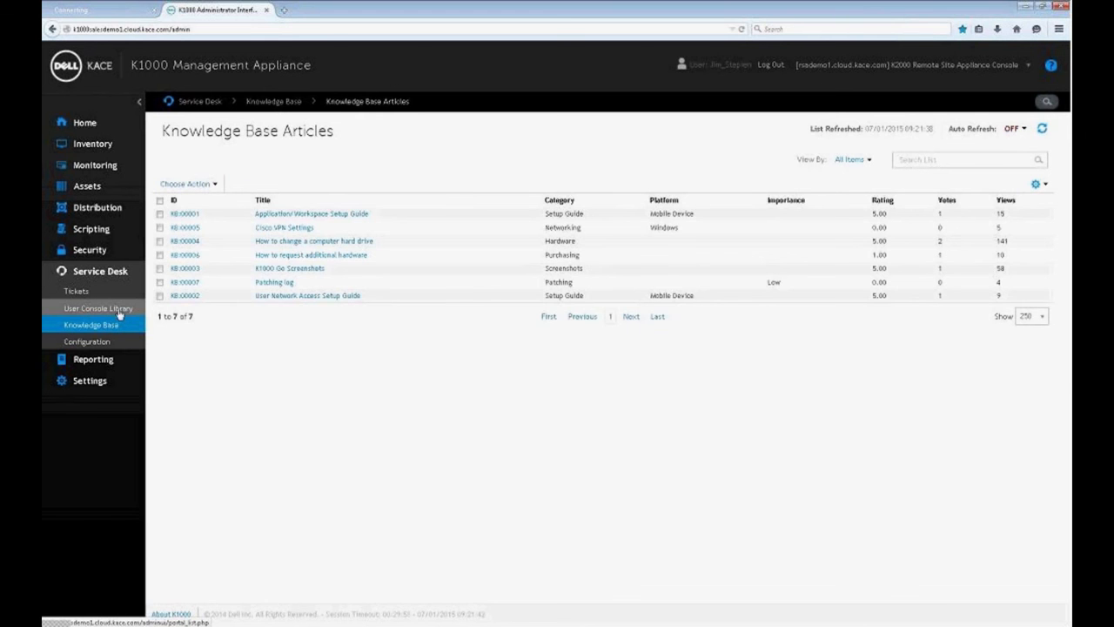
- View the software offered in the User Console Library, and browse the Service Desk ticket list again
left_click(95, 310)
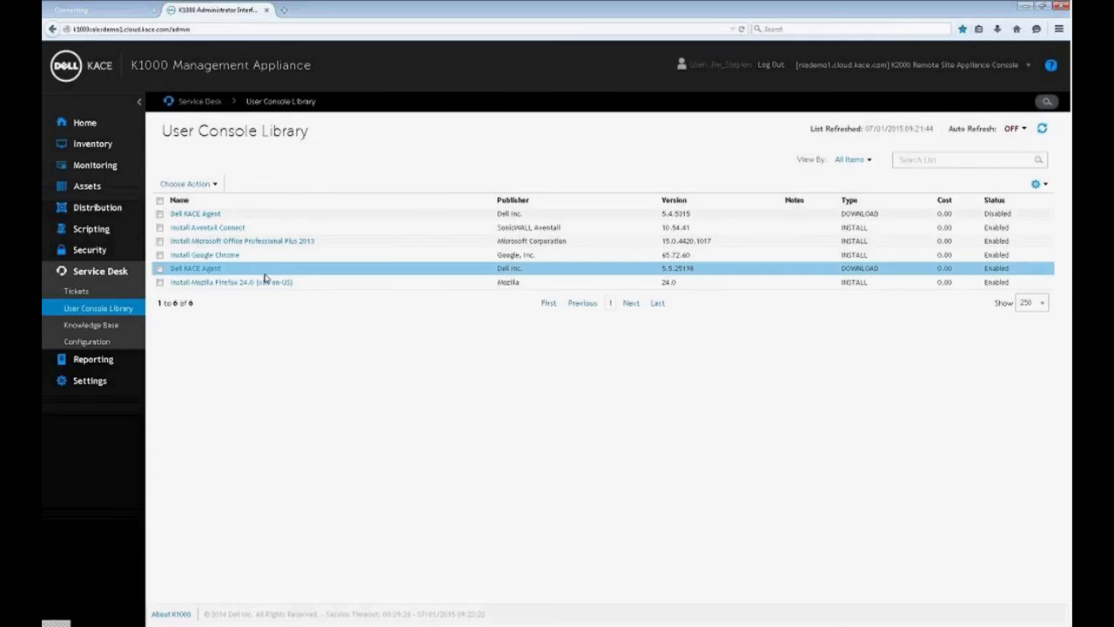
left_click(77, 296)
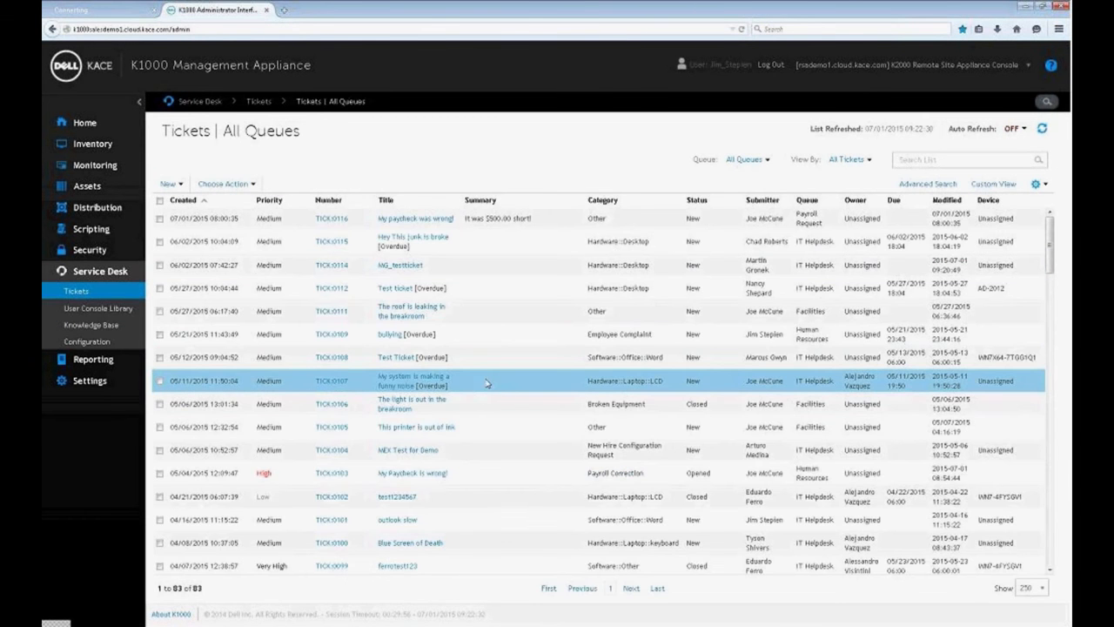
scroll(490, 381, "down", 3)
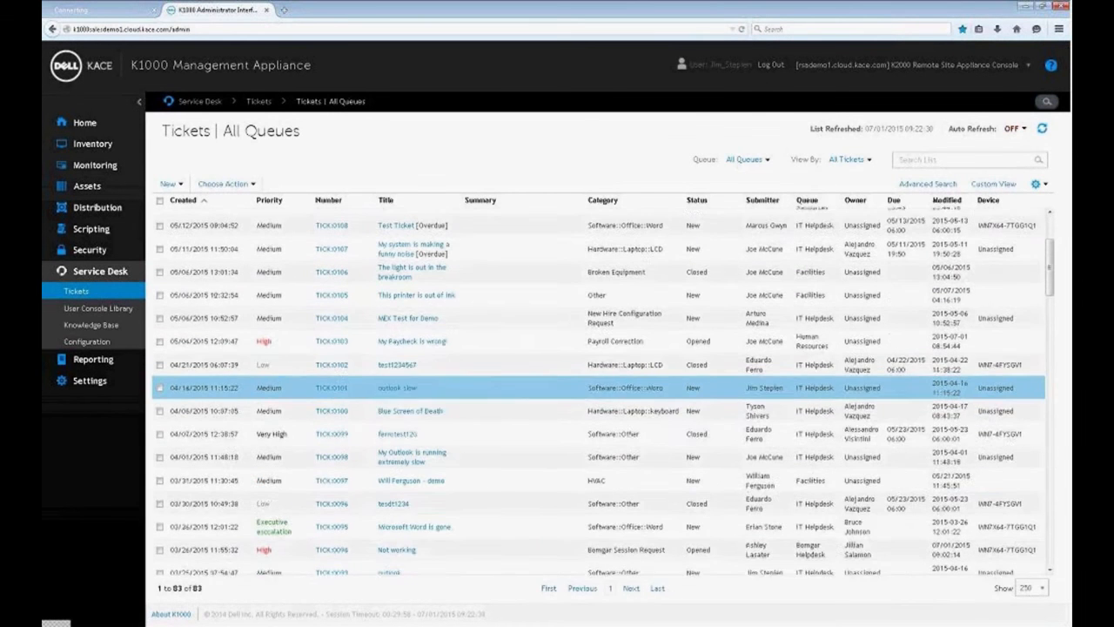
scroll(505, 392, "down", 2)
scroll(502, 477, "down", 1)
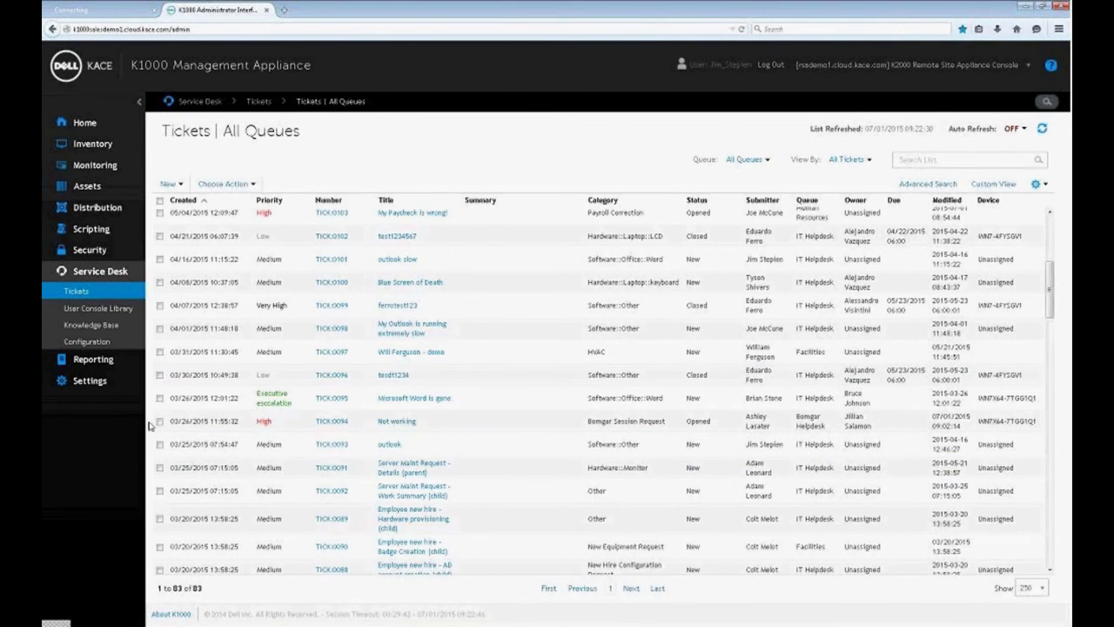
- Open the Reports list in the Reporting section and set its view to All Items
left_click(97, 367)
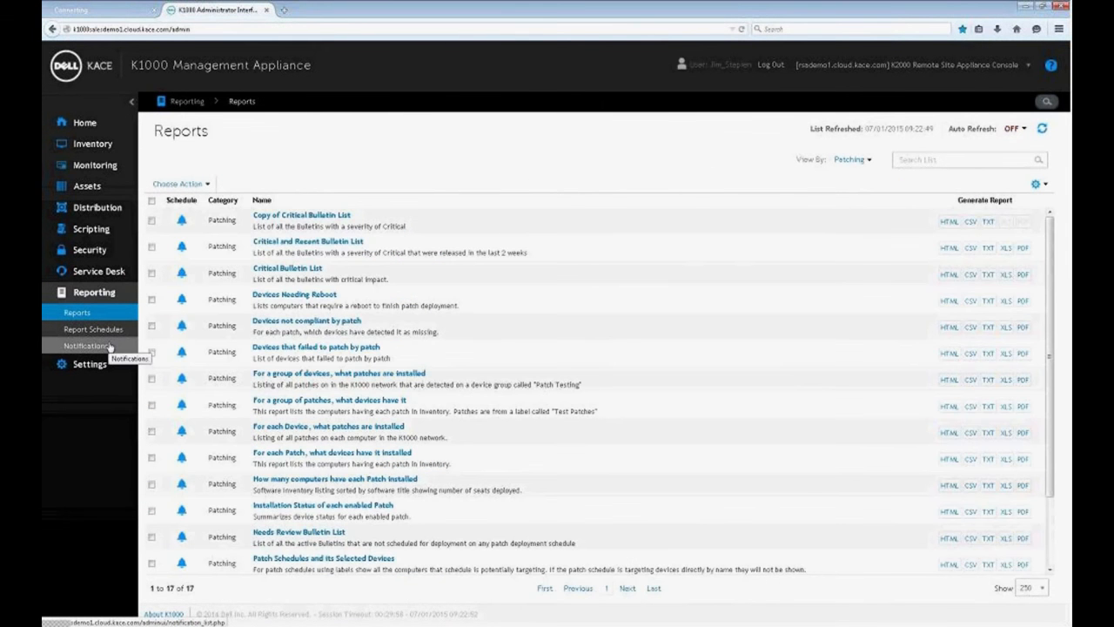
left_click(871, 161)
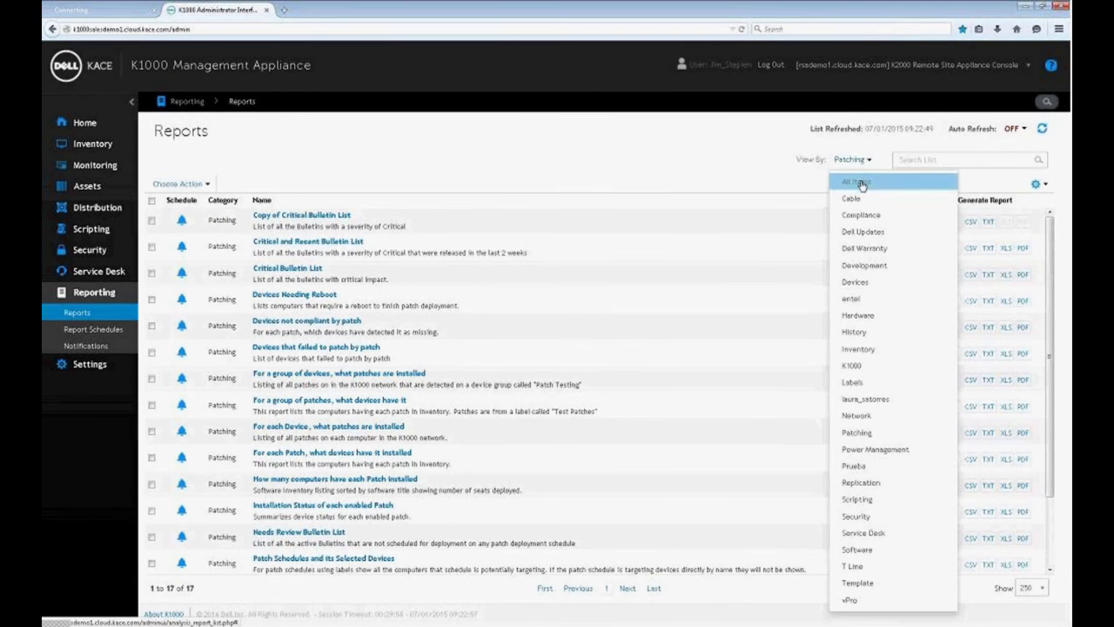
left_click(858, 181)
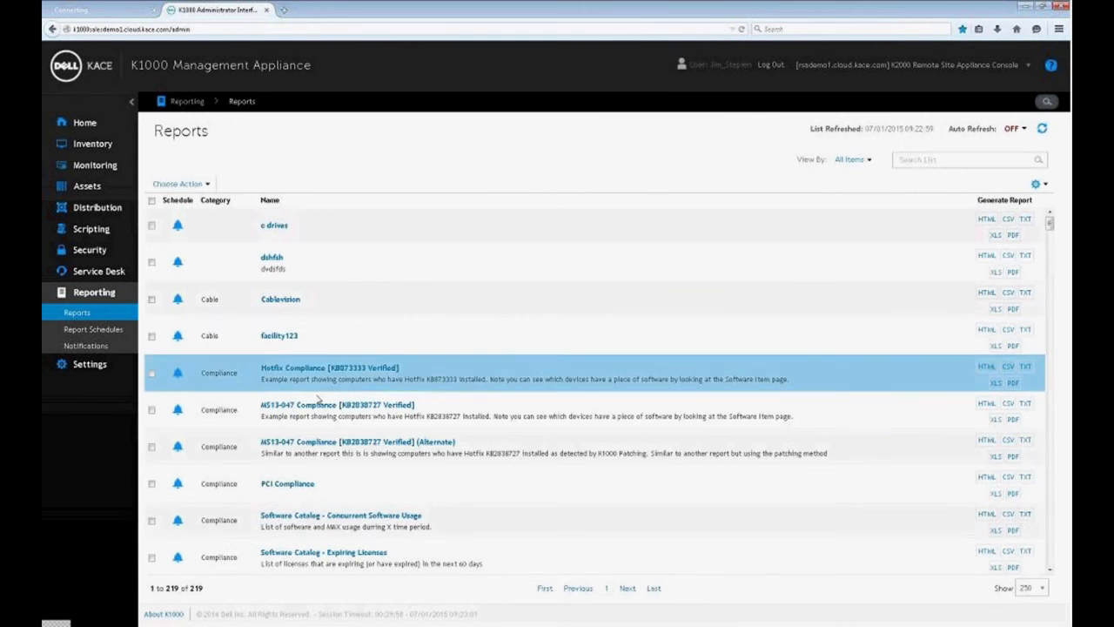
- Browse the report list through the Compliance, Dell Updates, Dell Warranty and Hardware categories, checking the available output formats
scroll(352, 380, "down", 4)
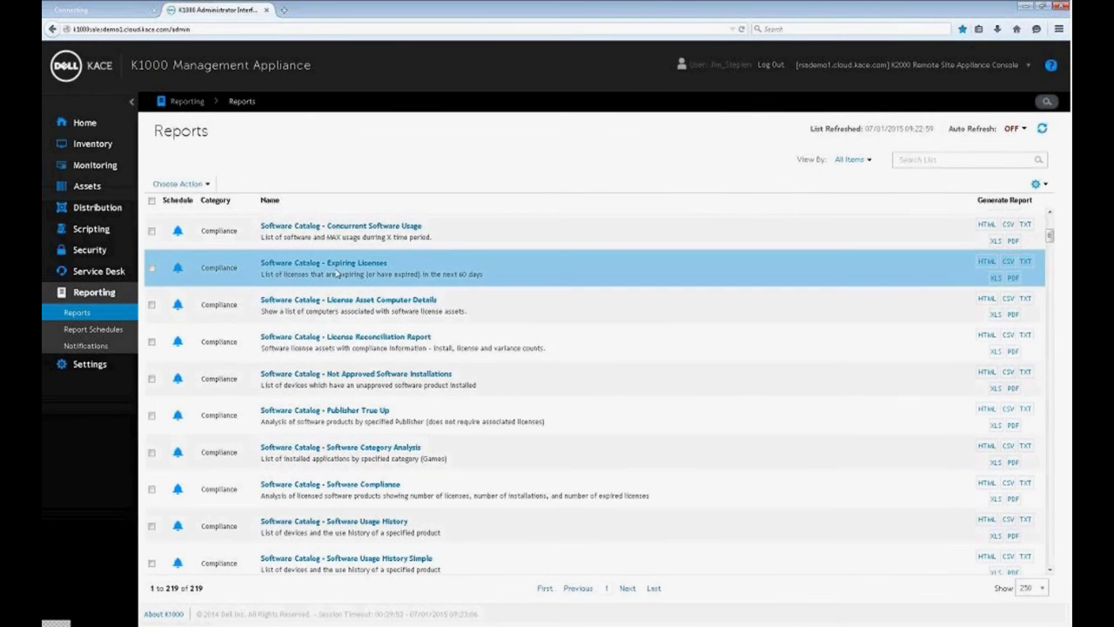
scroll(366, 384, "down", 7)
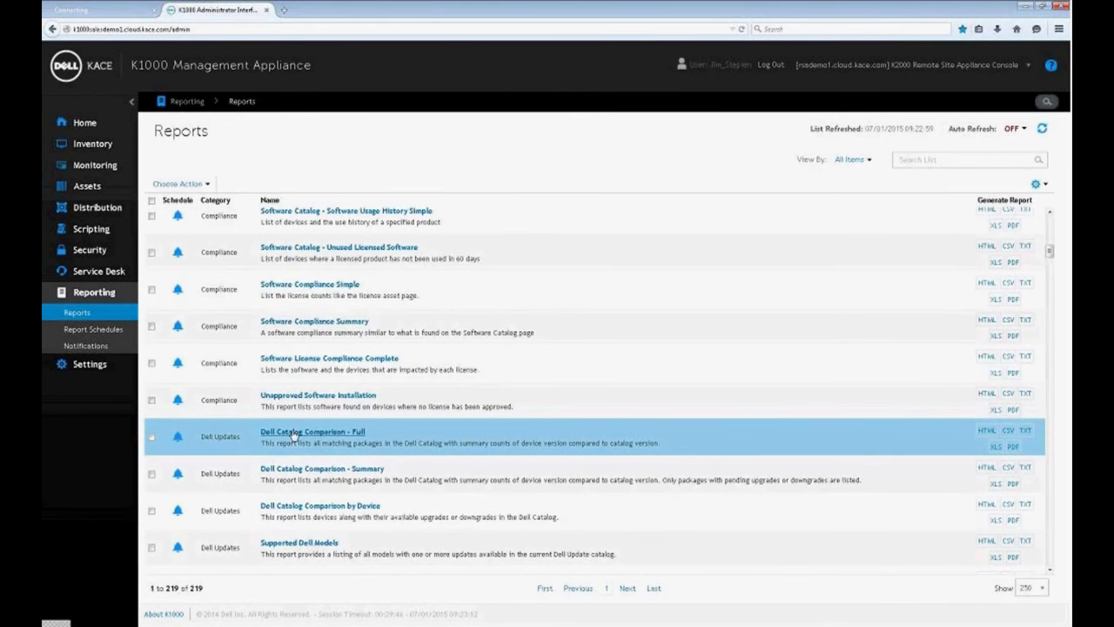
scroll(335, 443, "down", 3)
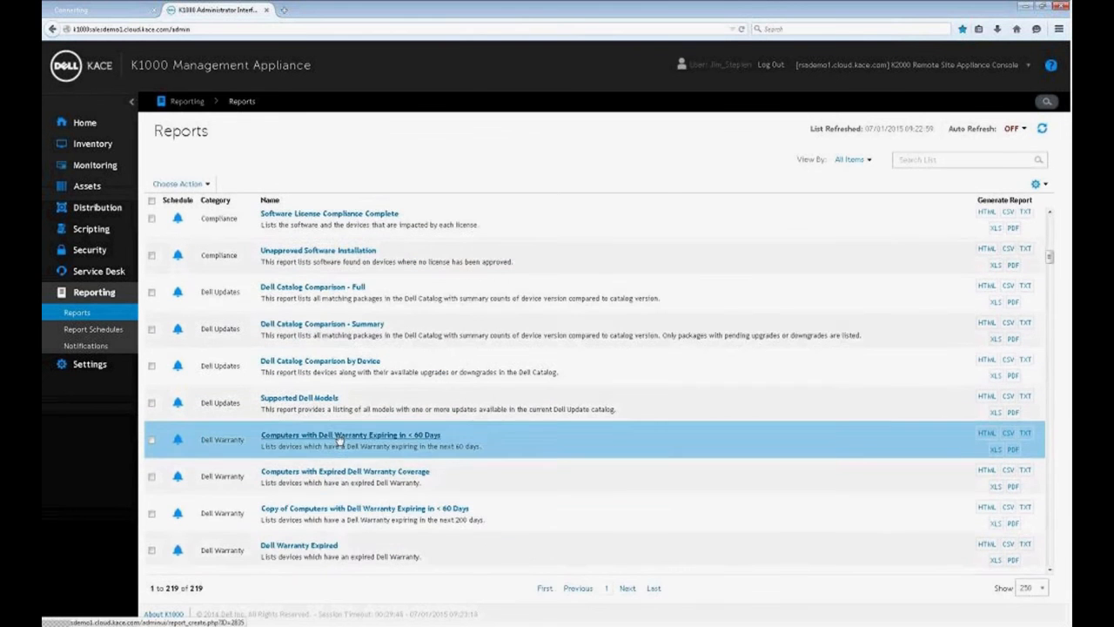
scroll(340, 442, "down", 2)
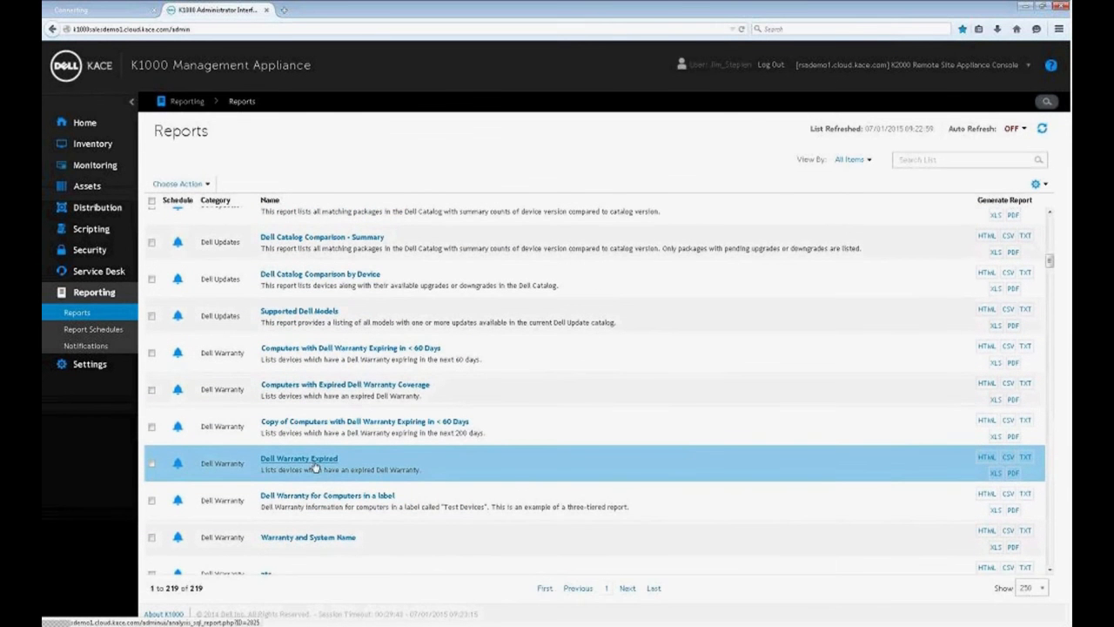
scroll(406, 475, "down", 2)
scroll(406, 472, "down", 3)
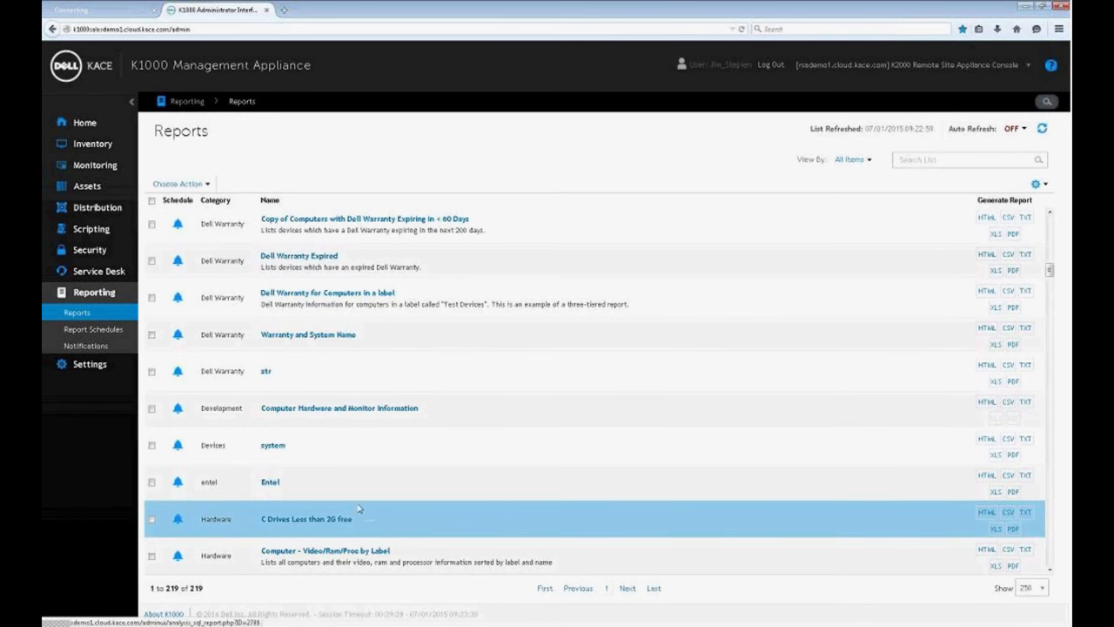
scroll(357, 513, "down", 3)
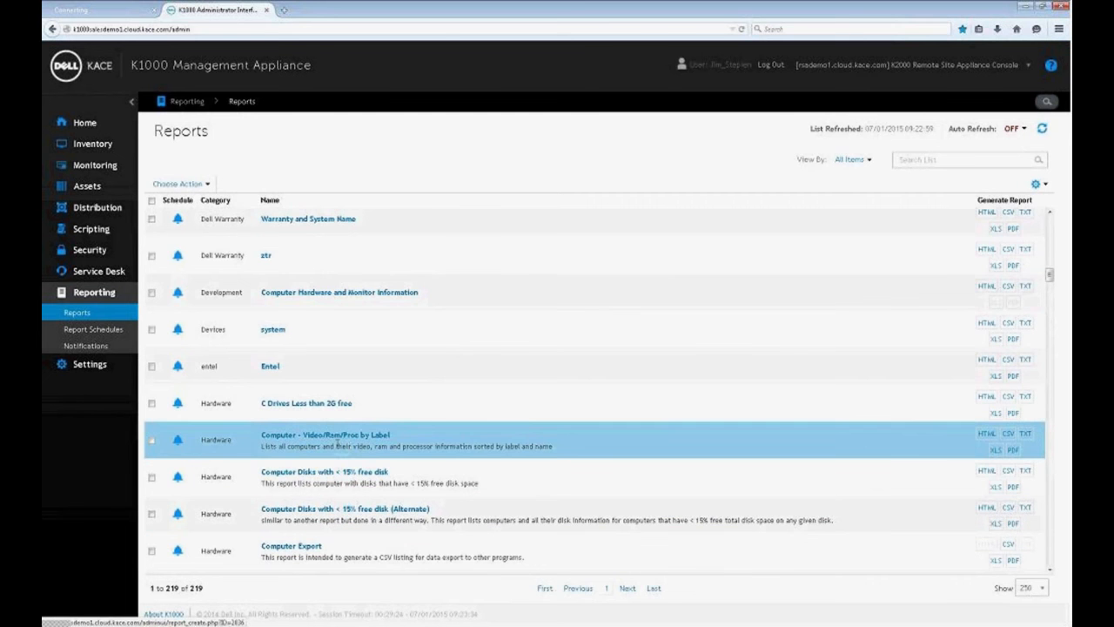
scroll(411, 475, "down", 3)
scroll(411, 475, "down", 3)
scroll(419, 508, "down", 3)
scroll(416, 501, "down", 3)
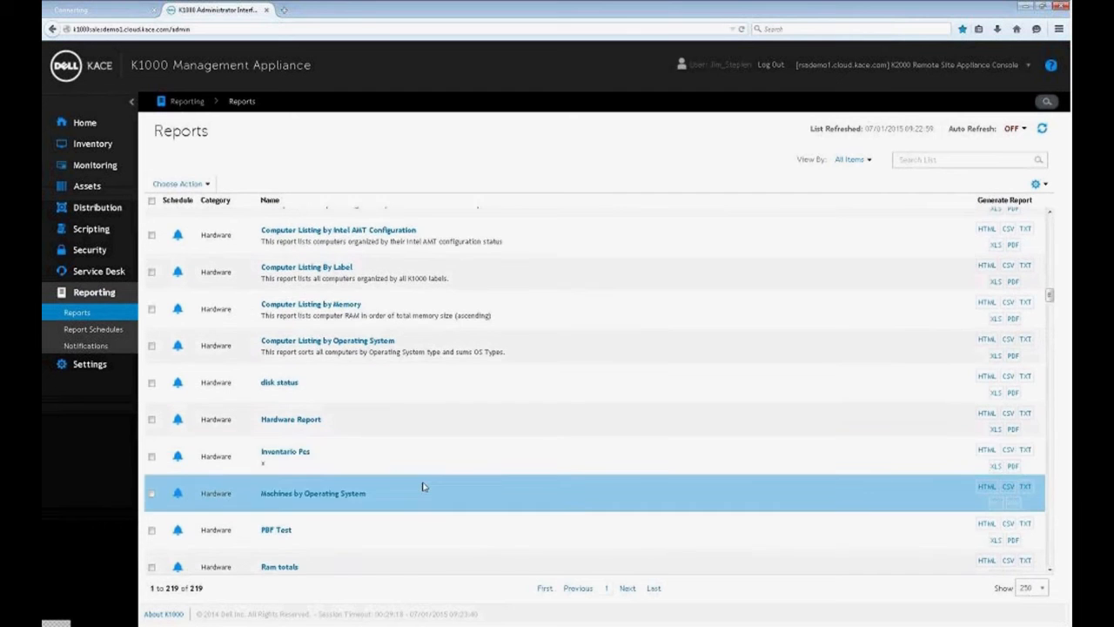
scroll(405, 459, "down", 3)
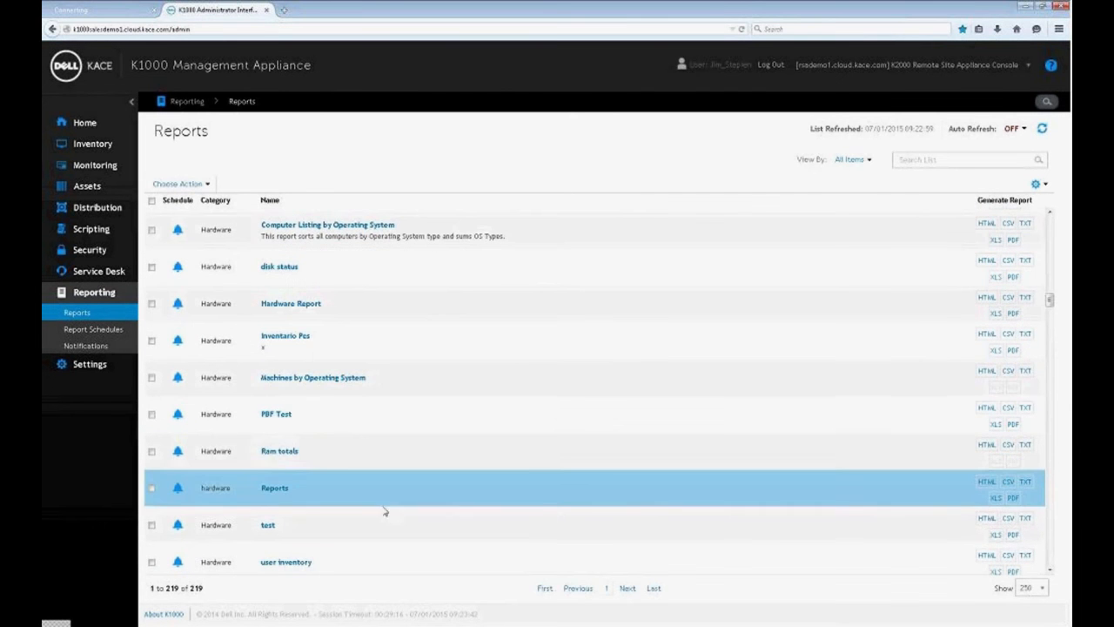
scroll(393, 501, "down", 3)
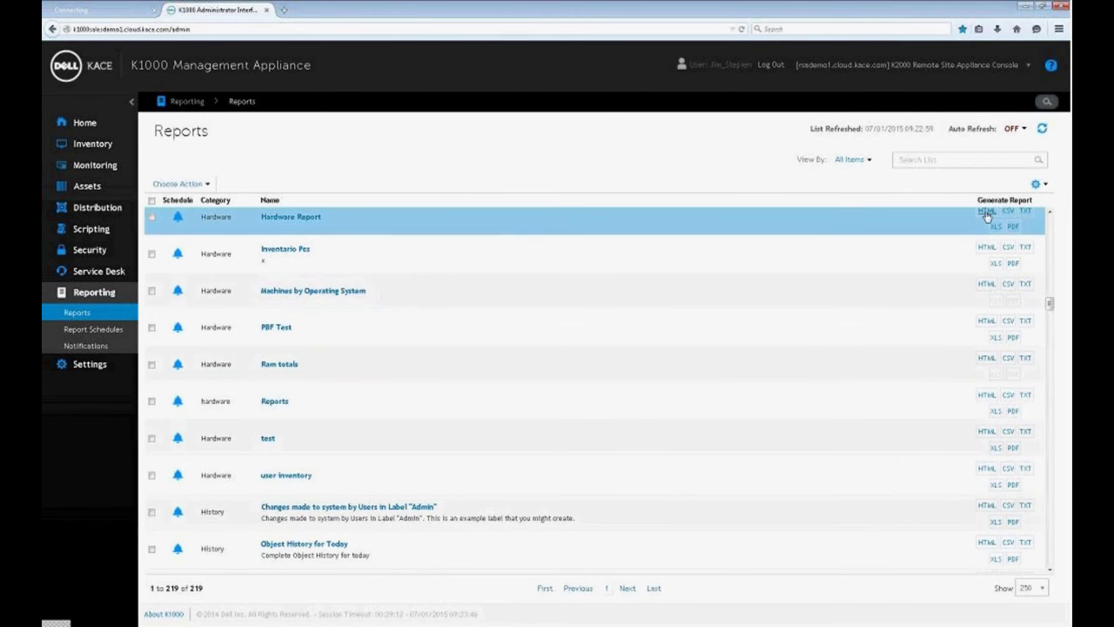
scroll(348, 248, "up", 15)
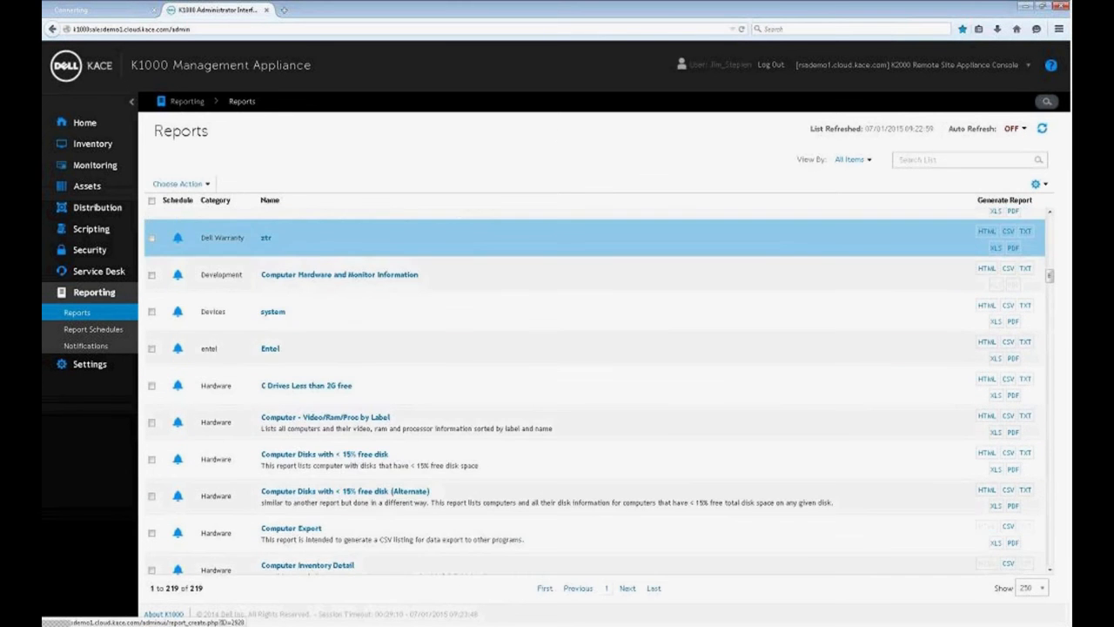
- Start a new report with the report wizard and look through the category and topic choices on the Title and Topic page
left_click(179, 184)
left_click(195, 208)
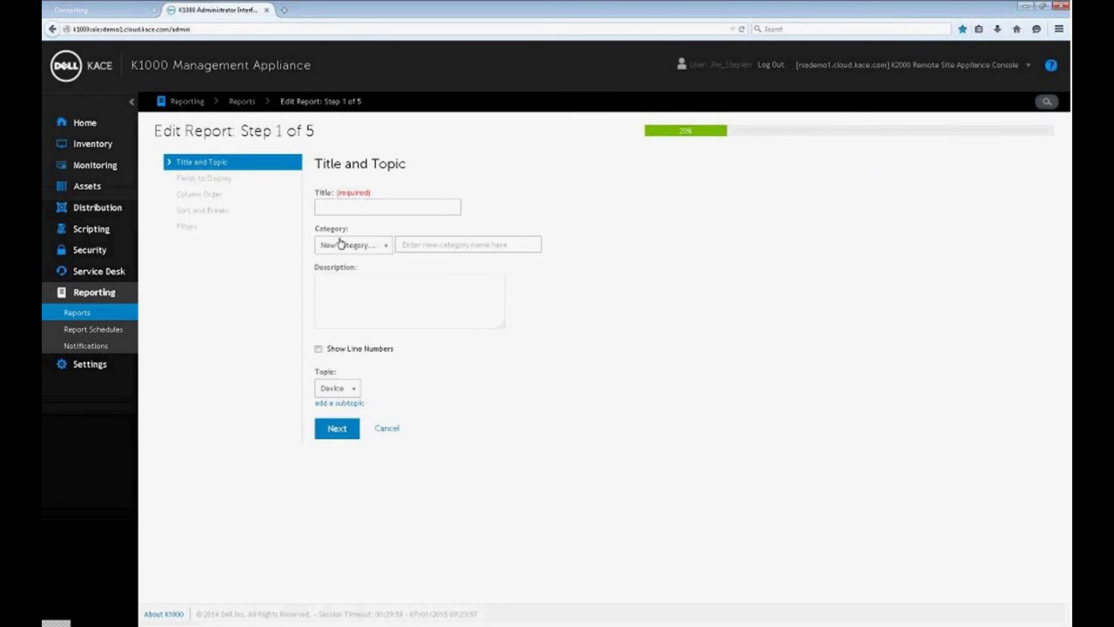
left_click(388, 249)
left_click(388, 249)
left_click(353, 388)
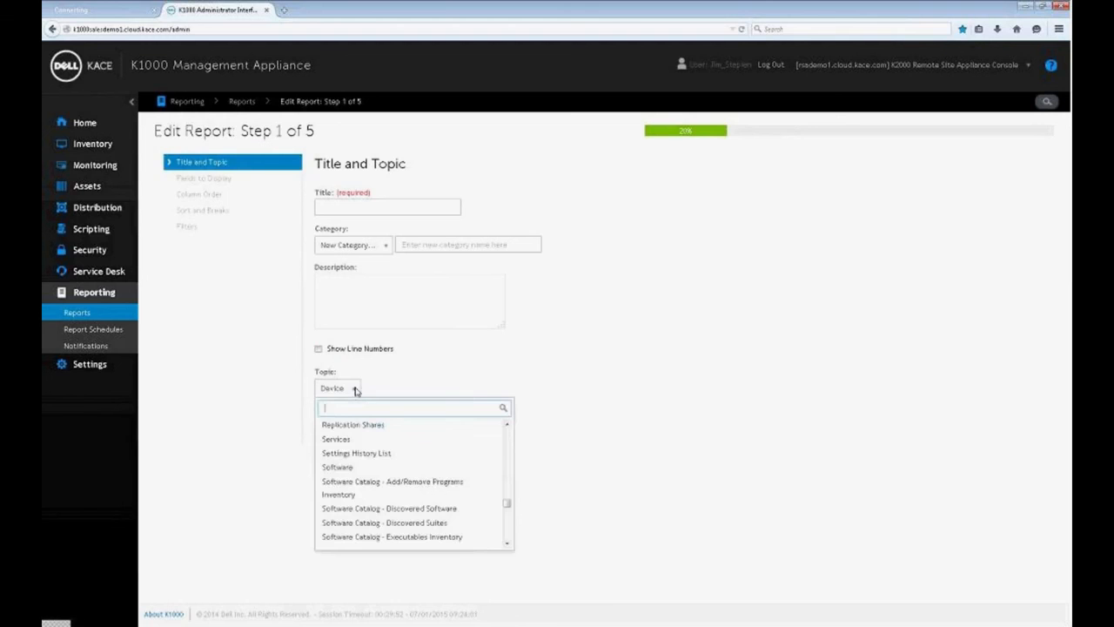
left_click(353, 389)
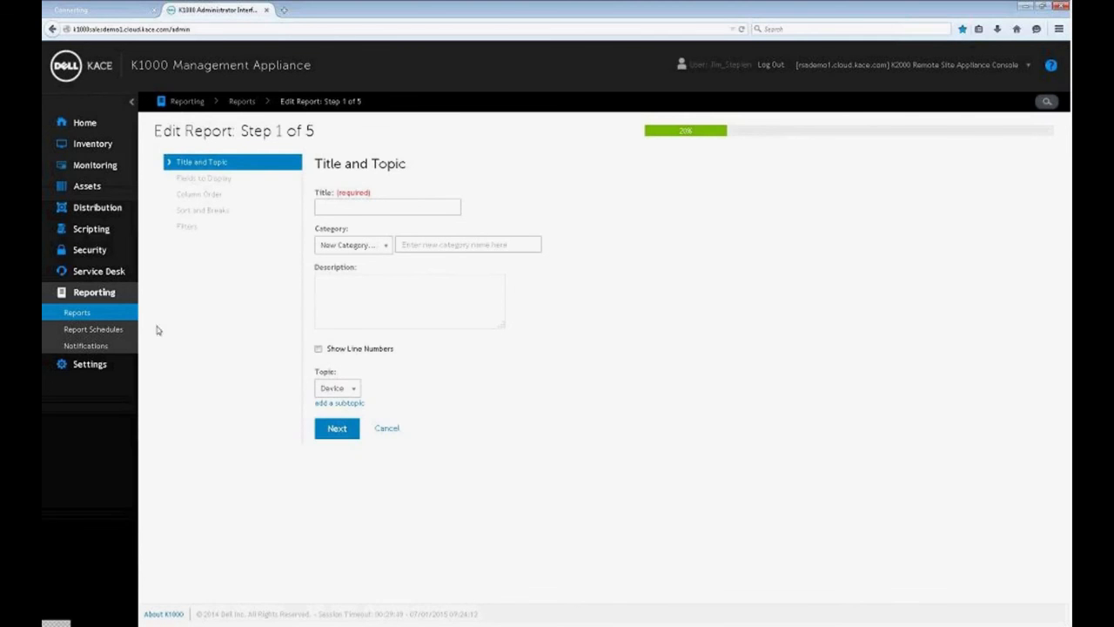
- View the report schedules and the notification schedules, and return to the Home dashboard
left_click(115, 332)
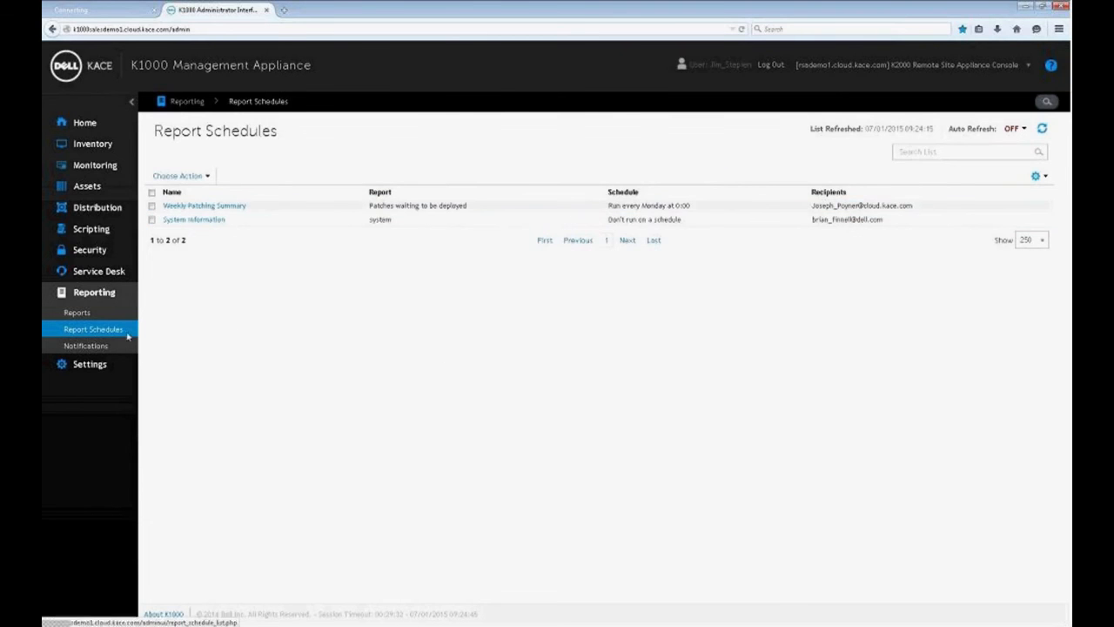
left_click(95, 348)
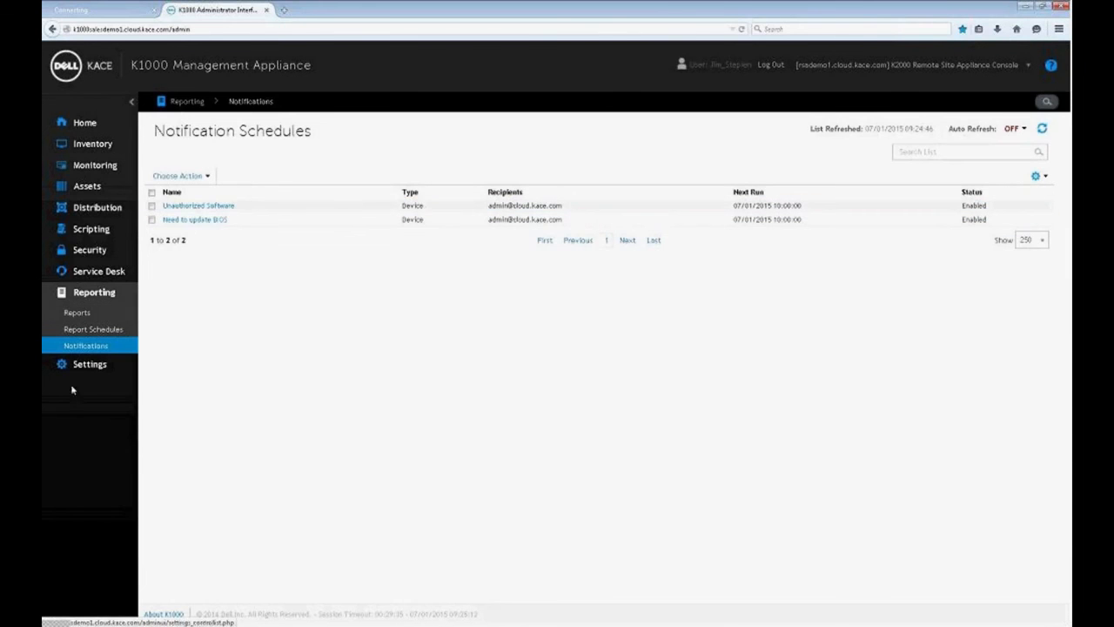
left_click(85, 123)
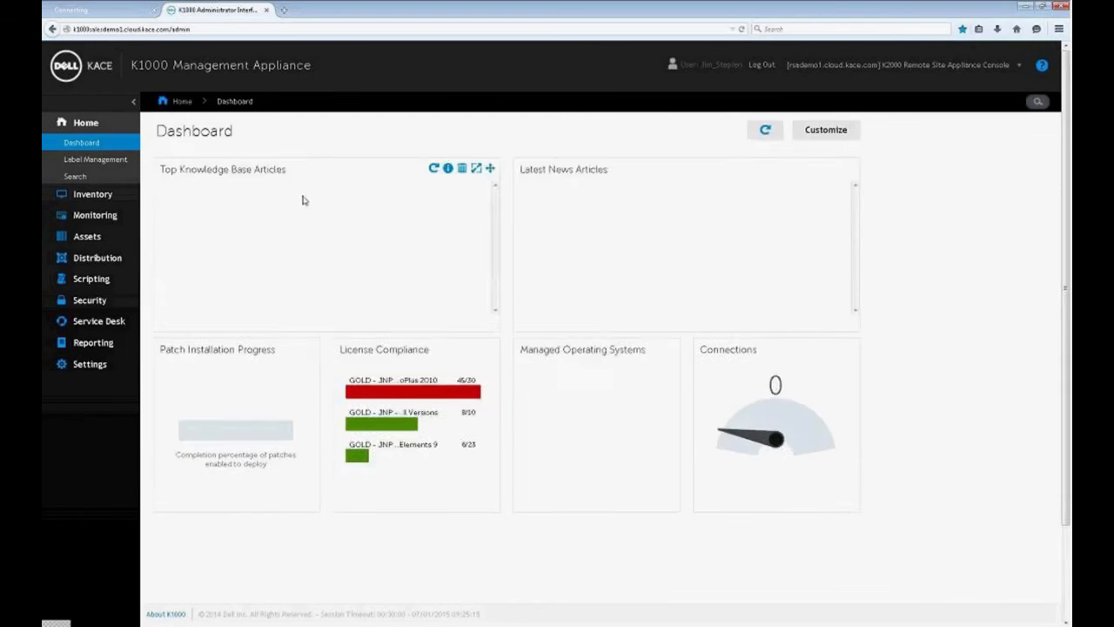